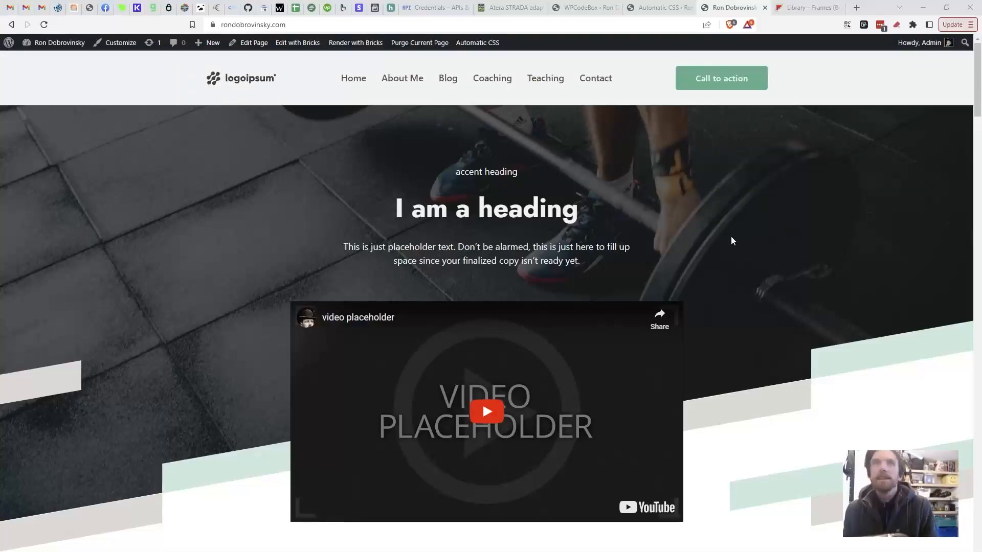
Step: Look over the homepage at desktop width, examining the hero with its video placeholder and the introduction section with its image grid
{"action": "scroll", "coordinate": [766, 383], "scroll_direction": "down", "scroll_amount": 1}
{"action": "scroll", "coordinate": [766, 383], "scroll_direction": "down", "scroll_amount": 7}
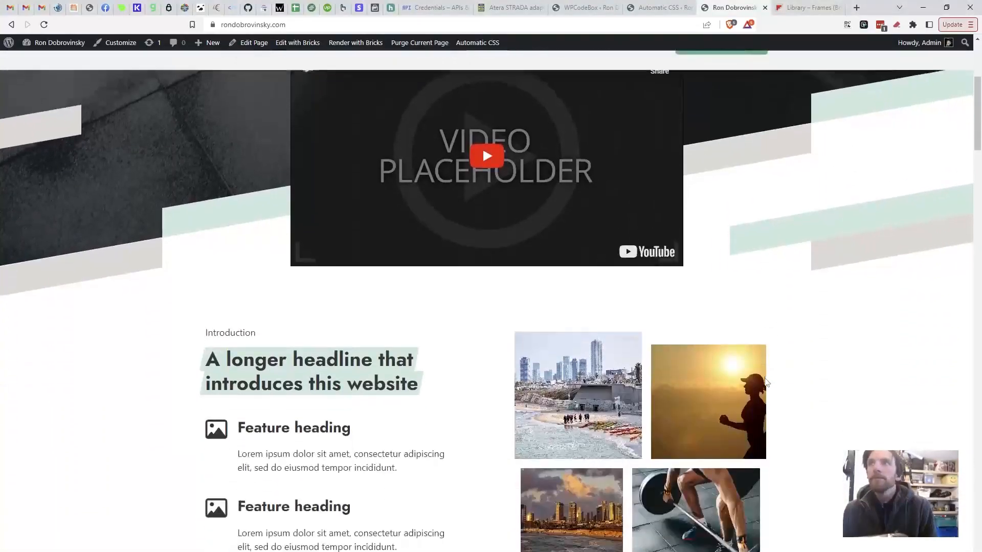
{"action": "scroll", "coordinate": [776, 350], "scroll_direction": "down", "scroll_amount": 15}
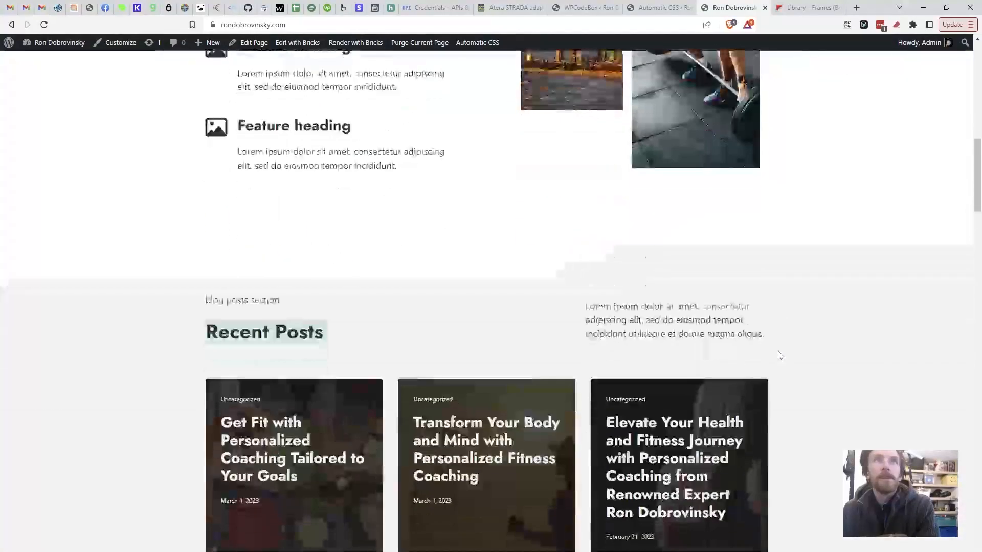
{"action": "scroll", "coordinate": [778, 358], "scroll_direction": "down", "scroll_amount": 5}
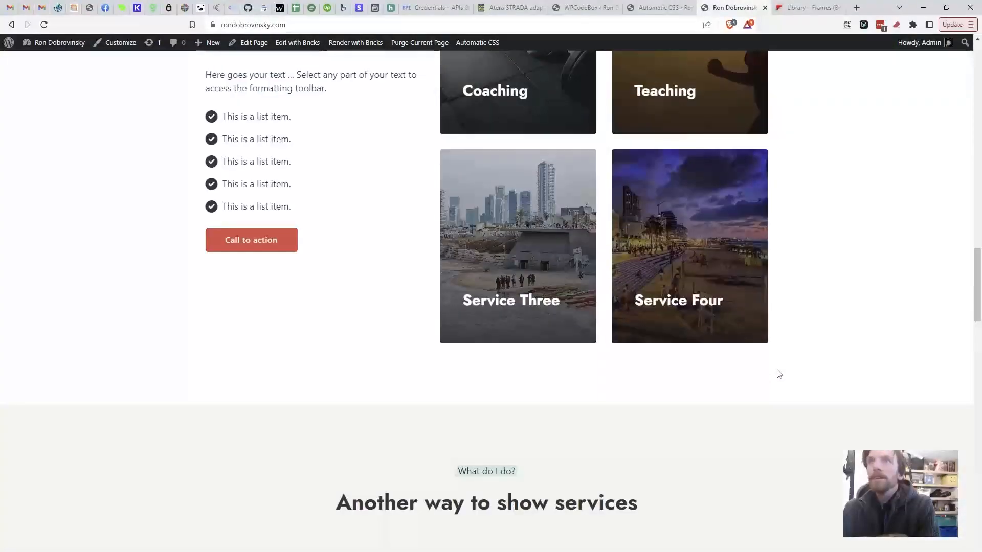
{"action": "scroll", "coordinate": [776, 366], "scroll_direction": "up", "scroll_amount": 20}
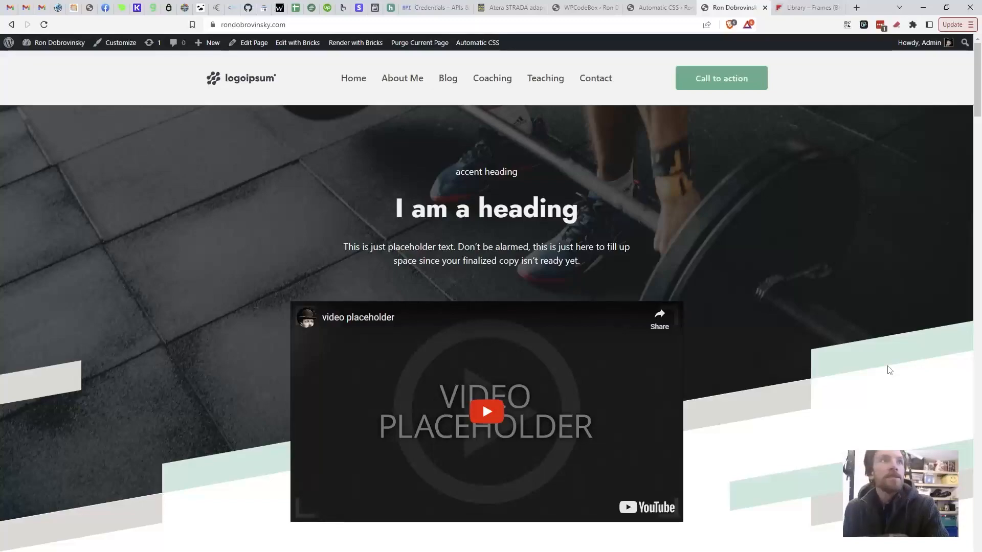
{"action": "scroll", "coordinate": [774, 383], "scroll_direction": "down", "scroll_amount": 6}
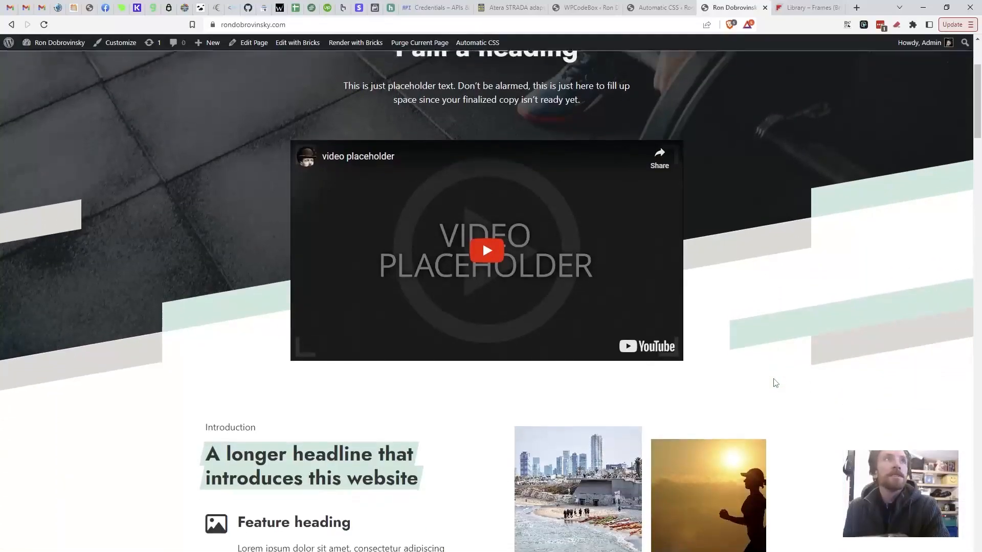
{"action": "scroll", "coordinate": [771, 386], "scroll_direction": "up", "scroll_amount": 5}
{"action": "scroll", "coordinate": [770, 385], "scroll_direction": "down", "scroll_amount": 2}
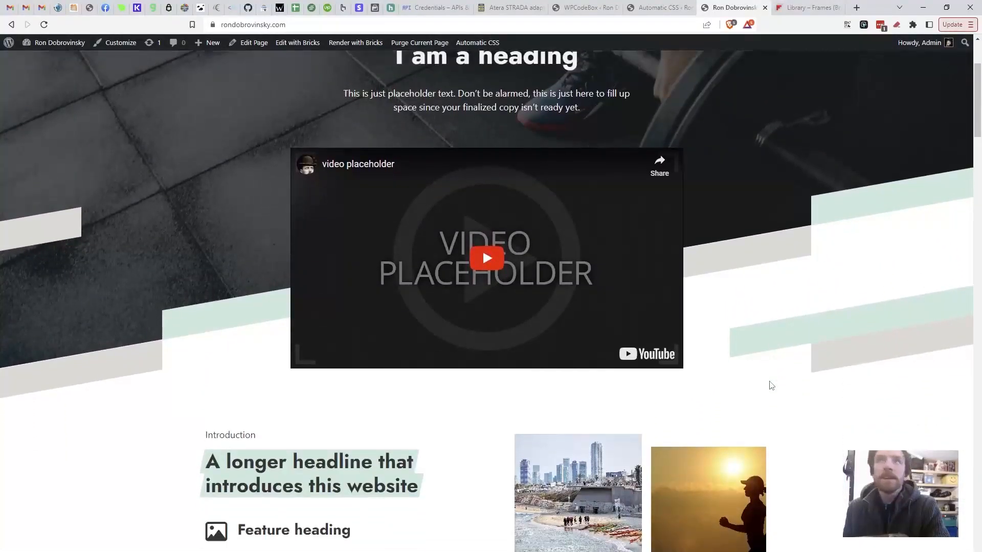
{"action": "scroll", "coordinate": [568, 321], "scroll_direction": "down", "scroll_amount": 2}
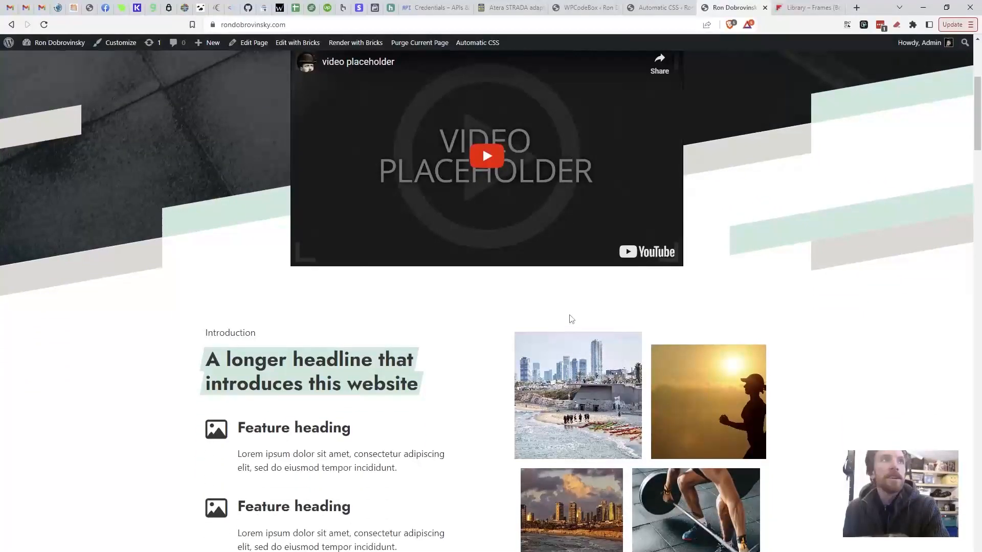
{"action": "scroll", "coordinate": [593, 305], "scroll_direction": "up", "scroll_amount": 4}
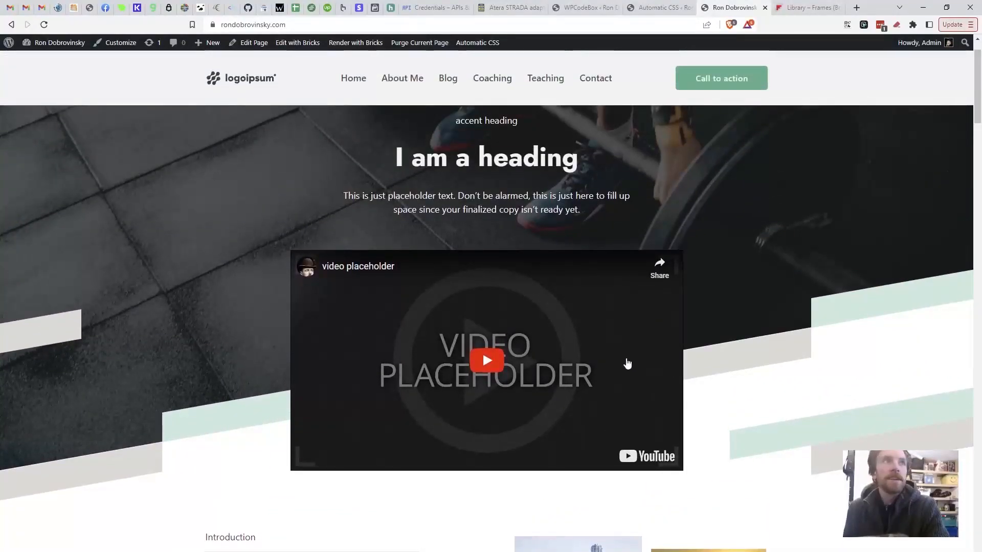
{"action": "scroll", "coordinate": [573, 414], "scroll_direction": "down", "scroll_amount": 5}
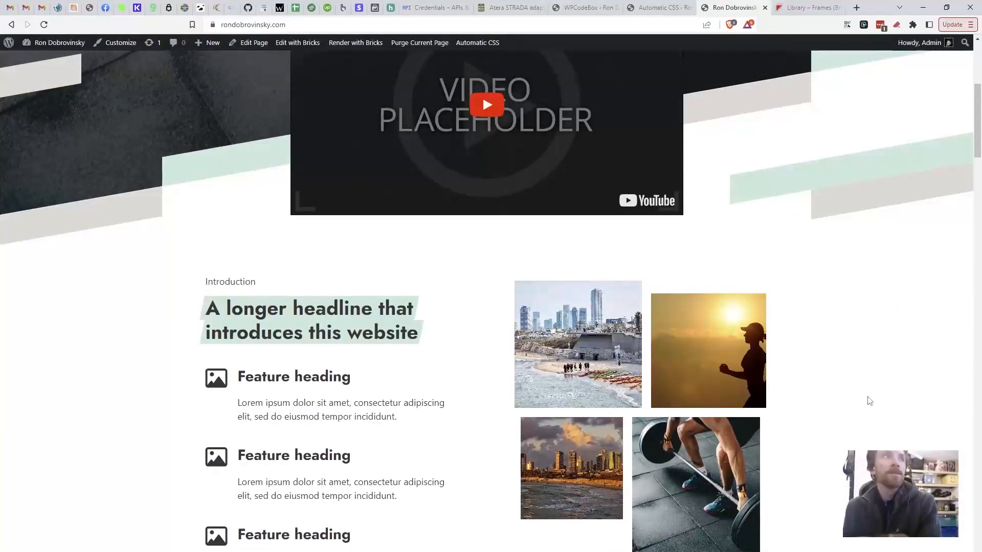
{"action": "scroll", "coordinate": [872, 399], "scroll_direction": "down", "scroll_amount": 4}
{"action": "scroll", "coordinate": [407, 250], "scroll_direction": "up", "scroll_amount": 1}
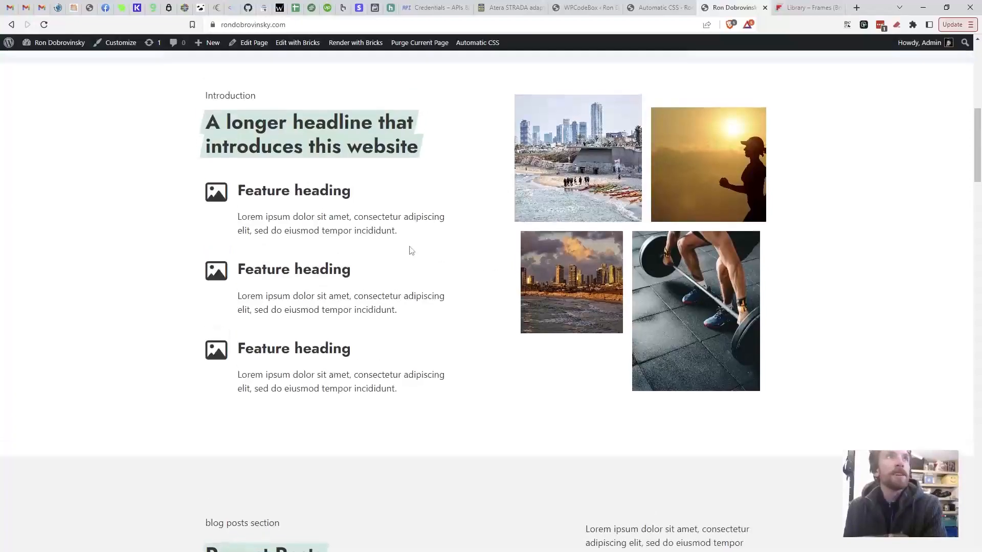
Step: Examine the Recent Posts cards and the Services Section with its list and image cards
{"action": "scroll", "coordinate": [738, 357], "scroll_direction": "down", "scroll_amount": 9}
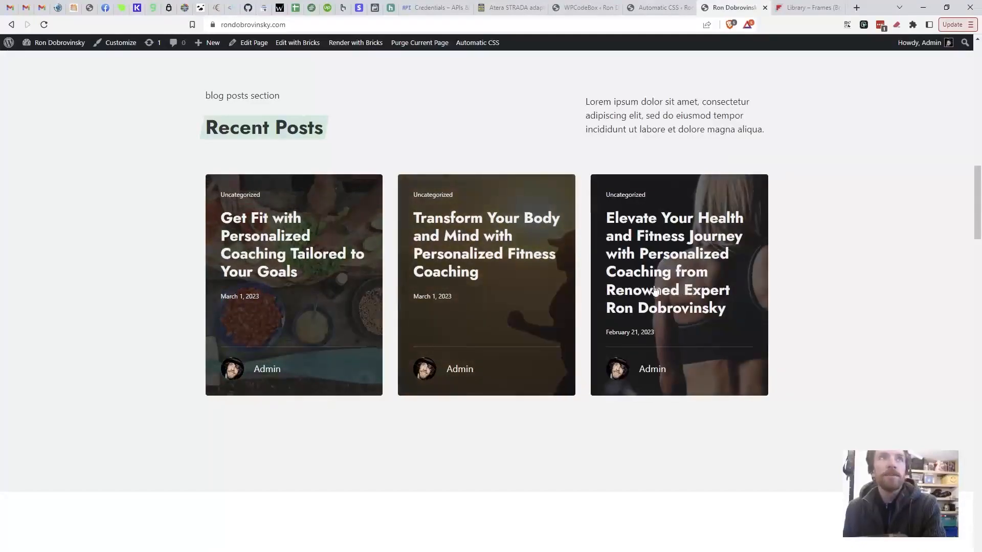
{"action": "scroll", "coordinate": [496, 316], "scroll_direction": "down", "scroll_amount": 2}
{"action": "scroll", "coordinate": [496, 316], "scroll_direction": "down", "scroll_amount": 6}
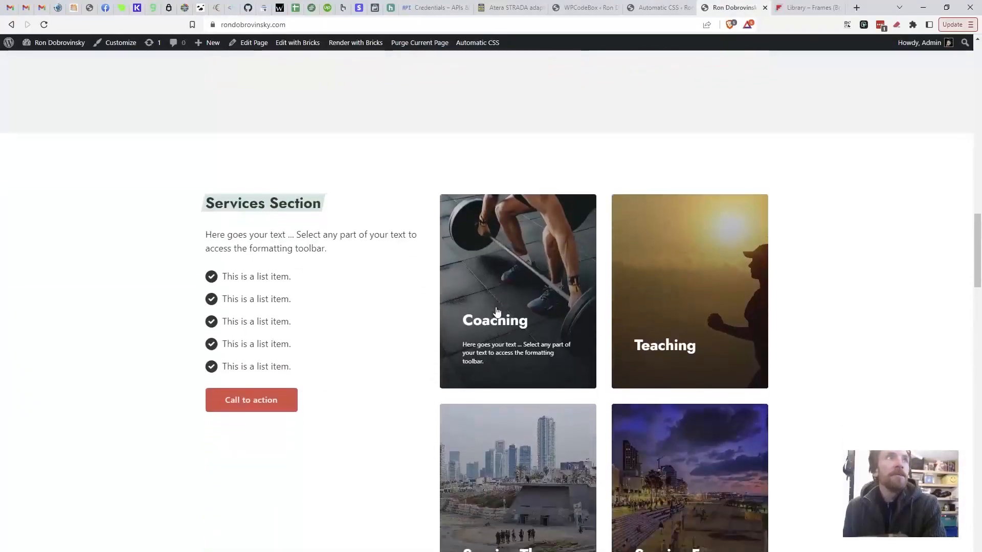
{"action": "scroll", "coordinate": [428, 347], "scroll_direction": "up", "scroll_amount": 12}
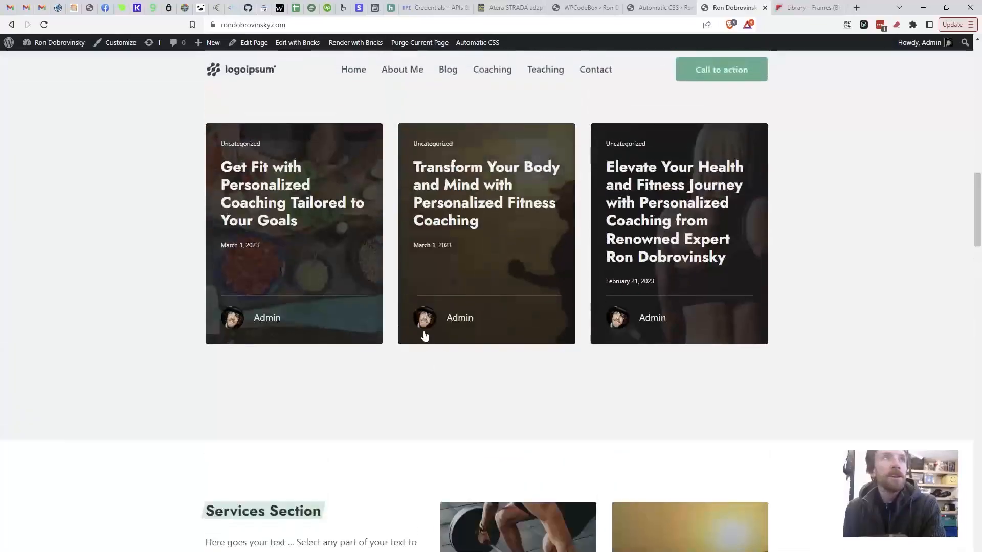
{"action": "scroll", "coordinate": [421, 284], "scroll_direction": "down", "scroll_amount": 3}
{"action": "scroll", "coordinate": [461, 330], "scroll_direction": "down", "scroll_amount": 9}
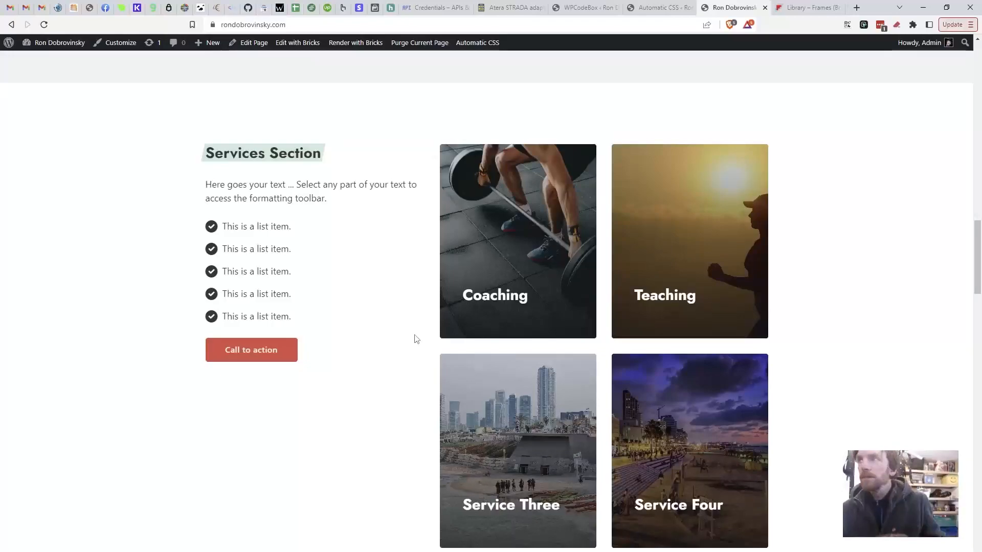
Step: Examine the alternating image and text rows under "Another way to show services", from Service One to Service Three
{"action": "scroll", "coordinate": [445, 358], "scroll_direction": "down", "scroll_amount": 10}
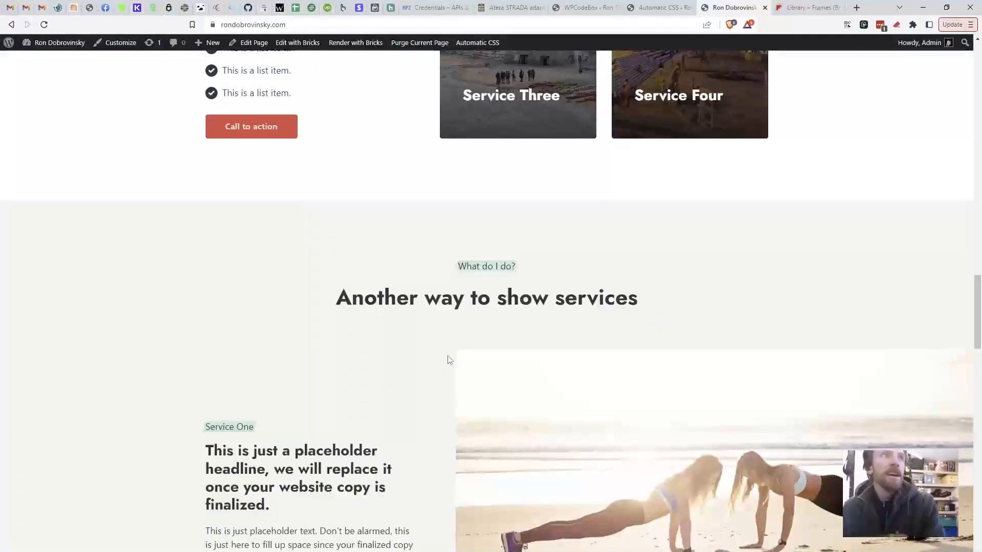
{"action": "scroll", "coordinate": [567, 247], "scroll_direction": "down", "scroll_amount": 2}
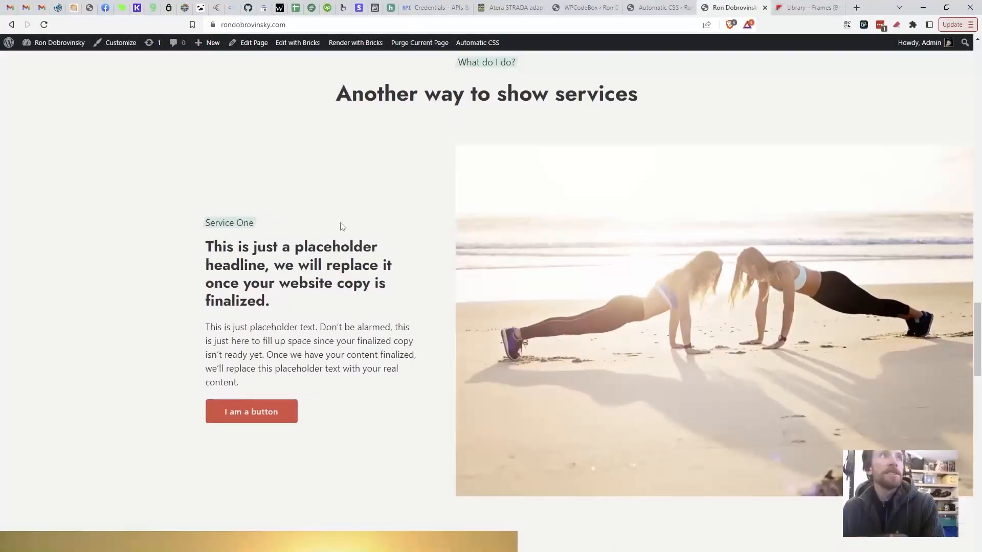
{"action": "scroll", "coordinate": [492, 304], "scroll_direction": "down", "scroll_amount": 6}
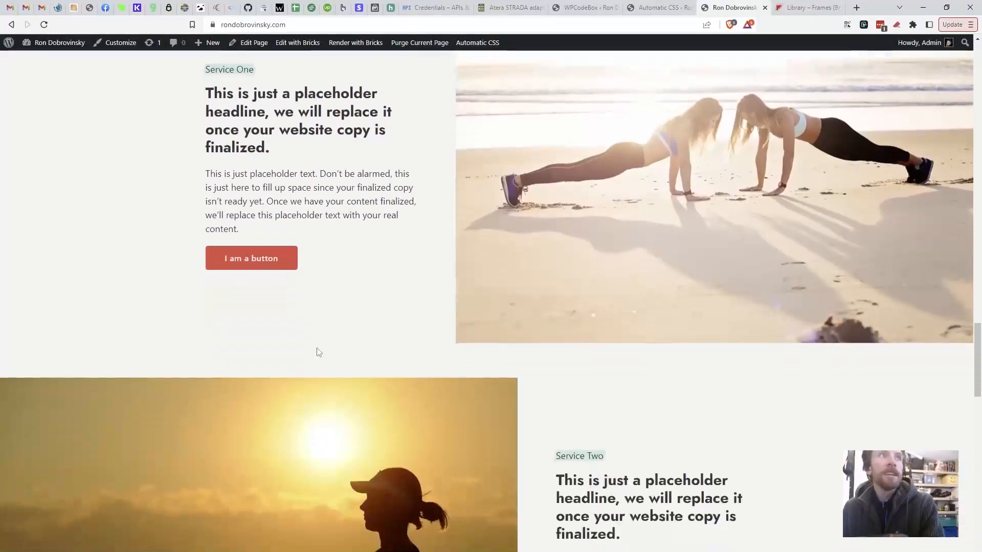
{"action": "scroll", "coordinate": [517, 416], "scroll_direction": "down", "scroll_amount": 4}
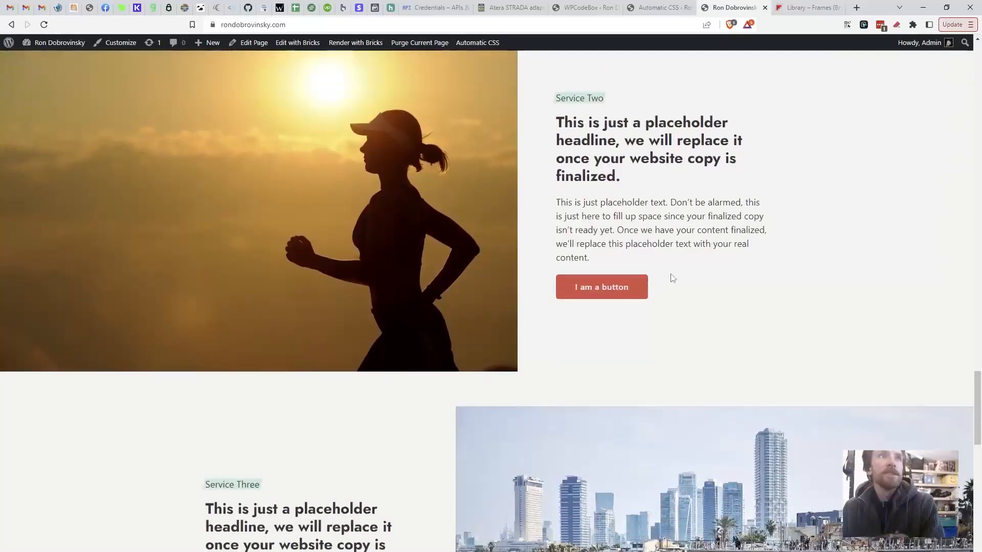
{"action": "scroll", "coordinate": [465, 339], "scroll_direction": "down", "scroll_amount": 6}
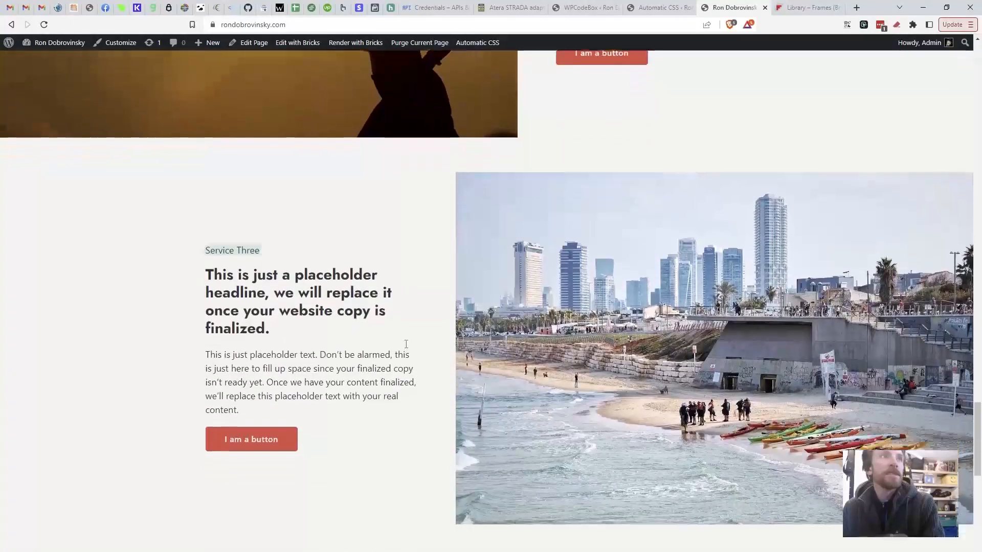
{"action": "scroll", "coordinate": [511, 327], "scroll_direction": "down", "scroll_amount": 6}
{"action": "scroll", "coordinate": [614, 296], "scroll_direction": "up", "scroll_amount": 6}
{"action": "scroll", "coordinate": [647, 295], "scroll_direction": "up", "scroll_amount": 8}
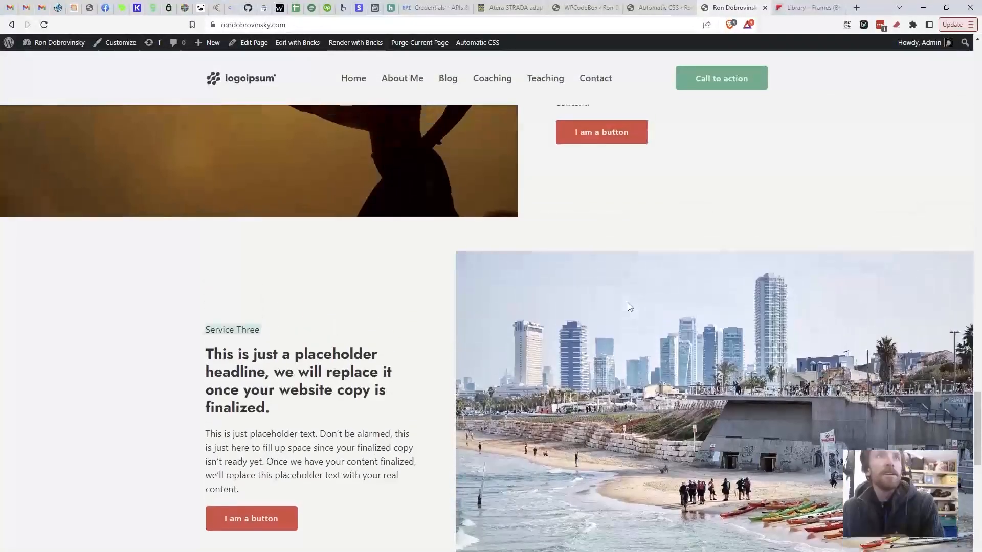
{"action": "scroll", "coordinate": [627, 308], "scroll_direction": "down", "scroll_amount": 8}
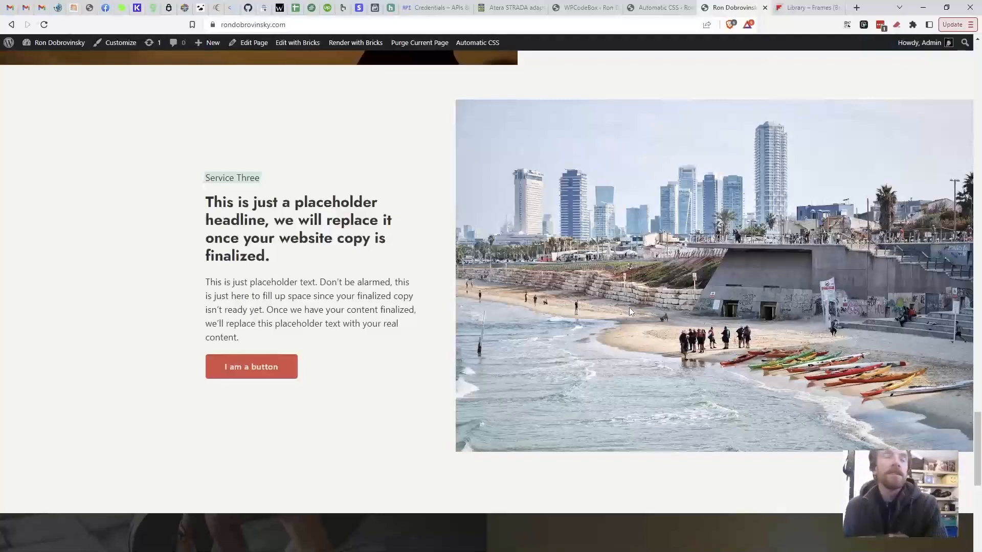
Step: Examine the coaching and teaching panels, the call to action and the footer, and return to the start of the homepage
{"action": "scroll", "coordinate": [630, 311], "scroll_direction": "down", "scroll_amount": 3}
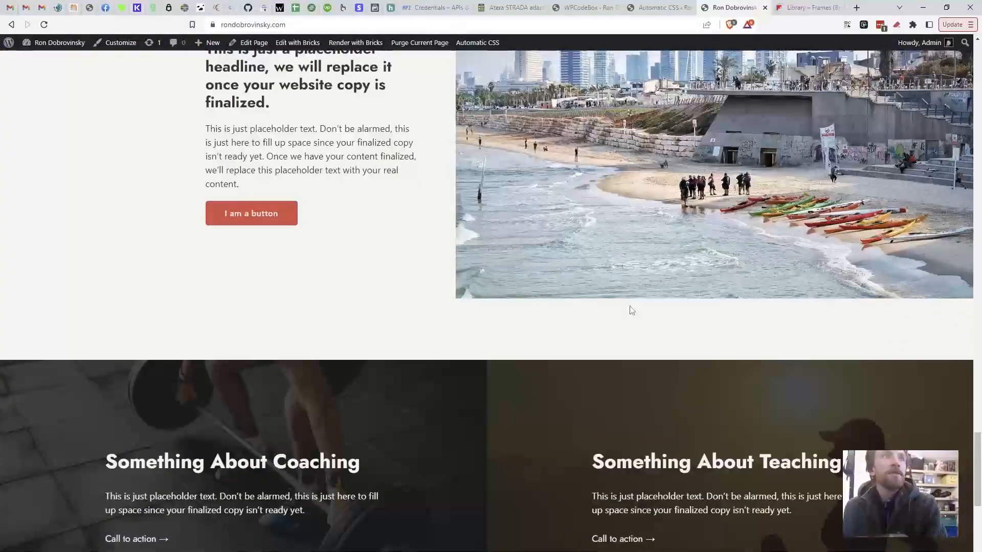
{"action": "scroll", "coordinate": [632, 310], "scroll_direction": "down", "scroll_amount": 3}
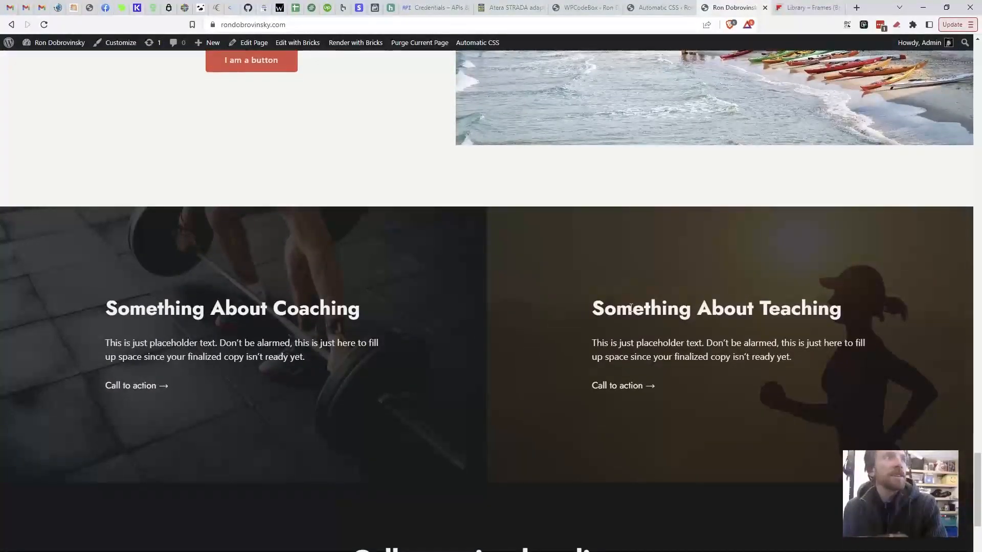
{"action": "scroll", "coordinate": [469, 344], "scroll_direction": "down", "scroll_amount": 3}
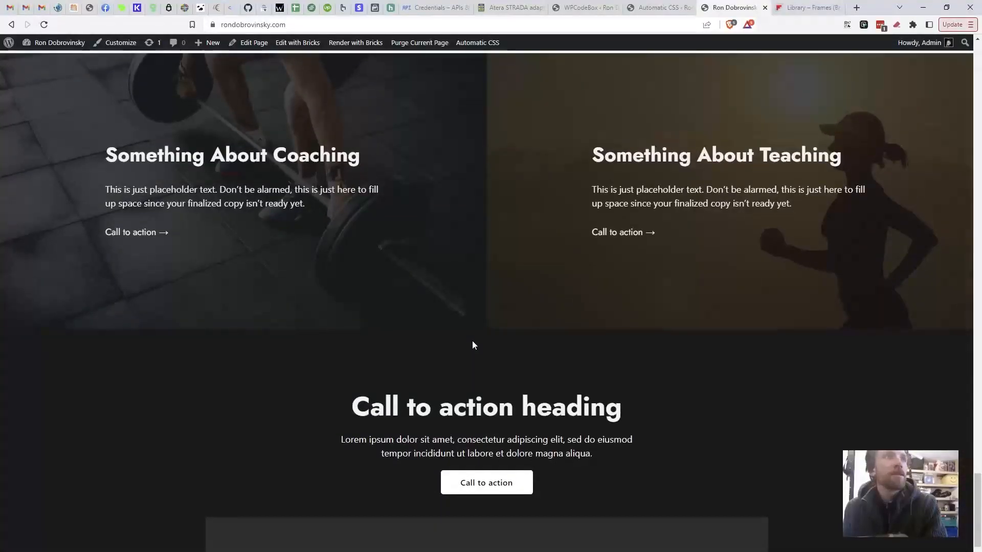
{"action": "scroll", "coordinate": [472, 346], "scroll_direction": "up", "scroll_amount": 1}
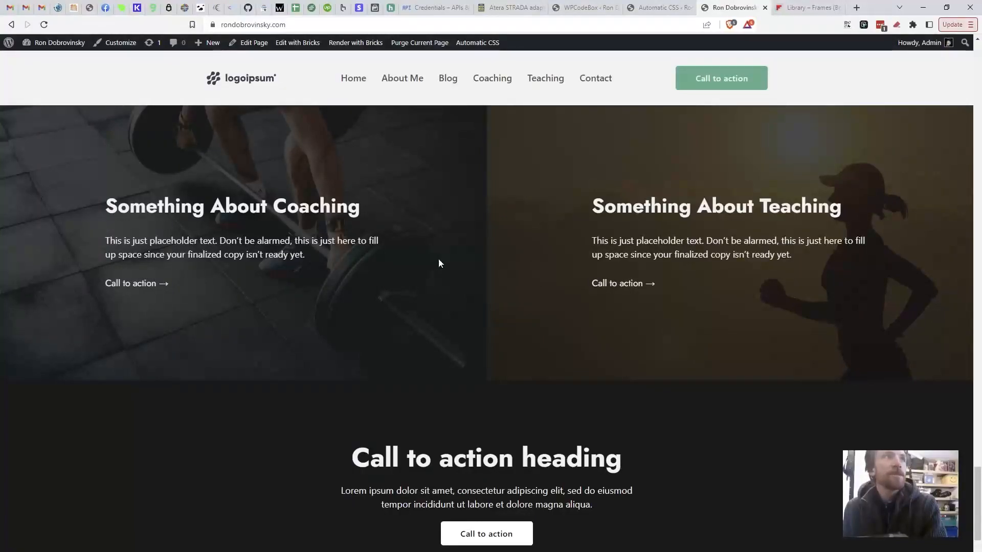
{"action": "scroll", "coordinate": [435, 264], "scroll_direction": "down", "scroll_amount": 5}
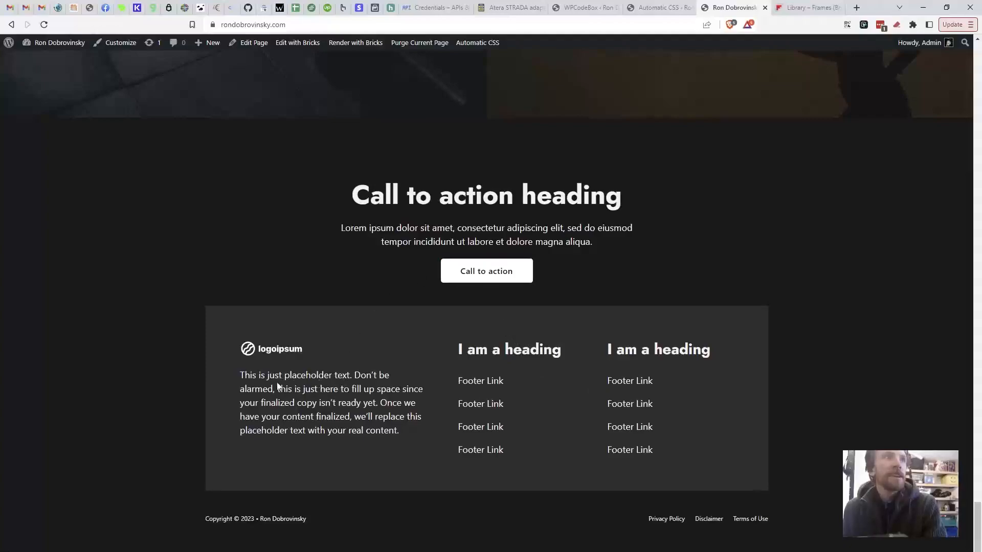
{"action": "scroll", "coordinate": [441, 323], "scroll_direction": "up", "scroll_amount": 20}
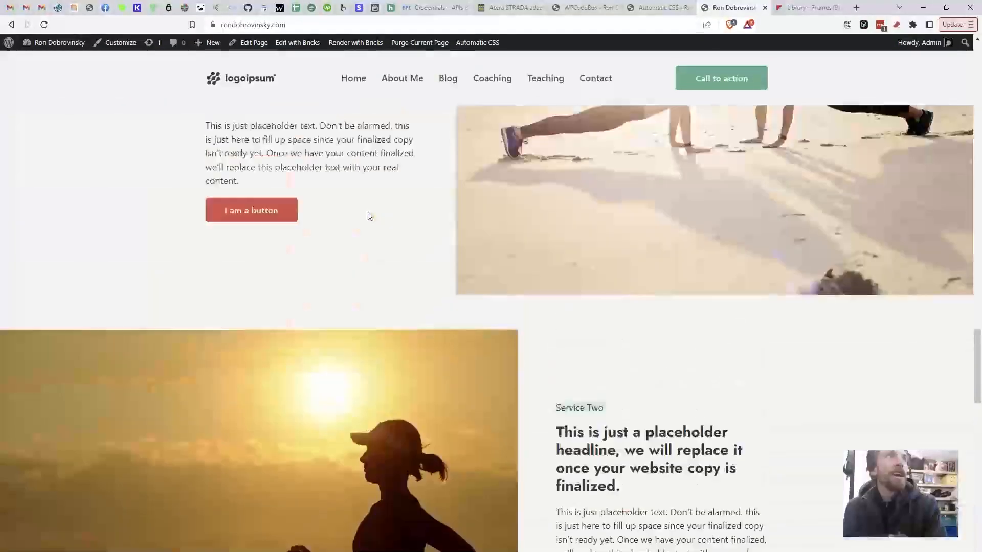
{"action": "scroll", "coordinate": [636, 299], "scroll_direction": "up", "scroll_amount": 10}
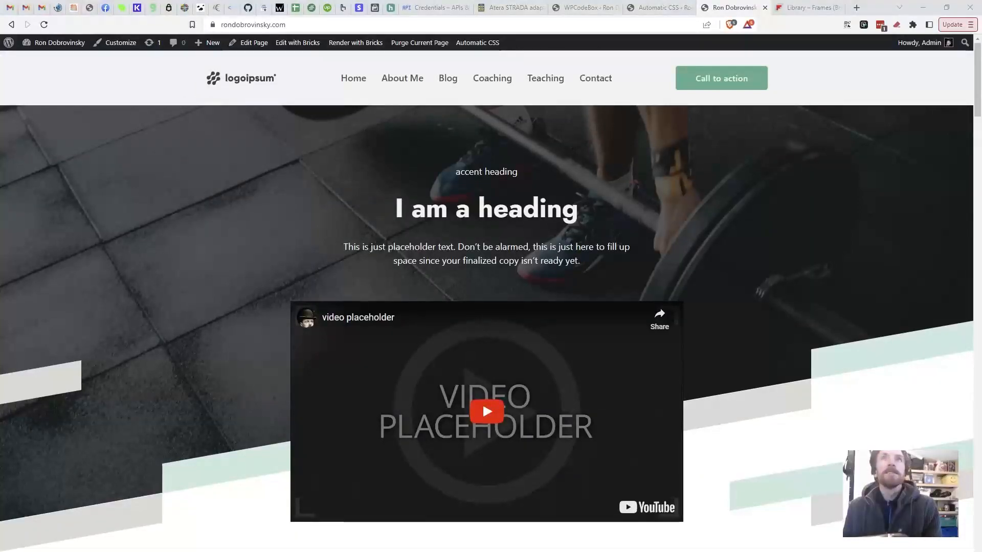
Step: Enable responsive device emulation for the homepage and narrow the viewport to about 385 px to check the hero
{"action": "key", "text": "ctrl+shift+m"}
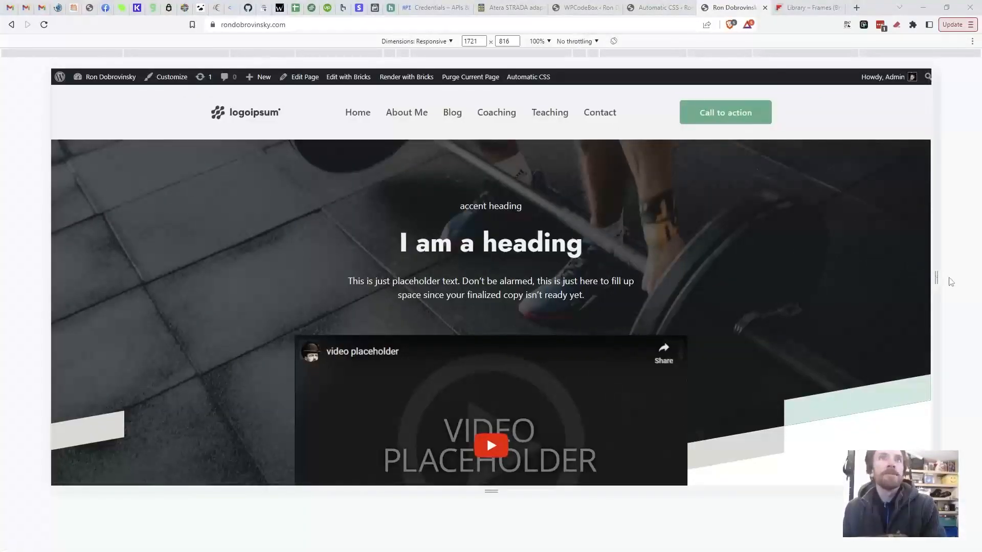
{"action": "left_click_drag", "start_coordinate": [942, 281], "coordinate": [607, 302]}
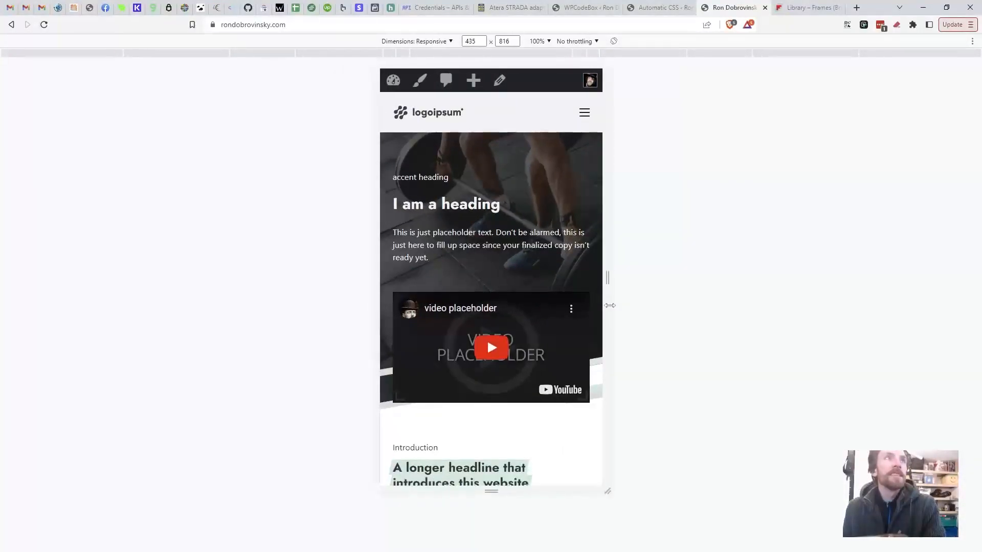
{"action": "left_click_drag", "start_coordinate": [606, 278], "coordinate": [593, 320]}
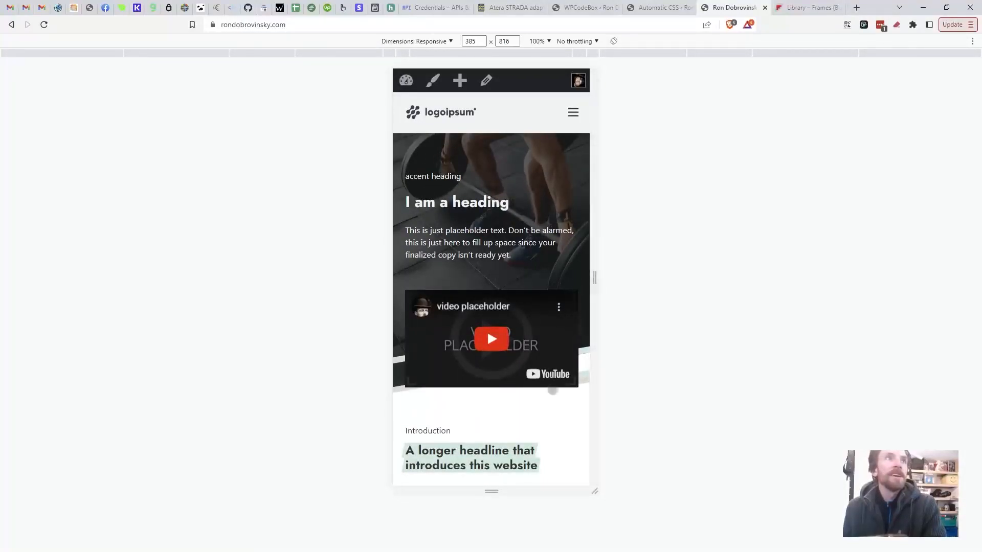
{"action": "scroll", "coordinate": [427, 320], "scroll_direction": "down", "scroll_amount": 2}
Step: Widen the emulated viewport to about 1775 px and check the introduction section at desktop size
{"action": "left_click_drag", "start_coordinate": [595, 278], "coordinate": [954, 296]}
{"action": "scroll", "coordinate": [796, 309], "scroll_direction": "down", "scroll_amount": 5}
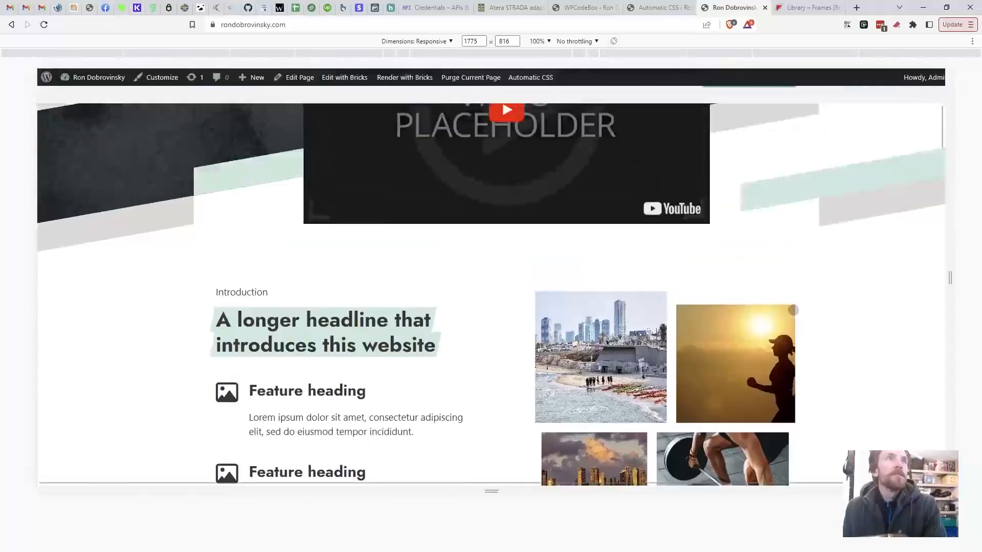
{"action": "scroll", "coordinate": [792, 310], "scroll_direction": "up", "scroll_amount": 5}
Step: Narrow the emulated viewport to about 461 px and check the image gallery, coaching card and service rows at mobile size
{"action": "left_click_drag", "start_coordinate": [950, 277], "coordinate": [614, 277]}
{"action": "scroll", "coordinate": [491, 277], "scroll_direction": "down", "scroll_amount": 10}
{"action": "scroll", "coordinate": [578, 299], "scroll_direction": "down", "scroll_amount": 15}
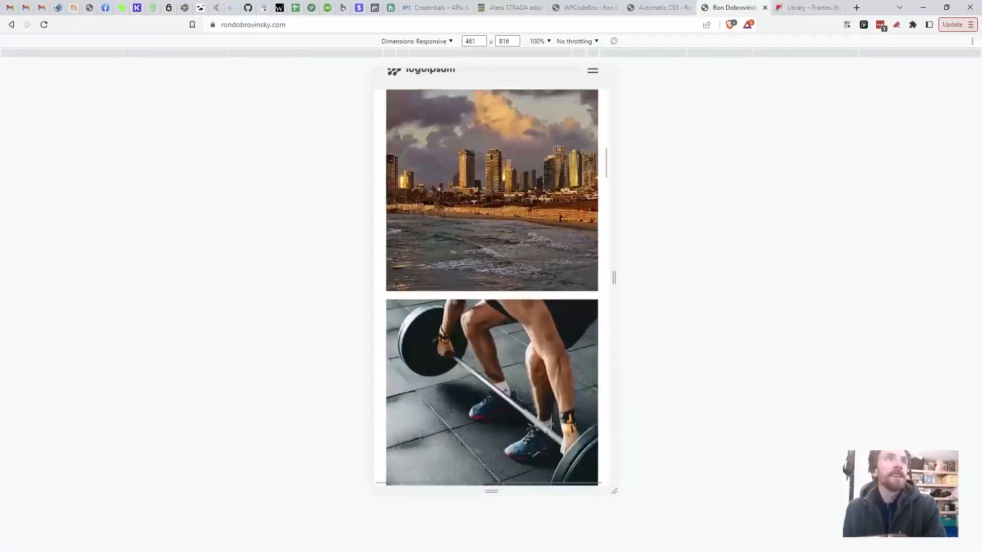
{"action": "scroll", "coordinate": [550, 333], "scroll_direction": "down", "scroll_amount": 15}
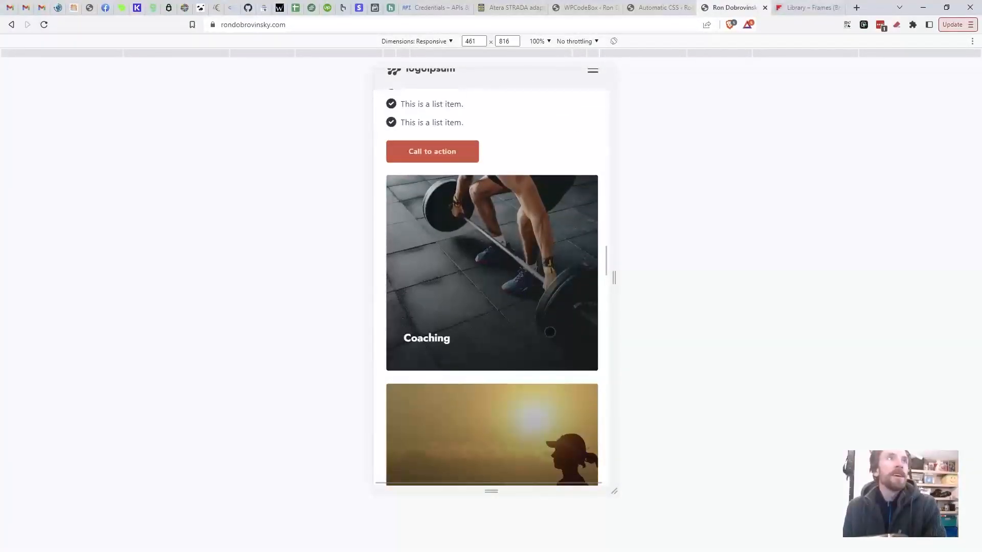
{"action": "scroll", "coordinate": [549, 332], "scroll_direction": "down", "scroll_amount": 15}
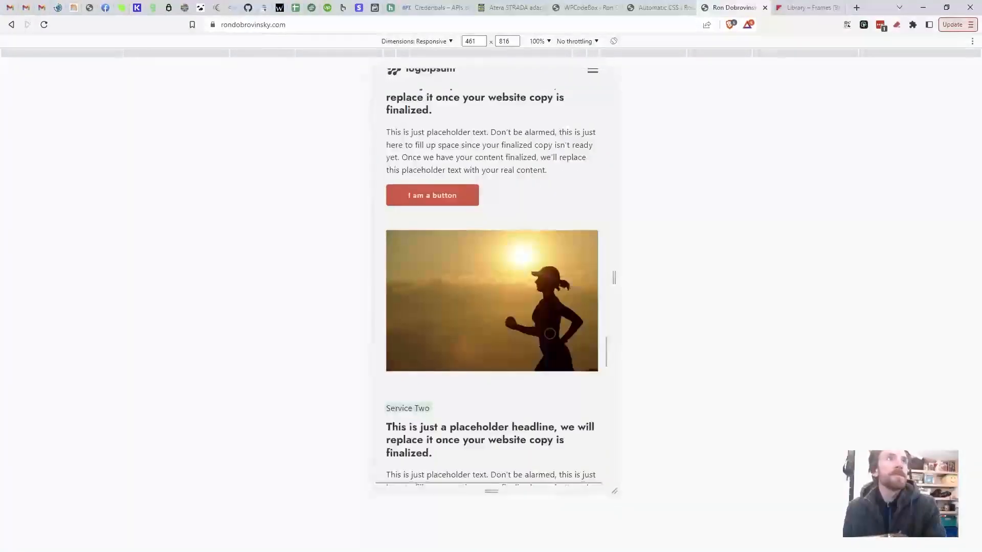
Step: Widen the viewport to about 1655 px to check the coaching and teaching panels, turn off device emulation and return to the homepage header
{"action": "left_click_drag", "start_coordinate": [613, 281], "coordinate": [918, 278]}
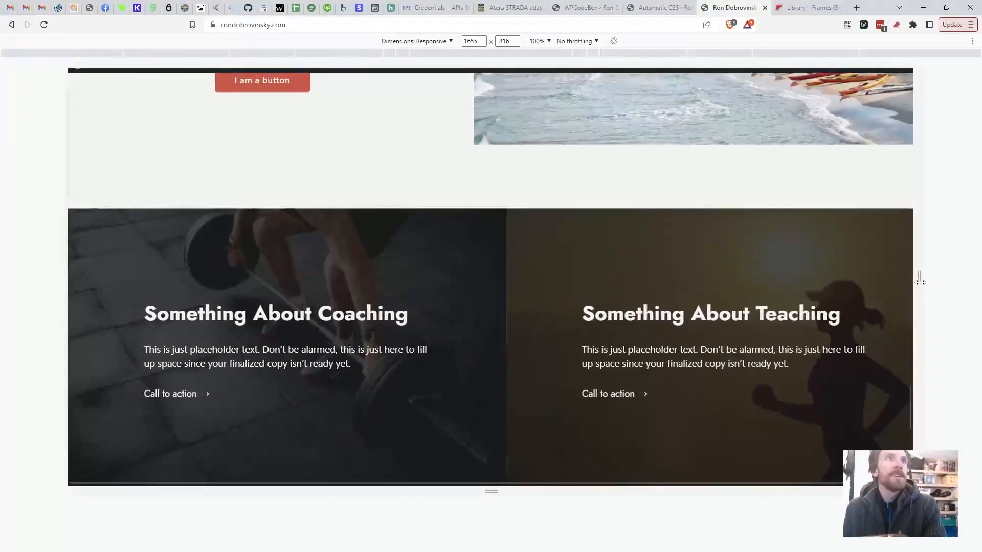
{"action": "key", "text": "ctrl+shift+m"}
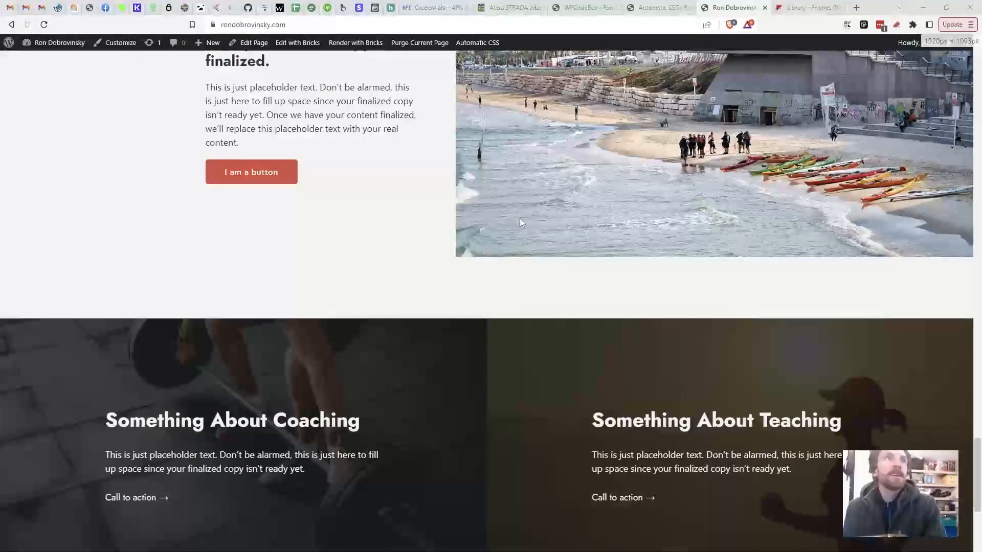
{"action": "scroll", "coordinate": [540, 273], "scroll_direction": "up", "scroll_amount": 10}
{"action": "scroll", "coordinate": [978, 303], "scroll_direction": "up", "scroll_amount": 10}
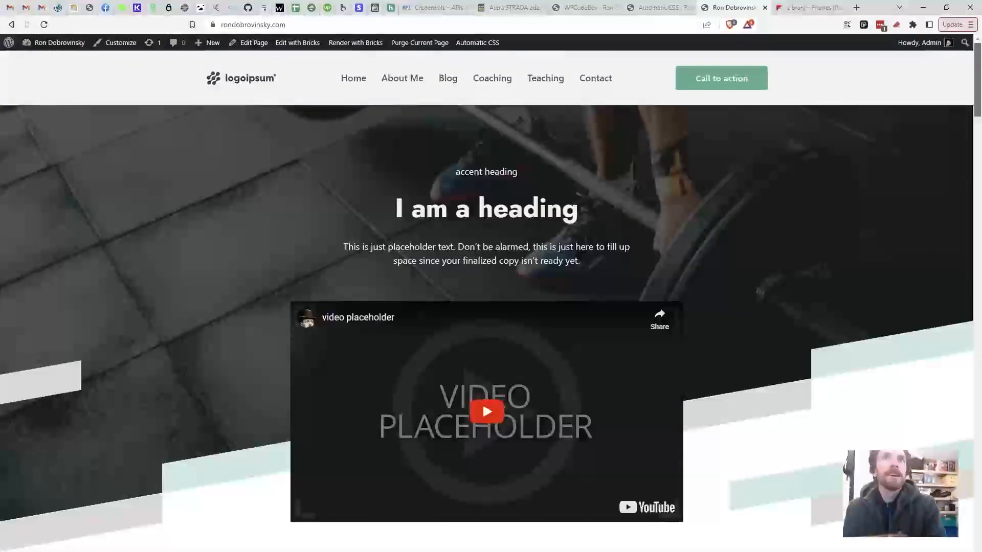
{"action": "left_click", "coordinate": [395, 83]}
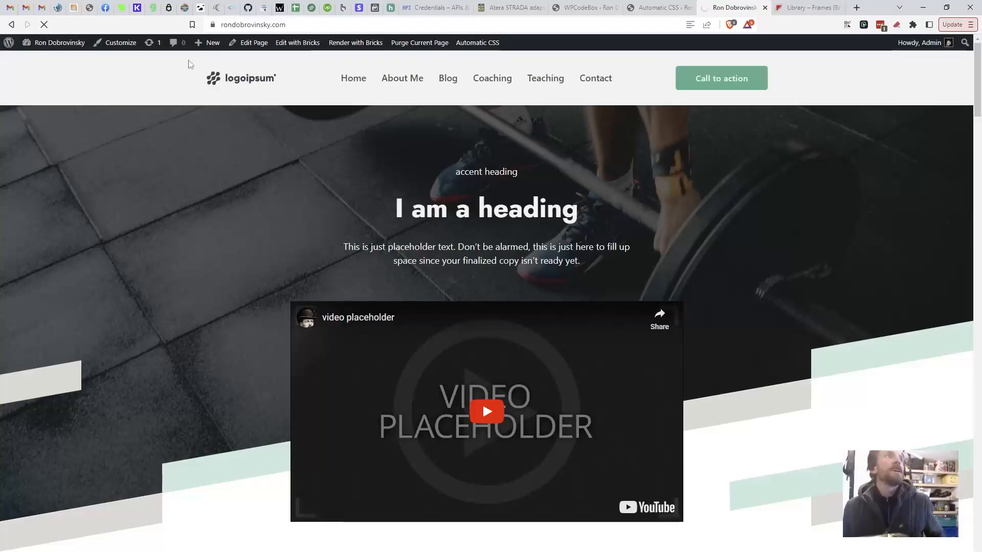
Step: Switch to the Automatic CSS settings and look over the brand palette and the typography settings
{"action": "left_click", "coordinate": [664, 7]}
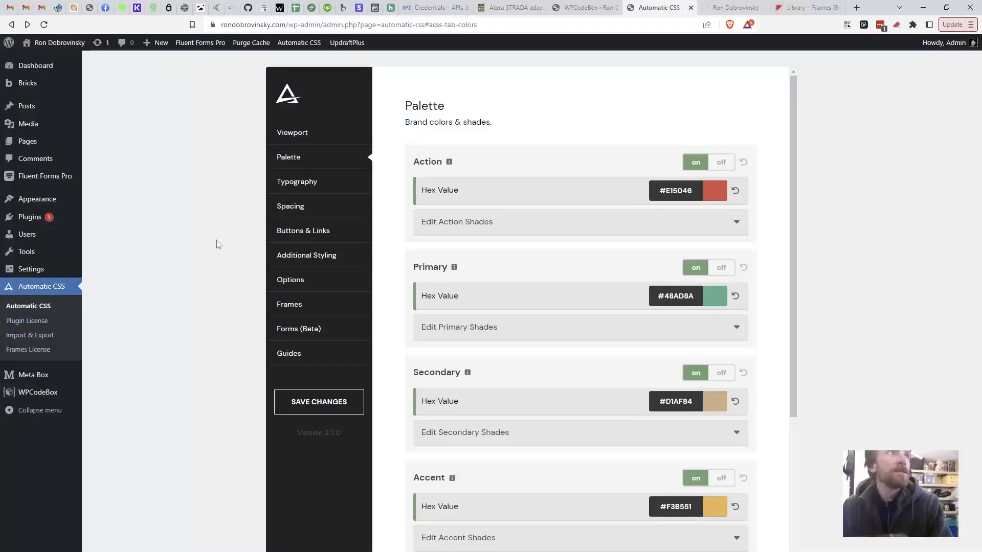
{"action": "scroll", "coordinate": [758, 387], "scroll_direction": "down", "scroll_amount": 4}
{"action": "scroll", "coordinate": [758, 387], "scroll_direction": "up", "scroll_amount": 4}
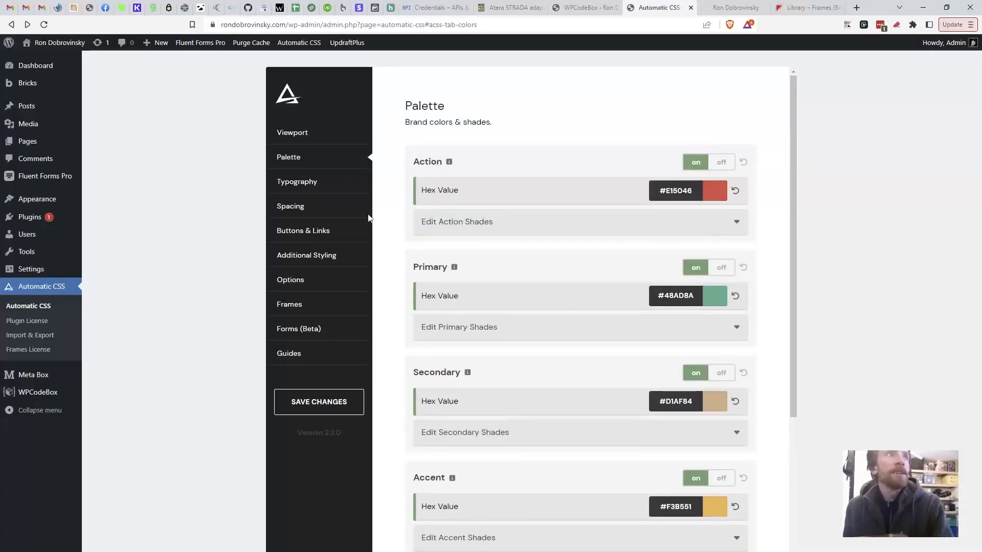
{"action": "left_click", "coordinate": [312, 181]}
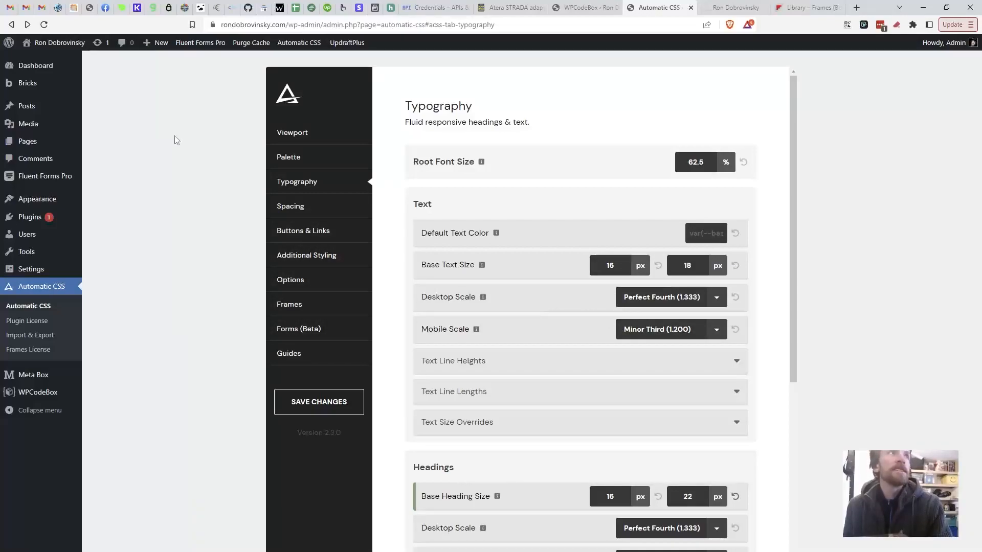
{"action": "left_click", "coordinate": [305, 158]}
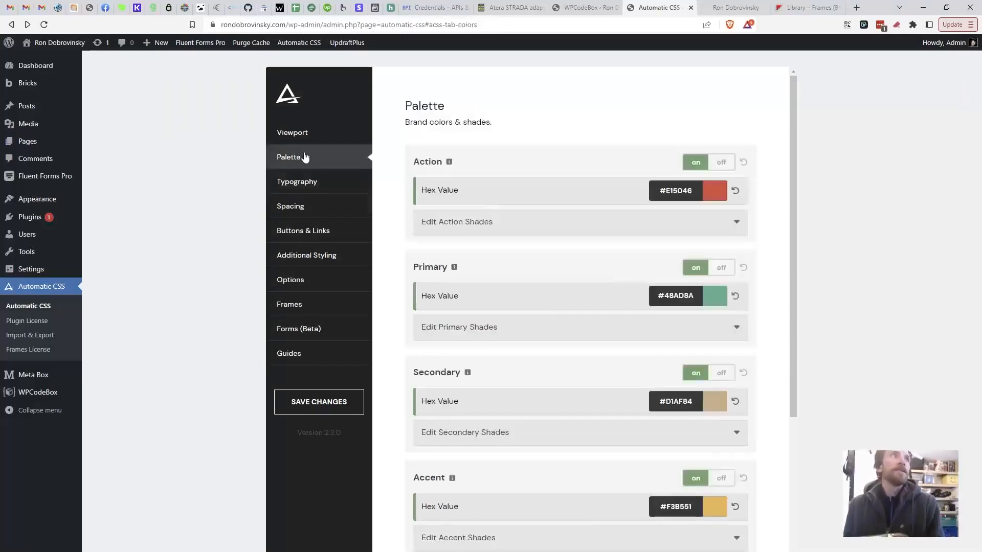
Step: Review the palette's brand colours and inspect the primary colour in its colour picker without changing it
{"action": "scroll", "coordinate": [721, 307], "scroll_direction": "down", "scroll_amount": 4}
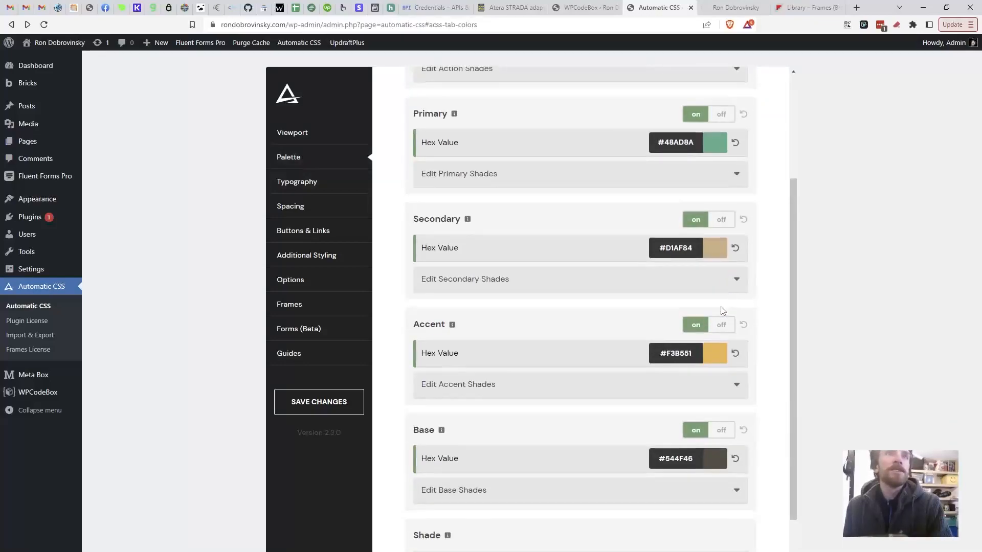
{"action": "scroll", "coordinate": [721, 307], "scroll_direction": "up", "scroll_amount": 4}
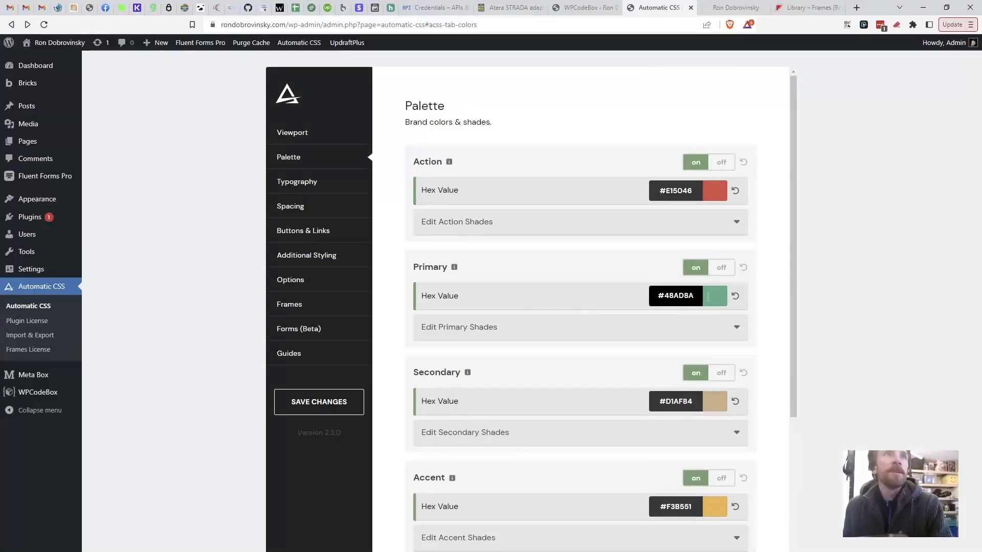
{"action": "left_click", "coordinate": [686, 296]}
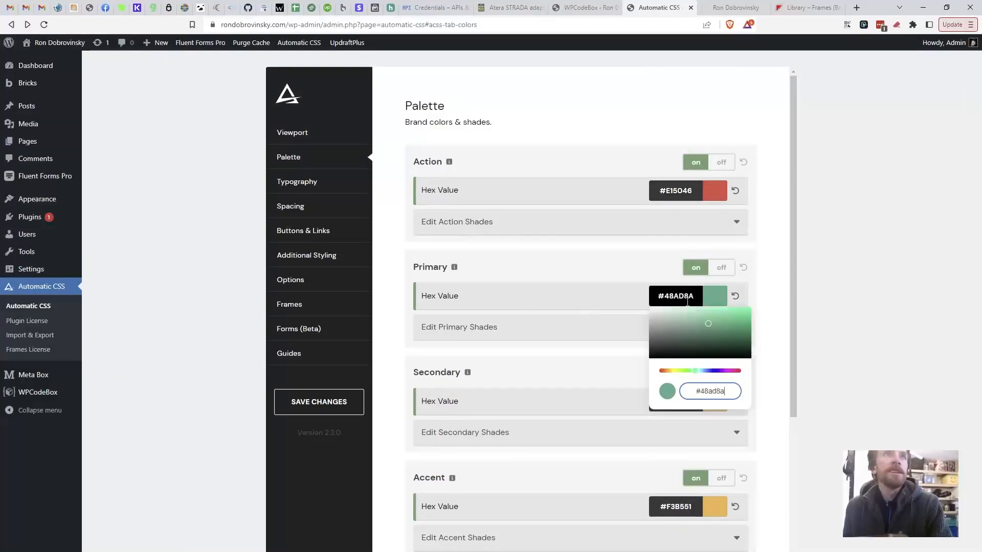
{"action": "left_click", "coordinate": [922, 321]}
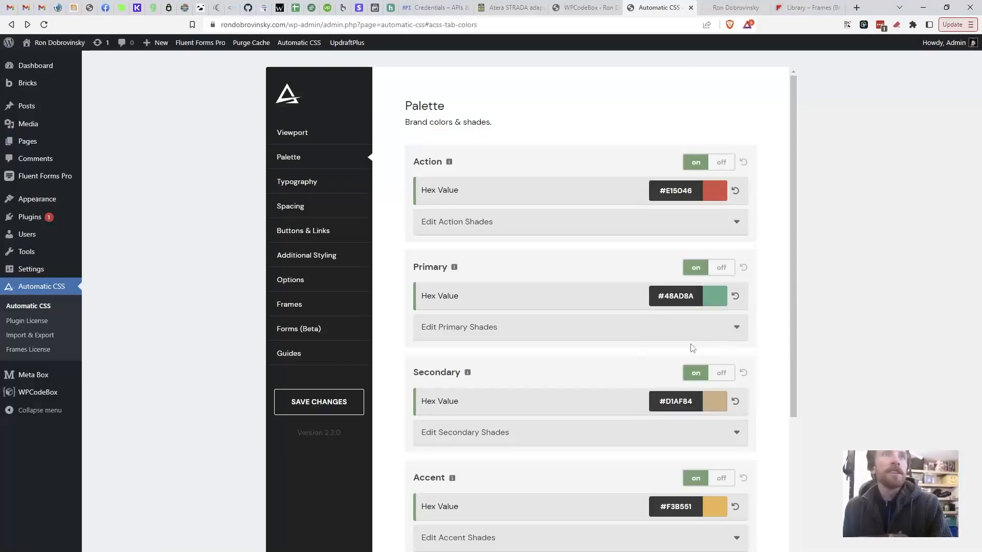
{"action": "mouse_move", "coordinate": [64, 45]}
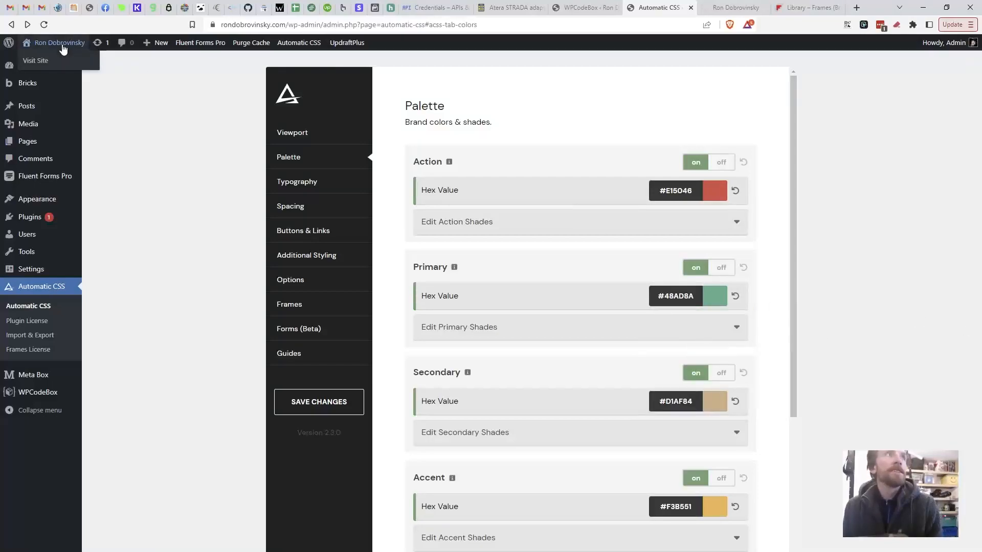
{"action": "middle_click", "coordinate": [40, 60]}
{"action": "left_click", "coordinate": [682, 8]}
{"action": "left_click", "coordinate": [621, 7]}
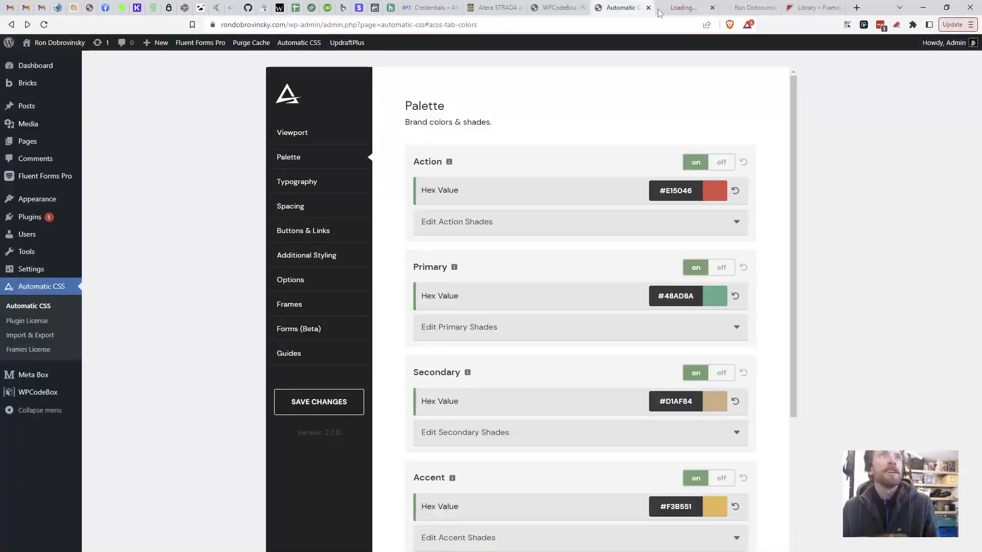
{"action": "left_click", "coordinate": [711, 8]}
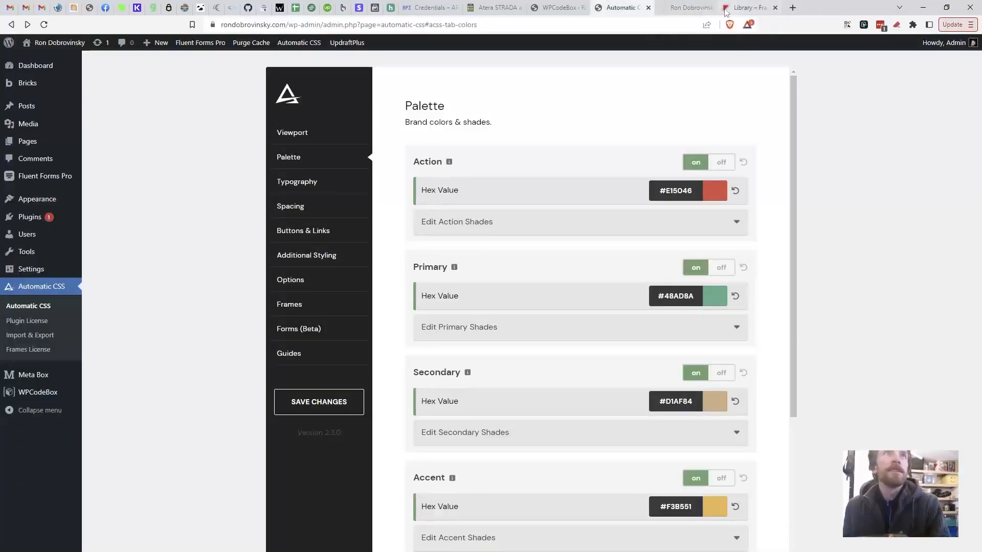
Step: Close the old homepage tab and open the live site in a new background tab, keeping the palette settings in view
{"action": "left_click", "coordinate": [711, 8]}
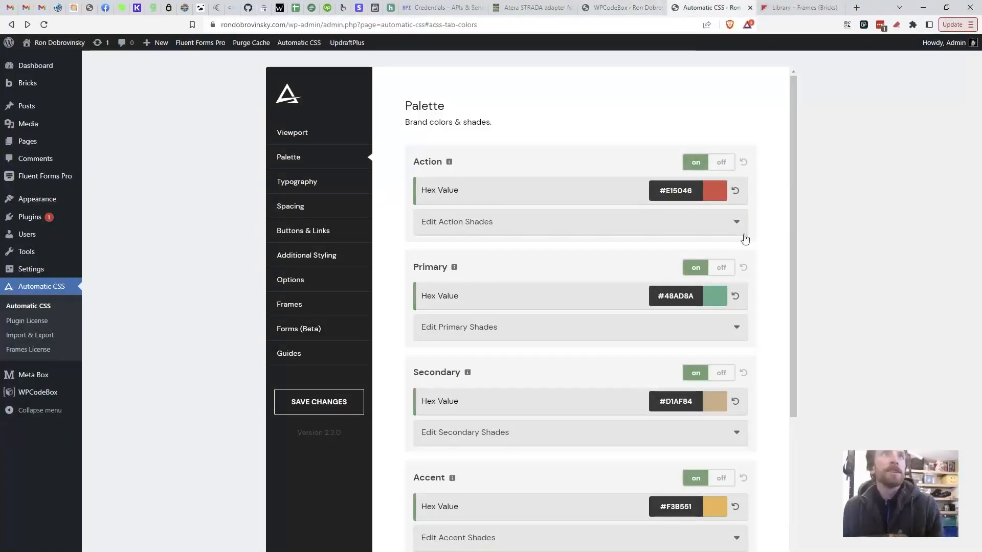
{"action": "mouse_move", "coordinate": [46, 41]}
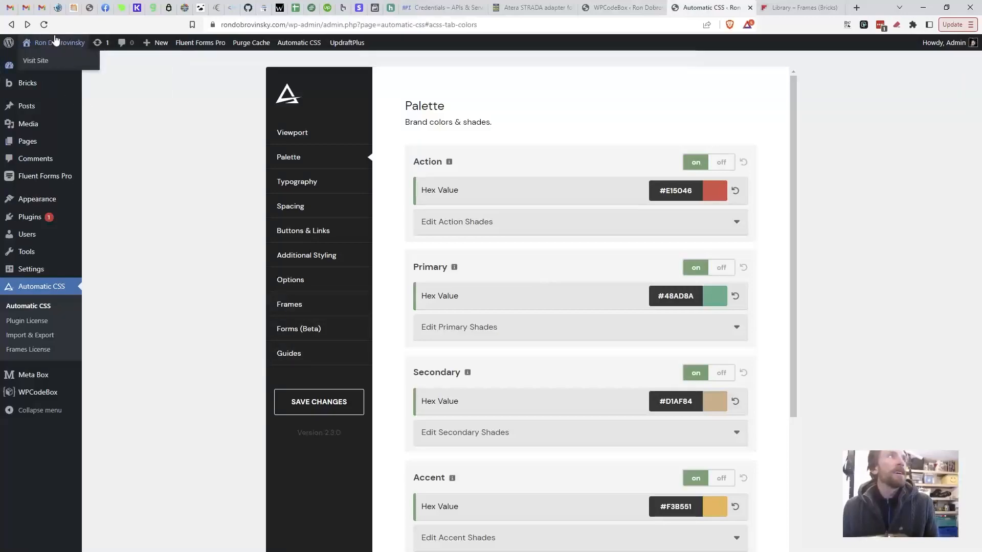
{"action": "middle_click", "coordinate": [36, 58]}
{"action": "scroll", "coordinate": [629, 355], "scroll_direction": "down", "scroll_amount": 2}
{"action": "scroll", "coordinate": [511, 284], "scroll_direction": "up", "scroll_amount": 2}
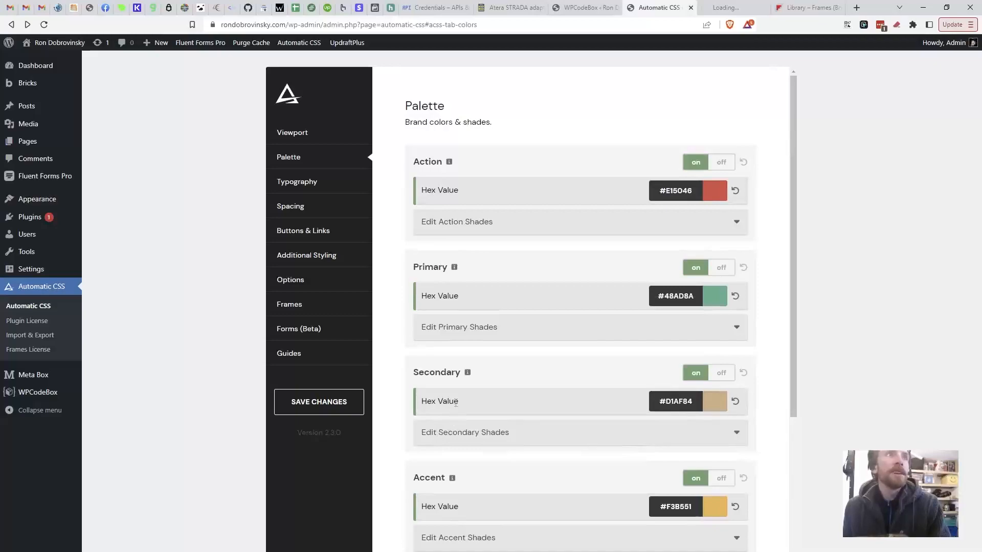
Step: Expand the Shade colour's variants in the palette, examine them from Hover to Ultra Dark, and collapse them
{"action": "scroll", "coordinate": [459, 408], "scroll_direction": "down", "scroll_amount": 3}
{"action": "scroll", "coordinate": [458, 408], "scroll_direction": "down", "scroll_amount": 1}
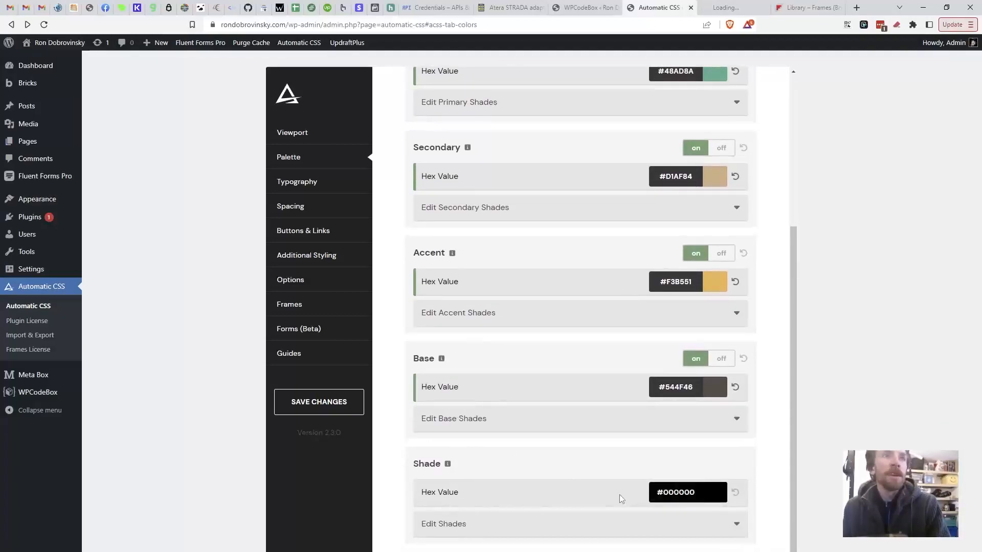
{"action": "left_click", "coordinate": [736, 524]}
{"action": "scroll", "coordinate": [726, 449], "scroll_direction": "down", "scroll_amount": 4}
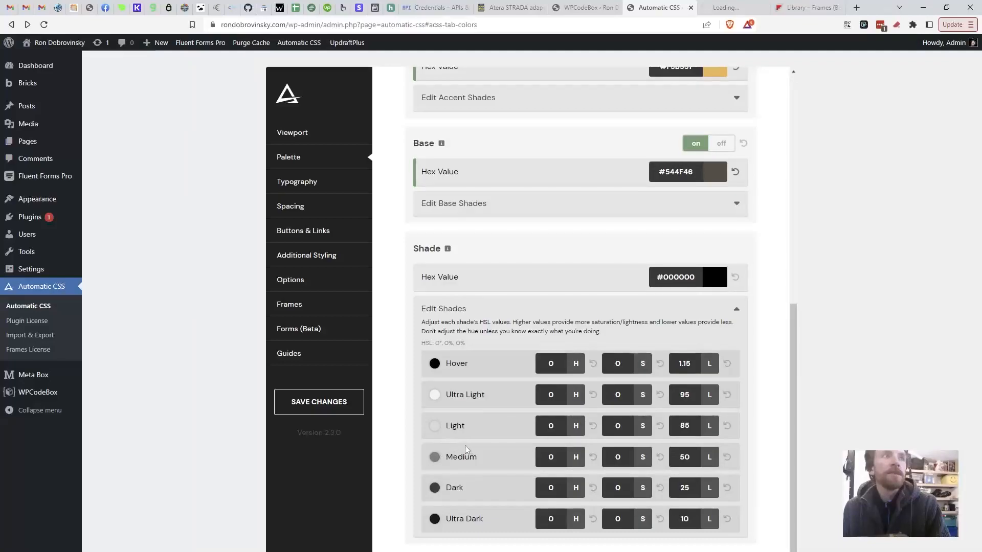
{"action": "left_click", "coordinate": [736, 308]}
{"action": "scroll", "coordinate": [757, 291], "scroll_direction": "up", "scroll_amount": 5}
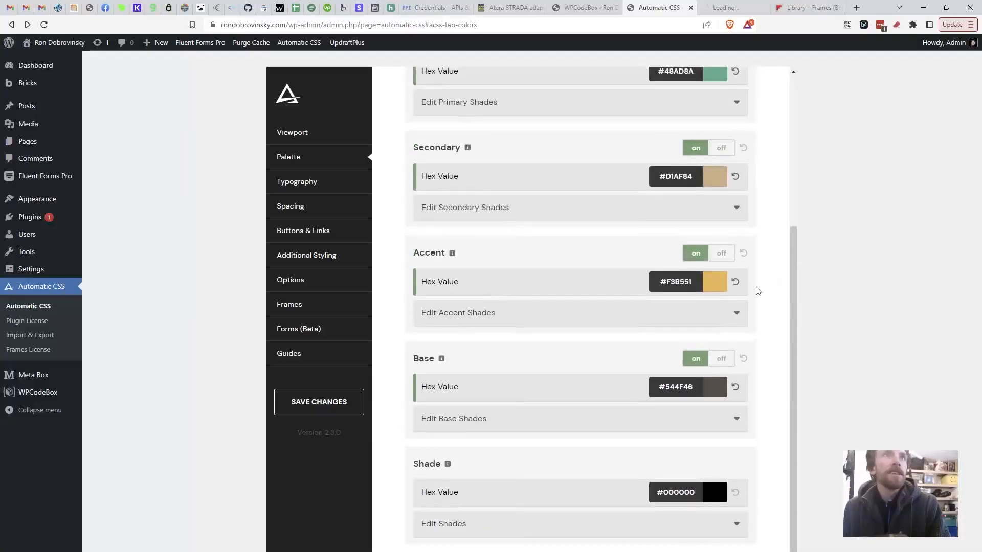
Step: Examine the Action colour's shade variants, collapse them, and look over the remaining palette colours
{"action": "left_click", "coordinate": [735, 223]}
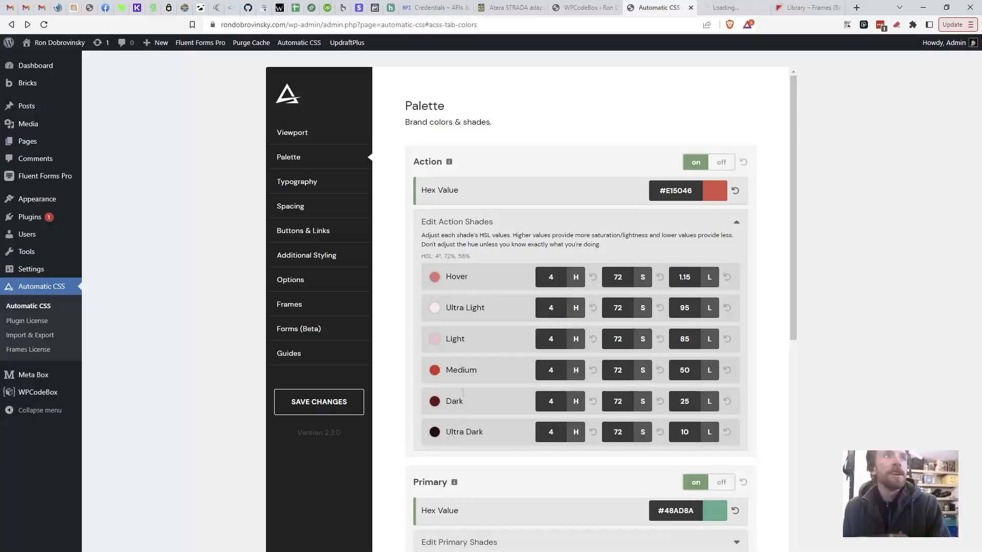
{"action": "left_click", "coordinate": [738, 229]}
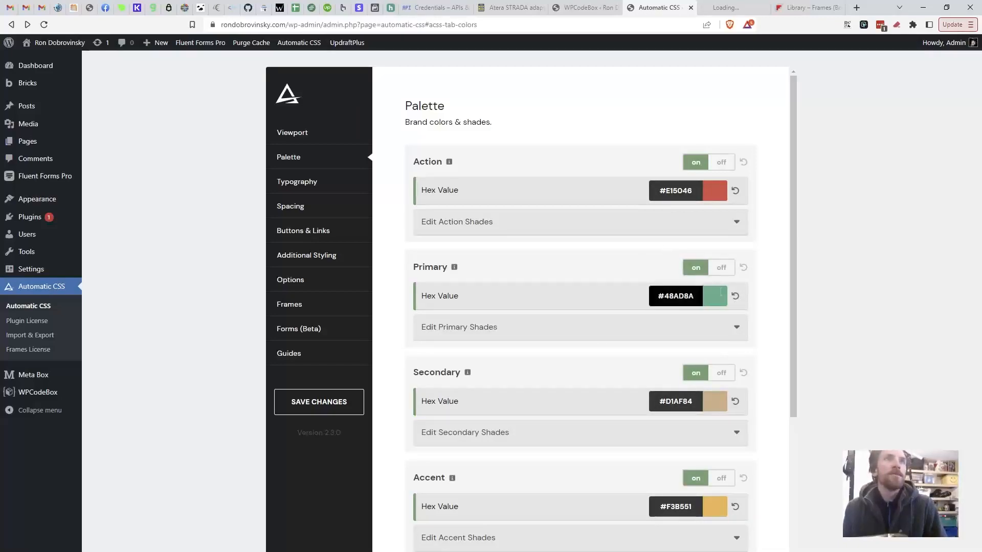
{"action": "scroll", "coordinate": [624, 399], "scroll_direction": "down", "scroll_amount": 2}
{"action": "scroll", "coordinate": [613, 389], "scroll_direction": "down", "scroll_amount": 3}
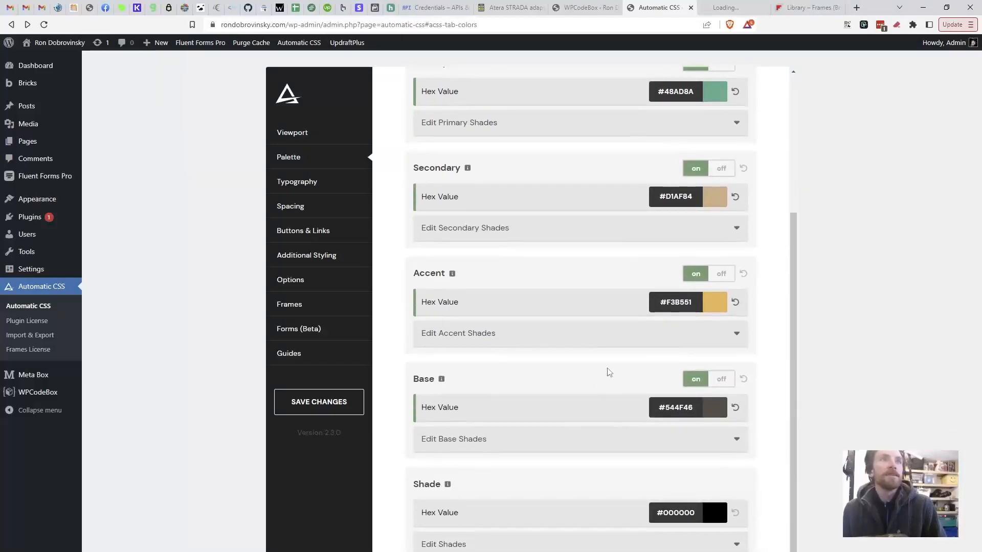
{"action": "scroll", "coordinate": [623, 342], "scroll_direction": "up", "scroll_amount": 5}
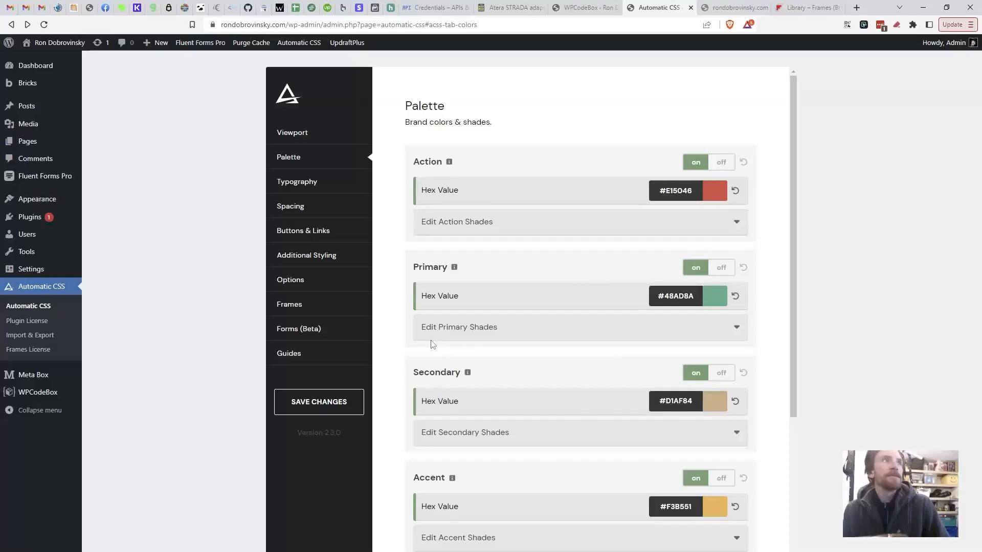
Step: Open the Buttons & Links settings and examine the button defaults for text size, padding and minimum width
{"action": "left_click", "coordinate": [332, 240]}
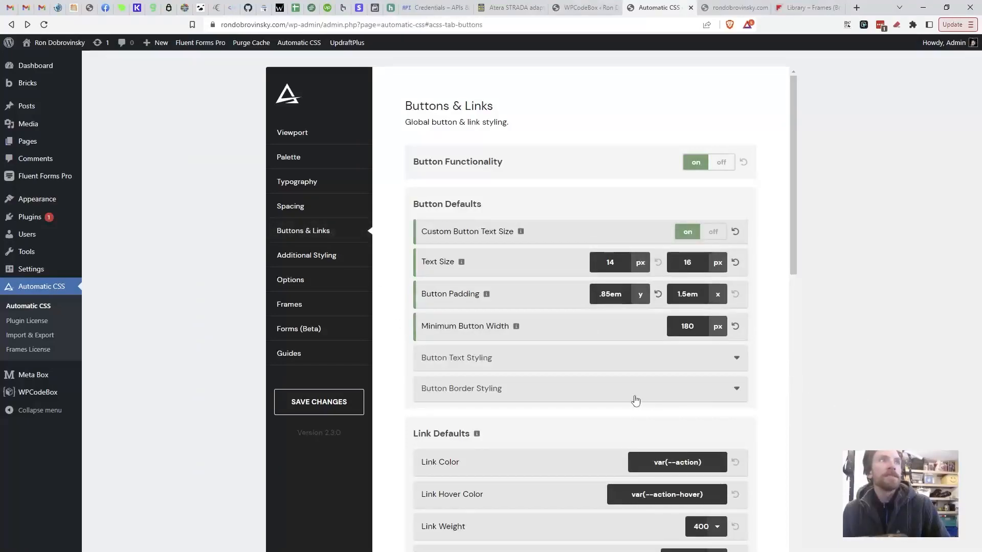
{"action": "scroll", "coordinate": [635, 400], "scroll_direction": "down", "scroll_amount": 2}
{"action": "scroll", "coordinate": [665, 286], "scroll_direction": "up", "scroll_amount": 1}
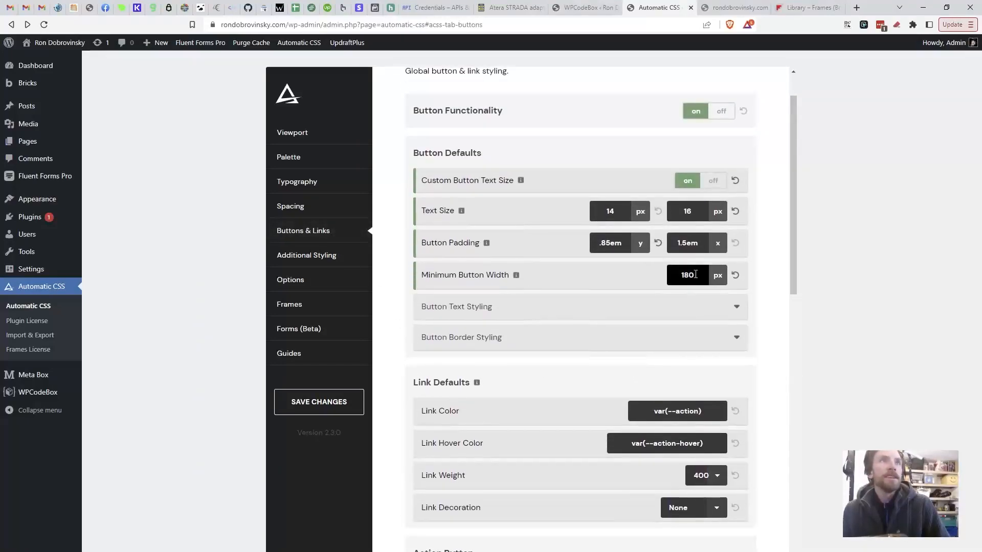
{"action": "scroll", "coordinate": [510, 395], "scroll_direction": "down", "scroll_amount": 3}
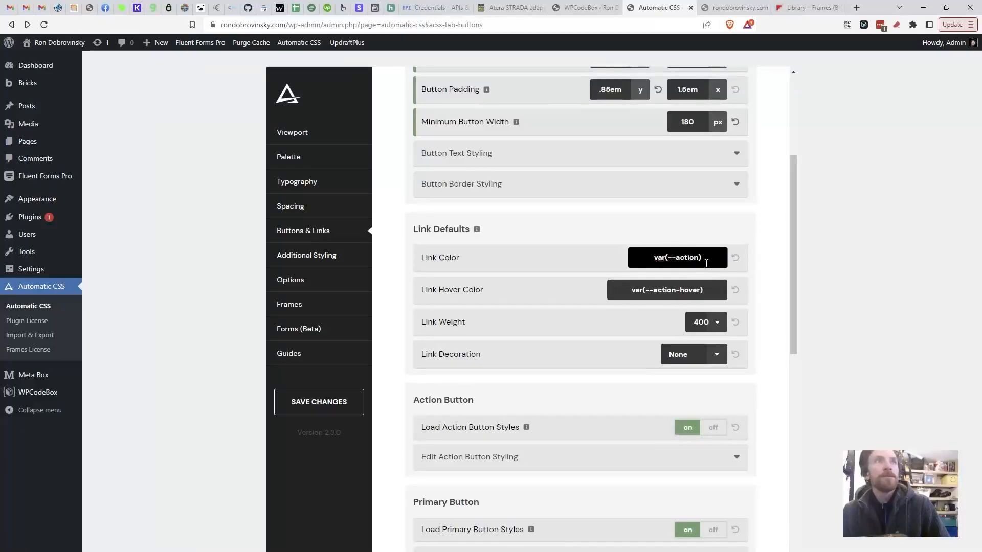
Step: Inspect the link defaults, including the link colour and available weights, and the action, primary, secondary and accent button settings
{"action": "left_click", "coordinate": [672, 257]}
{"action": "scroll", "coordinate": [673, 370], "scroll_direction": "down", "scroll_amount": 2}
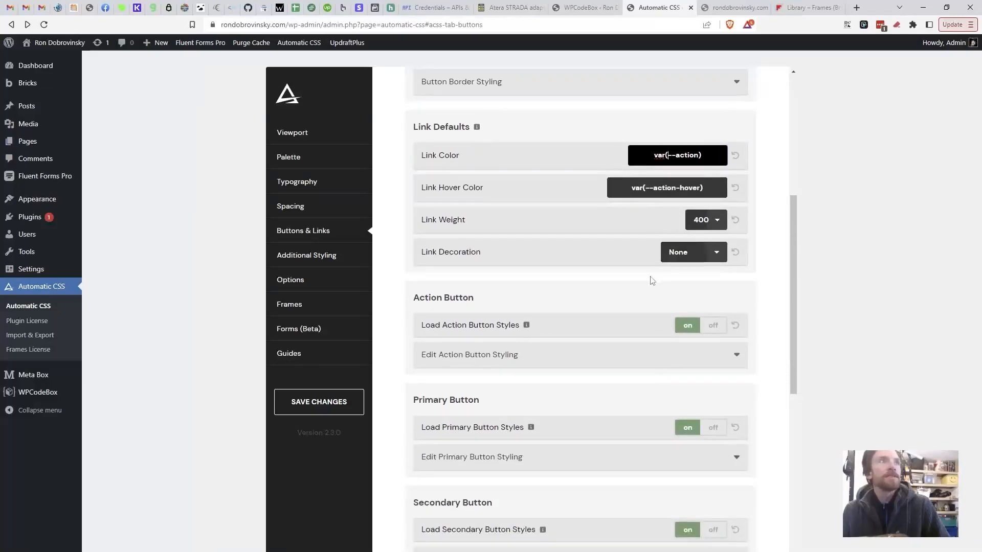
{"action": "left_click", "coordinate": [717, 228]}
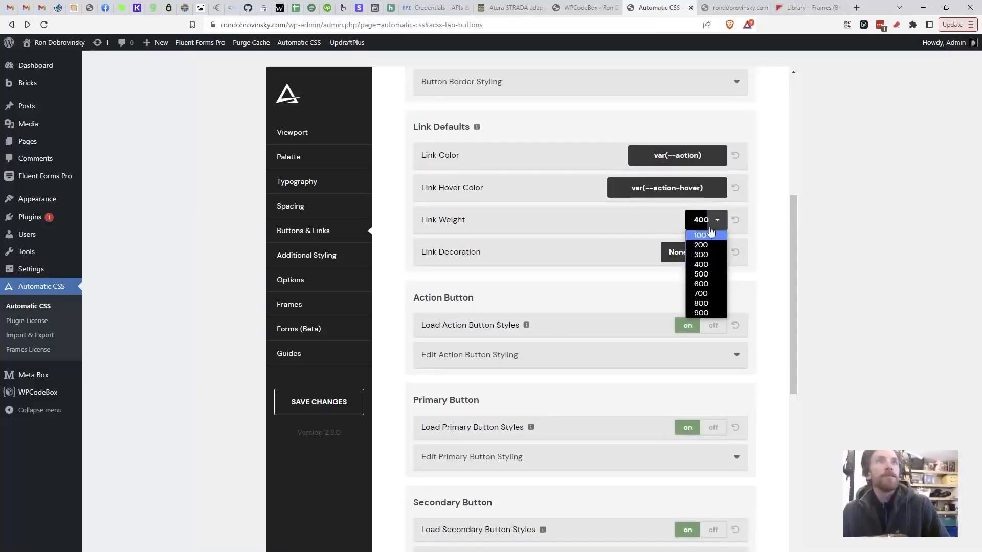
{"action": "left_click", "coordinate": [879, 221]}
{"action": "scroll", "coordinate": [634, 280], "scroll_direction": "down", "scroll_amount": 1}
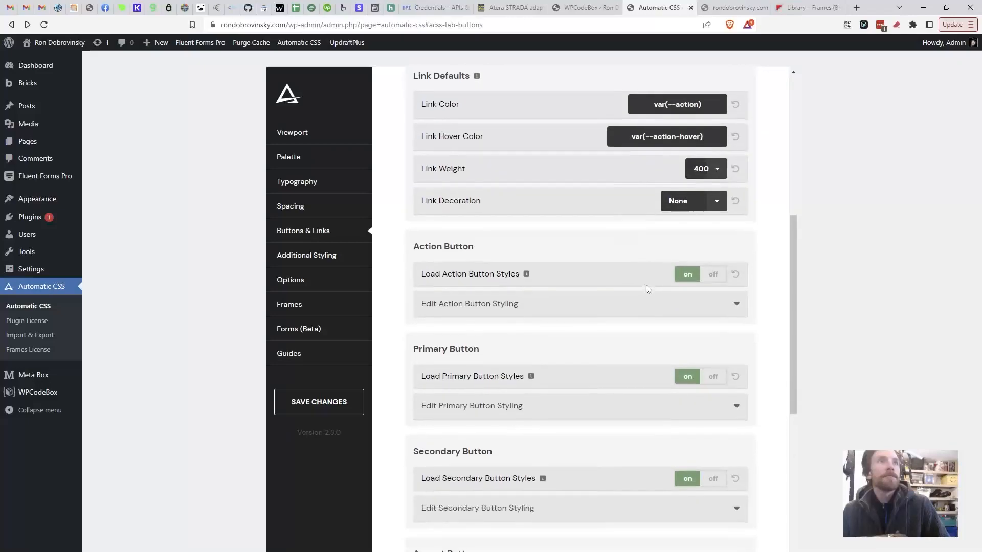
{"action": "scroll", "coordinate": [619, 279], "scroll_direction": "down", "scroll_amount": 2}
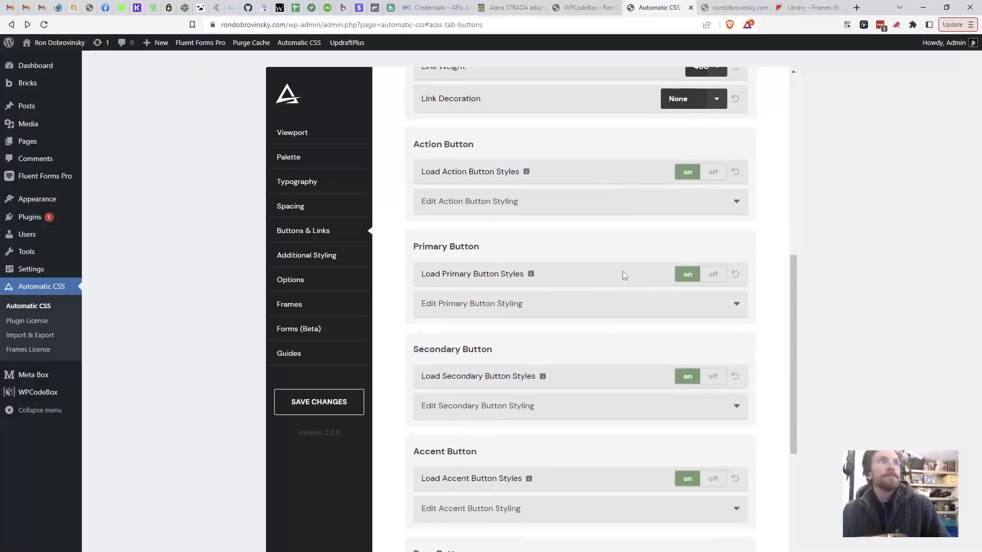
Step: Expand and collapse the Action and Primary button styling to examine their colour variables, and look over the remaining button variants
{"action": "left_click", "coordinate": [731, 203]}
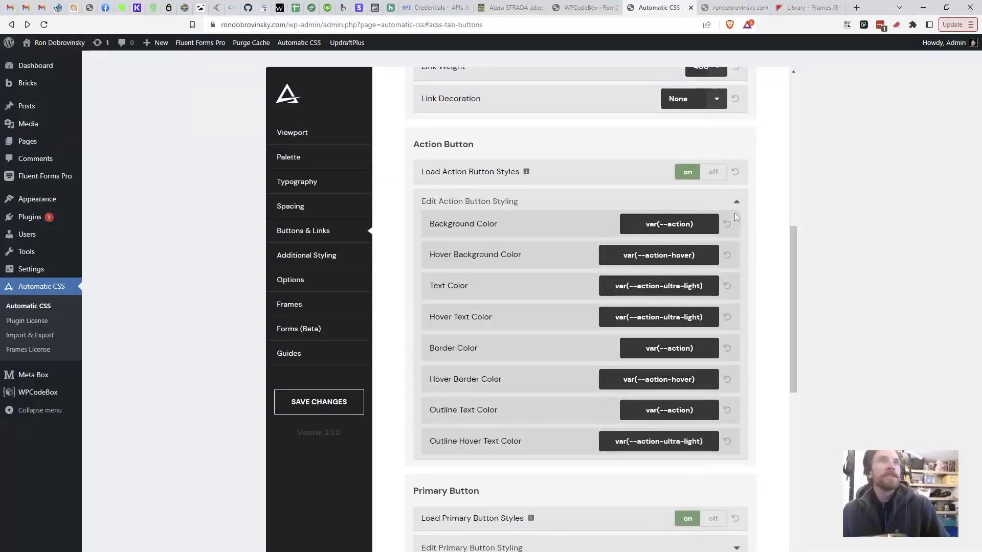
{"action": "left_click", "coordinate": [736, 204]}
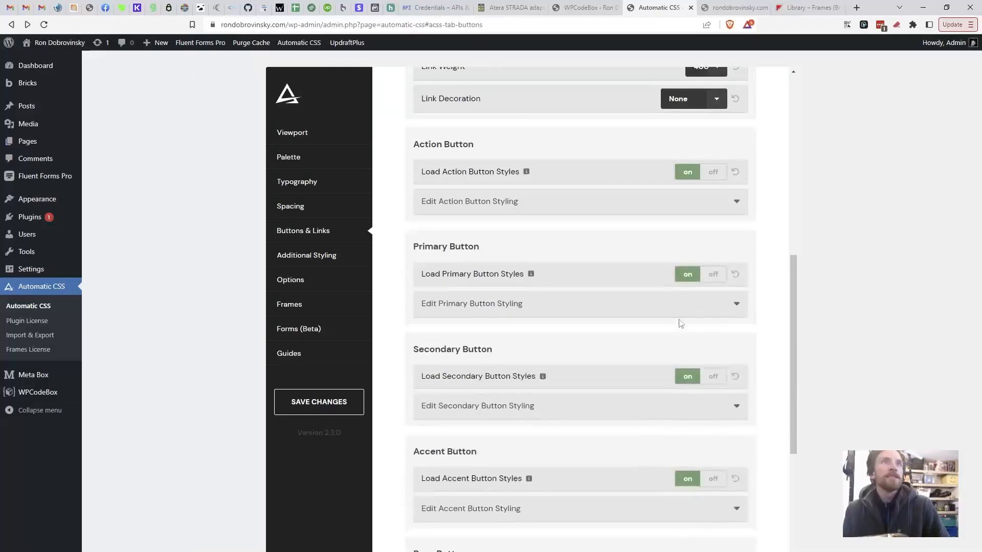
{"action": "scroll", "coordinate": [596, 309], "scroll_direction": "down", "scroll_amount": 1}
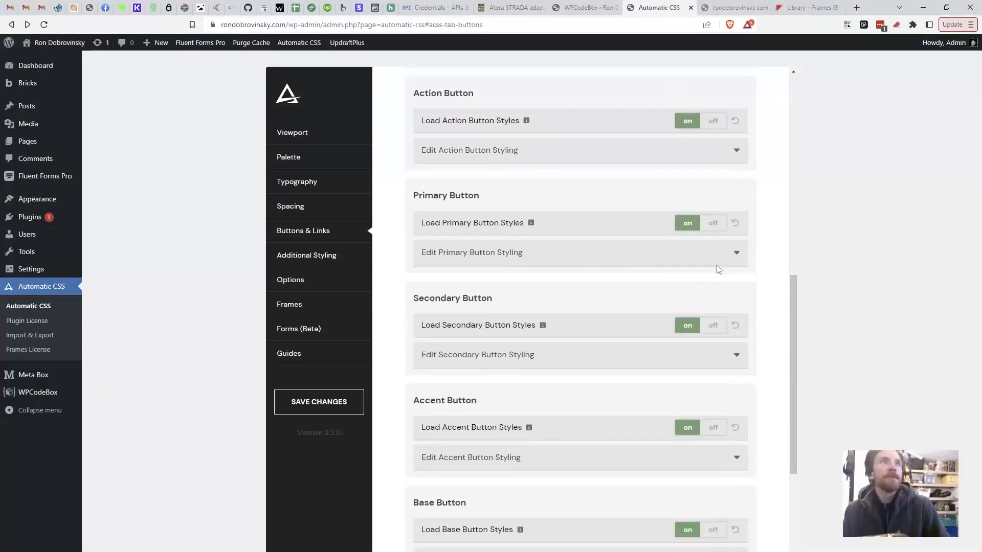
{"action": "left_click", "coordinate": [715, 253]}
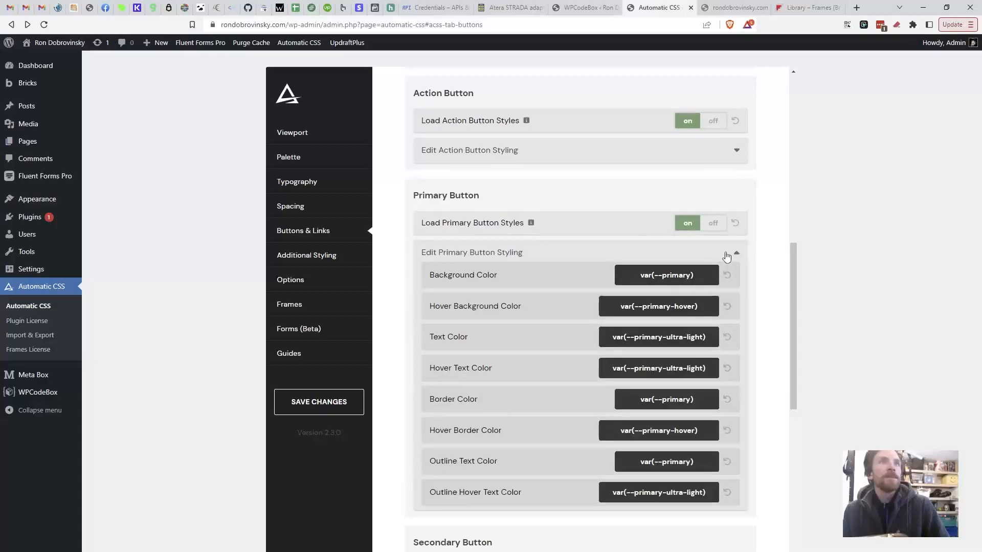
{"action": "left_click", "coordinate": [726, 255]}
{"action": "scroll", "coordinate": [667, 368], "scroll_direction": "down", "scroll_amount": 5}
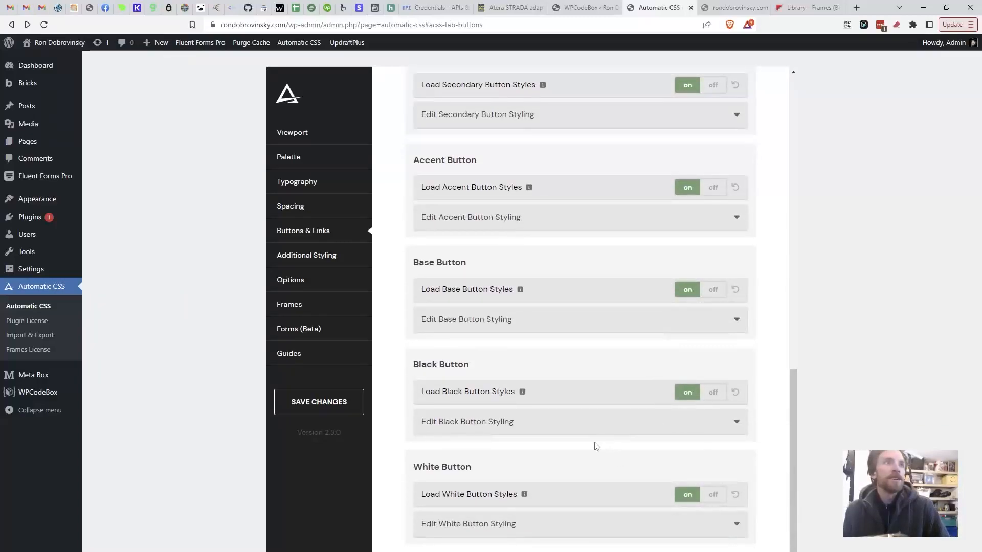
Step: Expand Button Border Styling under Button Defaults and examine the border width, outline border width and button radius
{"action": "scroll", "coordinate": [598, 443], "scroll_direction": "up", "scroll_amount": 6}
{"action": "scroll", "coordinate": [597, 455], "scroll_direction": "up", "scroll_amount": 8}
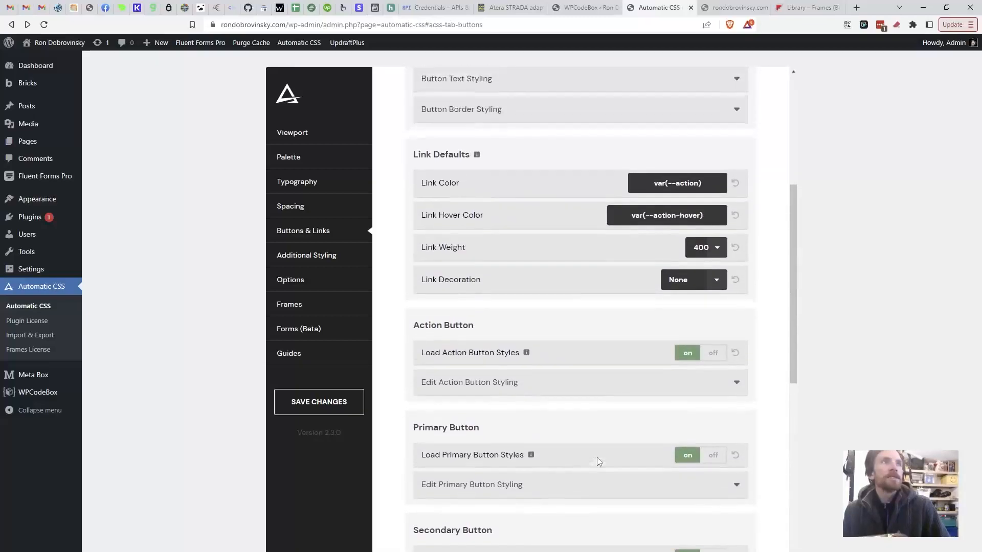
{"action": "left_click", "coordinate": [530, 307]}
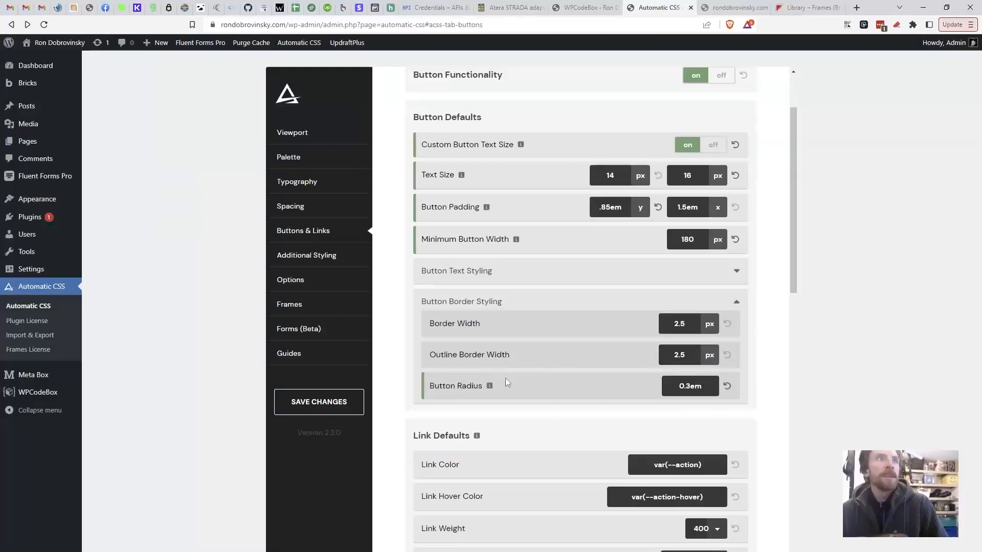
{"action": "scroll", "coordinate": [566, 326], "scroll_direction": "up", "scroll_amount": 2}
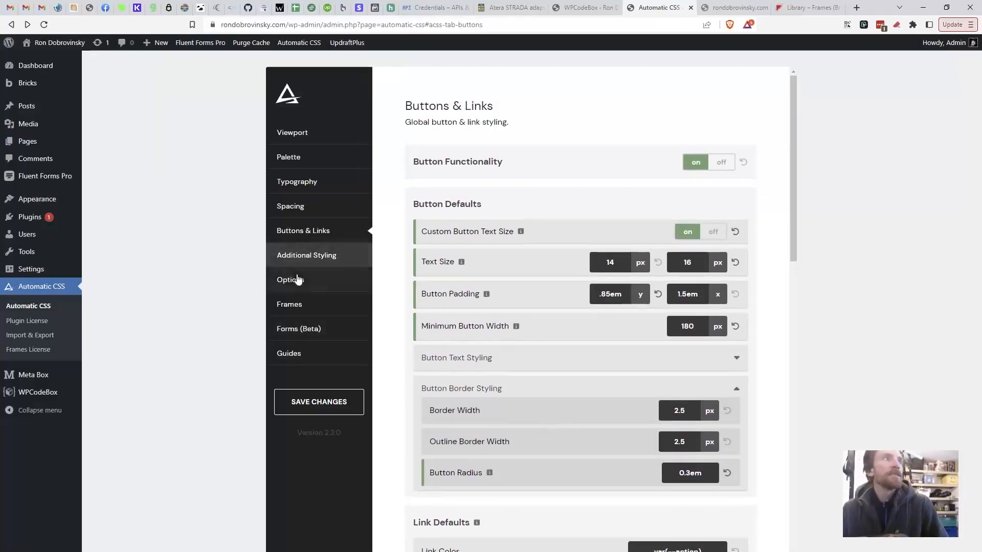
Step: Open the Additional Styling settings and examine the accessibility, header, sticky, box shadow, selection and radius options
{"action": "left_click", "coordinate": [313, 257]}
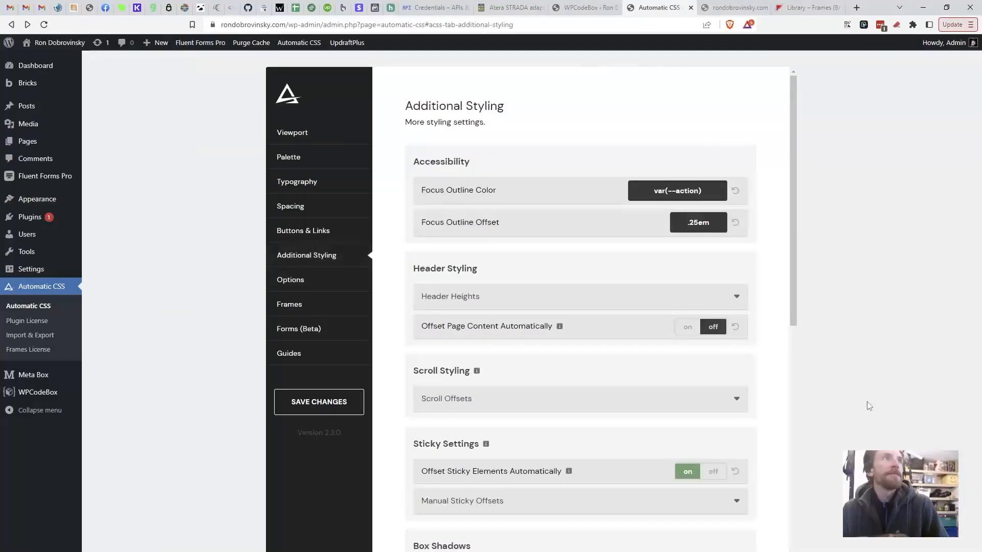
{"action": "scroll", "coordinate": [676, 488], "scroll_direction": "down", "scroll_amount": 6}
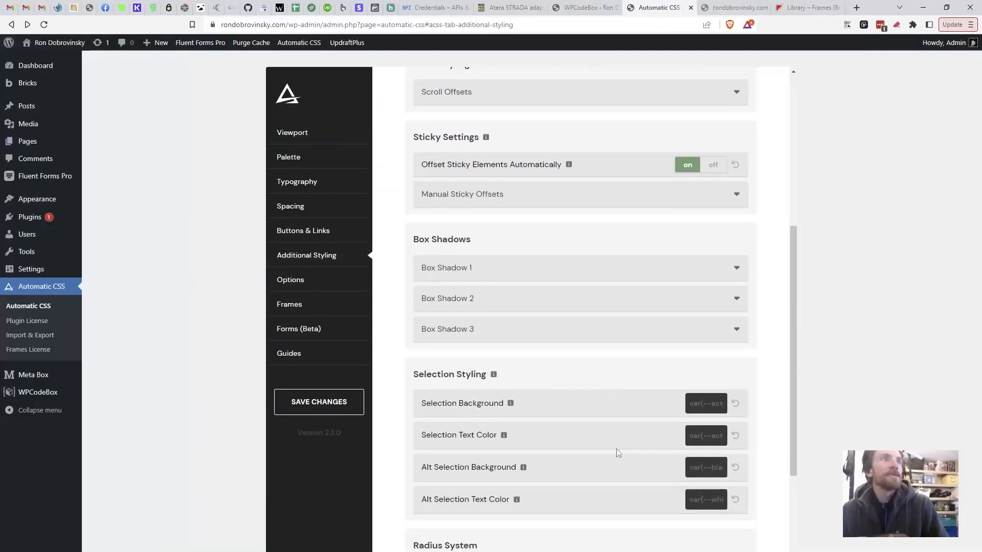
{"action": "scroll", "coordinate": [617, 442], "scroll_direction": "down", "scroll_amount": 2}
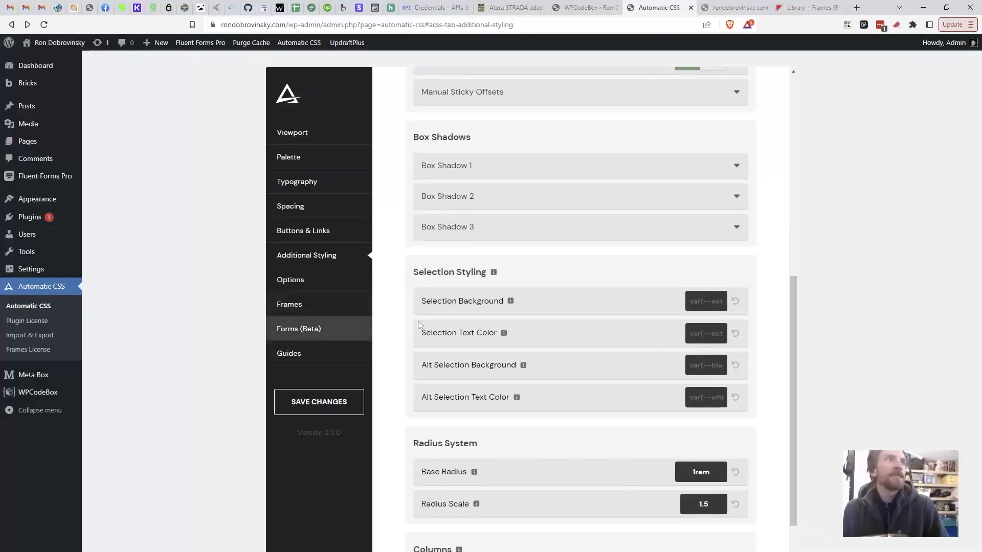
{"action": "scroll", "coordinate": [502, 379], "scroll_direction": "up", "scroll_amount": 8}
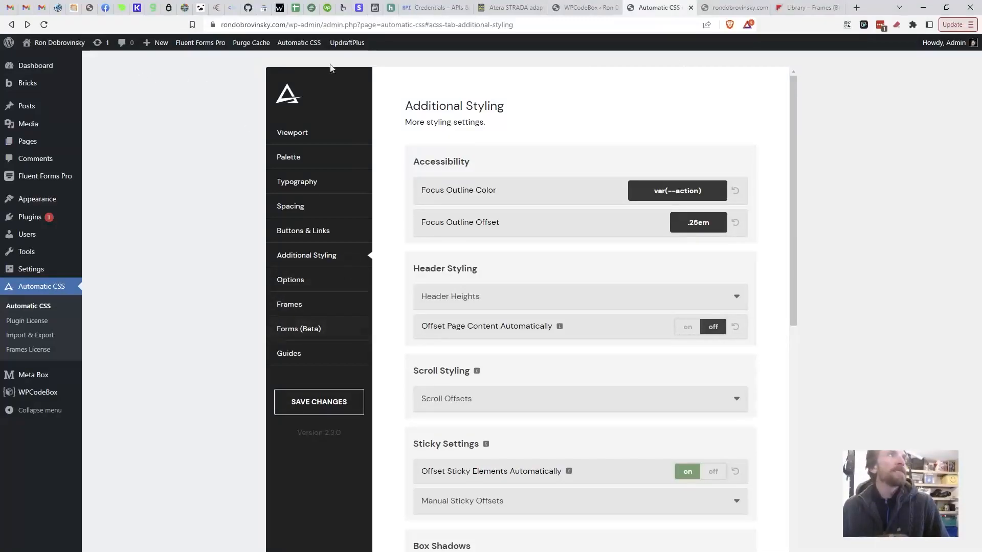
Step: Reload the live homepage and the Frames library, and check whether the homepage loads
{"action": "left_click", "coordinate": [747, 6]}
{"action": "key", "text": "F5"}
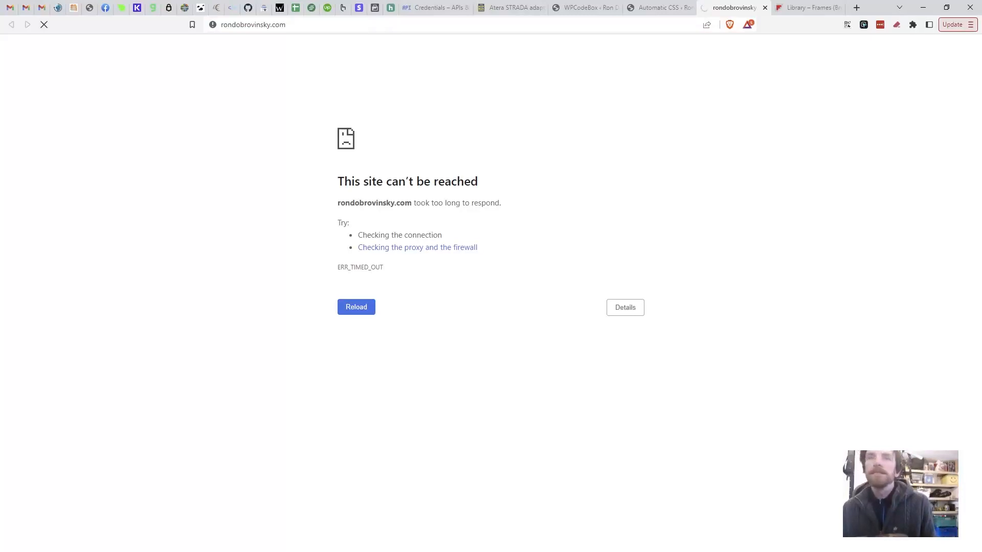
{"action": "left_click", "coordinate": [797, 8]}
{"action": "key", "text": "F5"}
{"action": "left_click", "coordinate": [737, 7]}
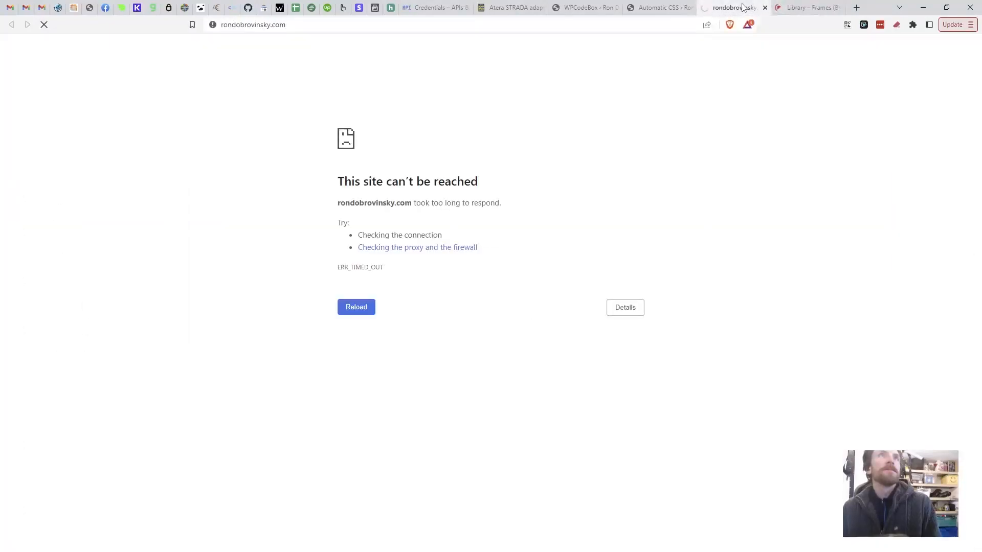
Step: Switch to the server terminal, run "service php7.4-fpm restart" from the command history, and minimise the terminal
{"action": "left_click", "coordinate": [661, 7]}
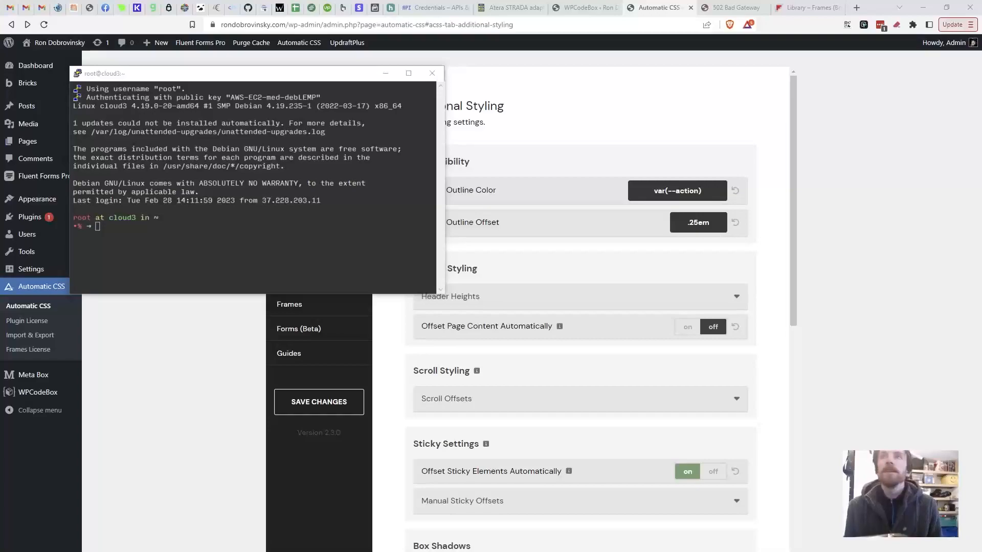
{"action": "right_click", "coordinate": [310, 205]}
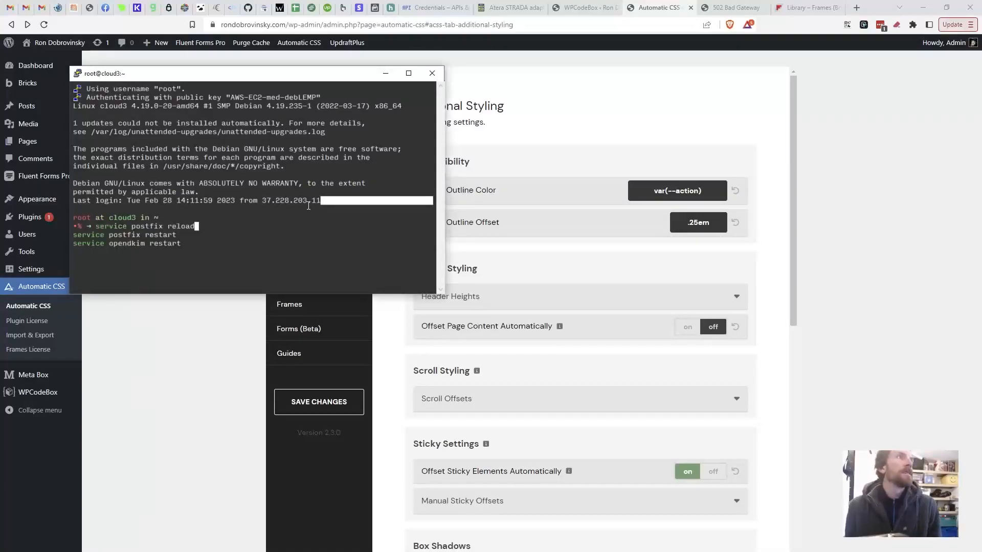
{"action": "key", "text": "Up"}
{"action": "key", "text": "Up"}
{"action": "key", "text": "Up"}
{"action": "key", "text": "Return"}
{"action": "left_click", "coordinate": [390, 27]}
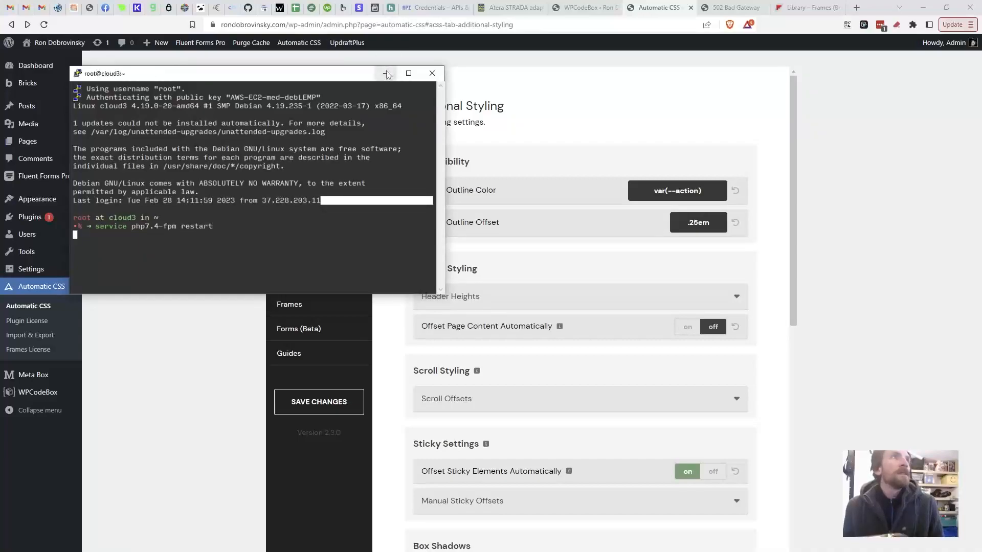
Step: Visit the site's front end from the WordPress admin and look over the homepage down to Recent Posts
{"action": "left_click", "coordinate": [739, 6]}
{"action": "left_click", "coordinate": [659, 7]}
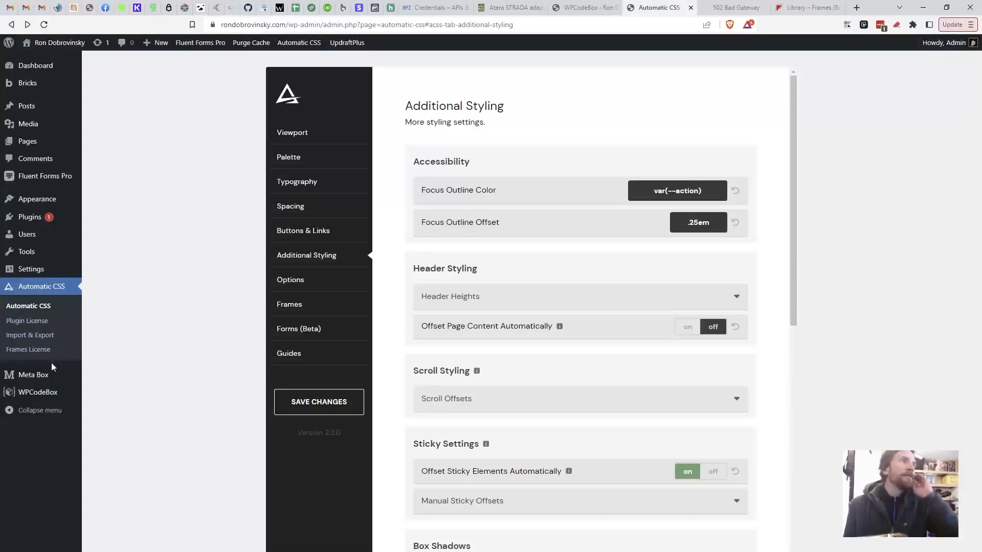
{"action": "mouse_move", "coordinate": [47, 43]}
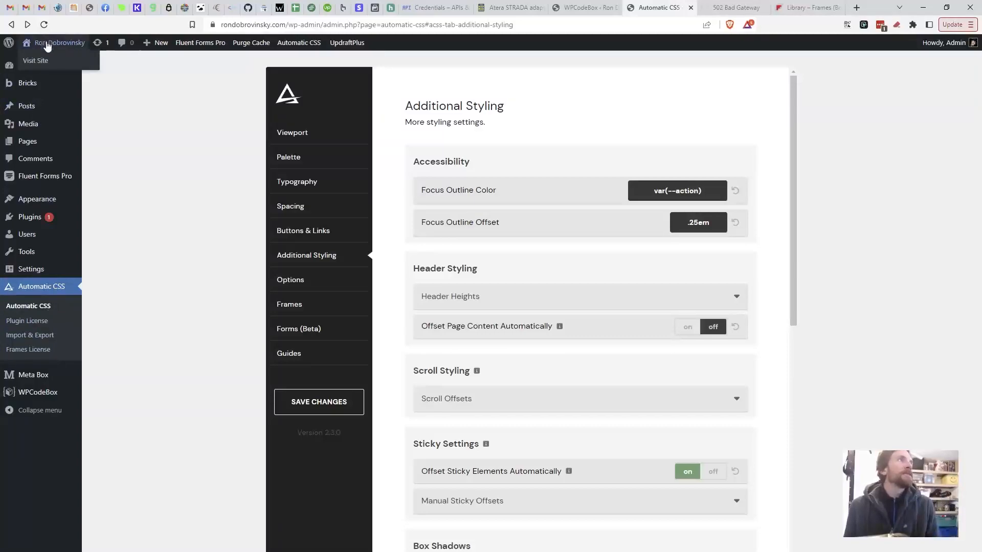
{"action": "left_click", "coordinate": [46, 62]}
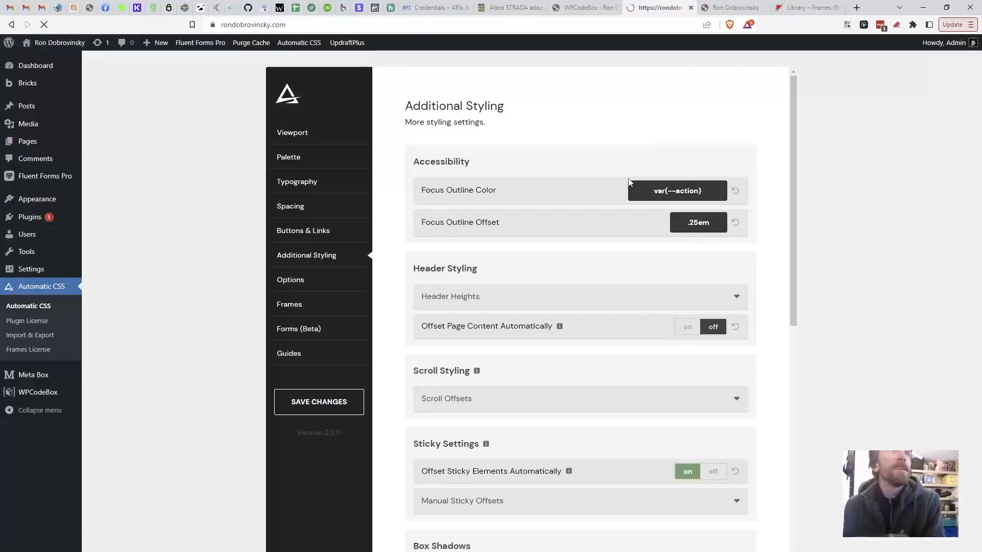
{"action": "scroll", "coordinate": [790, 355], "scroll_direction": "down", "scroll_amount": 10}
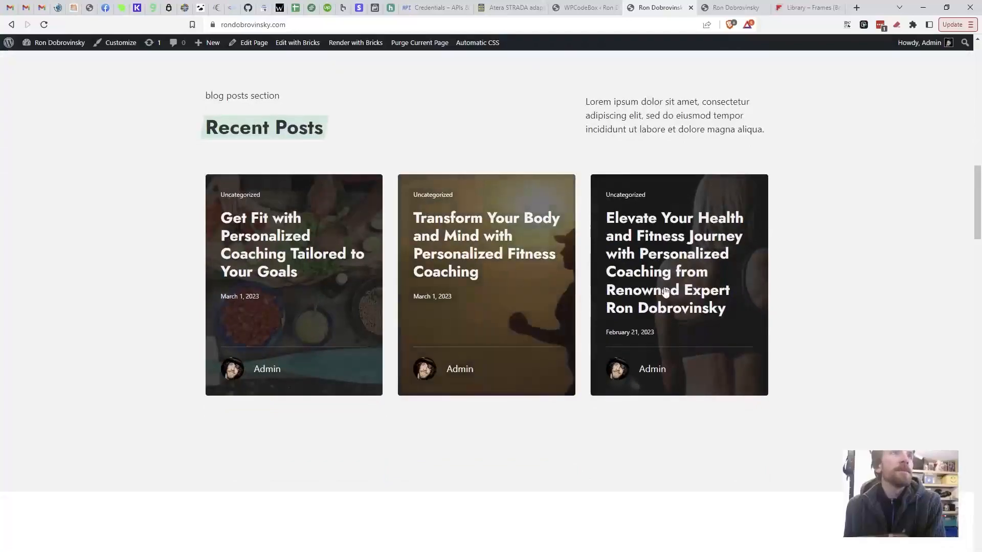
{"action": "scroll", "coordinate": [523, 217], "scroll_direction": "up", "scroll_amount": 15}
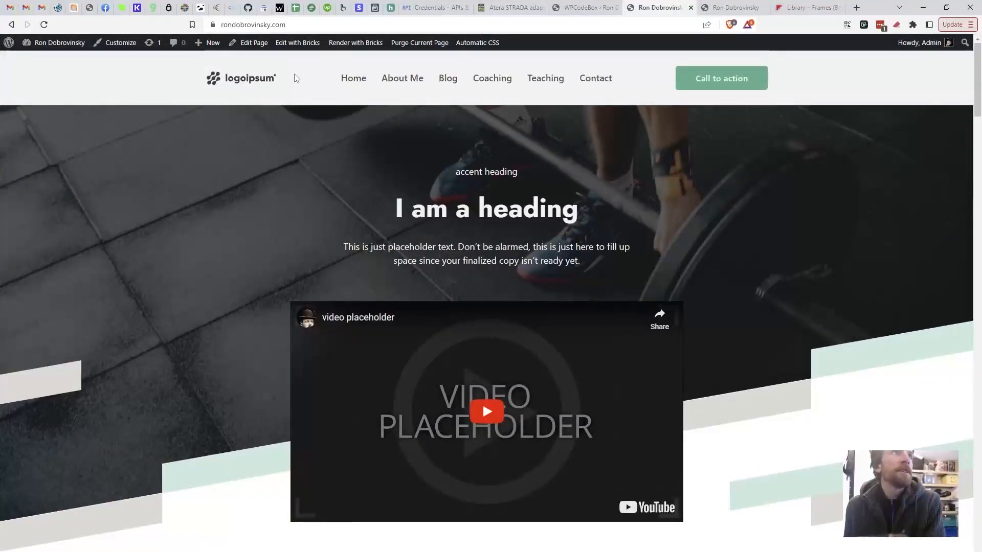
Step: Open the homepage in the Bricks builder and look through its hero, introduction, blog posts and services sections
{"action": "left_click", "coordinate": [299, 46]}
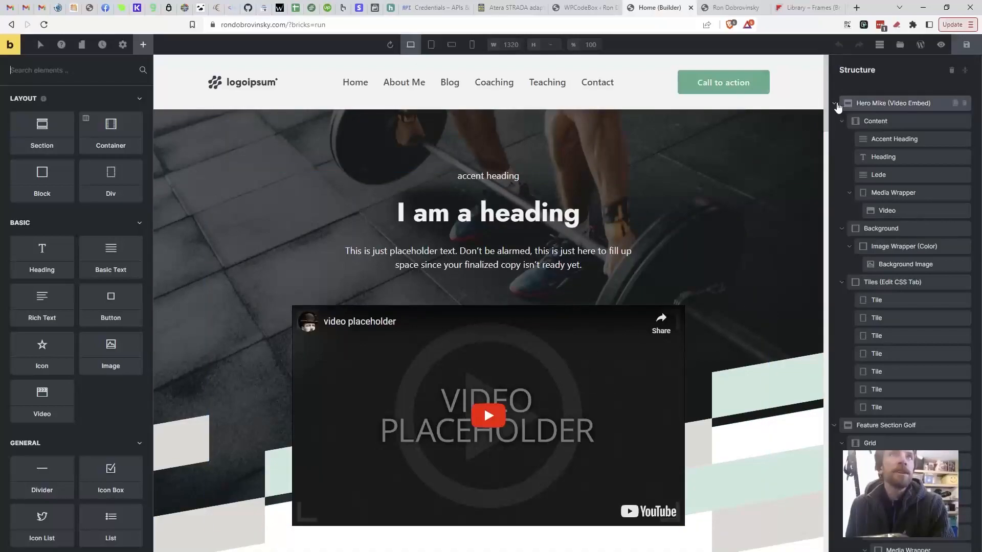
{"action": "scroll", "coordinate": [554, 291], "scroll_direction": "down", "scroll_amount": 7}
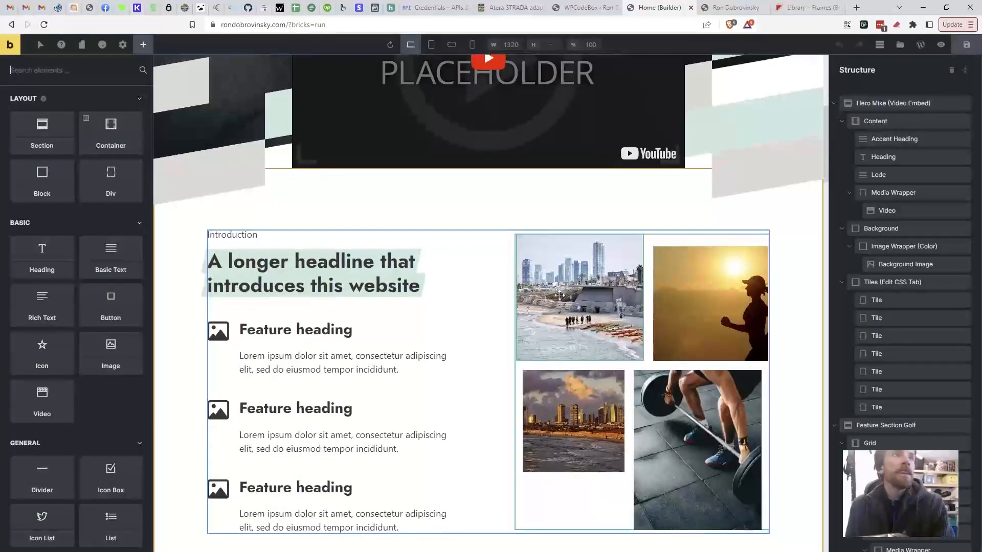
{"action": "scroll", "coordinate": [414, 313], "scroll_direction": "down", "scroll_amount": 6}
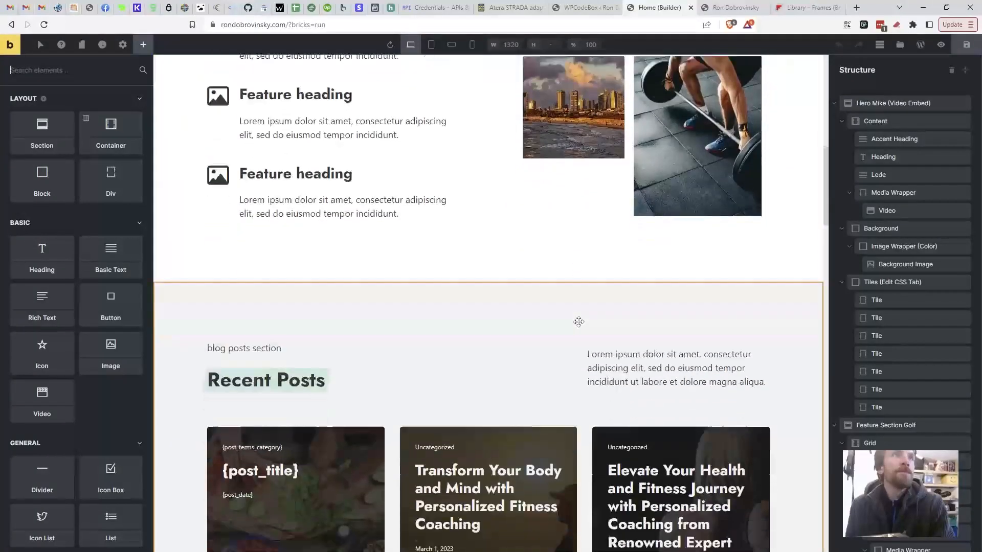
{"action": "scroll", "coordinate": [578, 321], "scroll_direction": "down", "scroll_amount": 7}
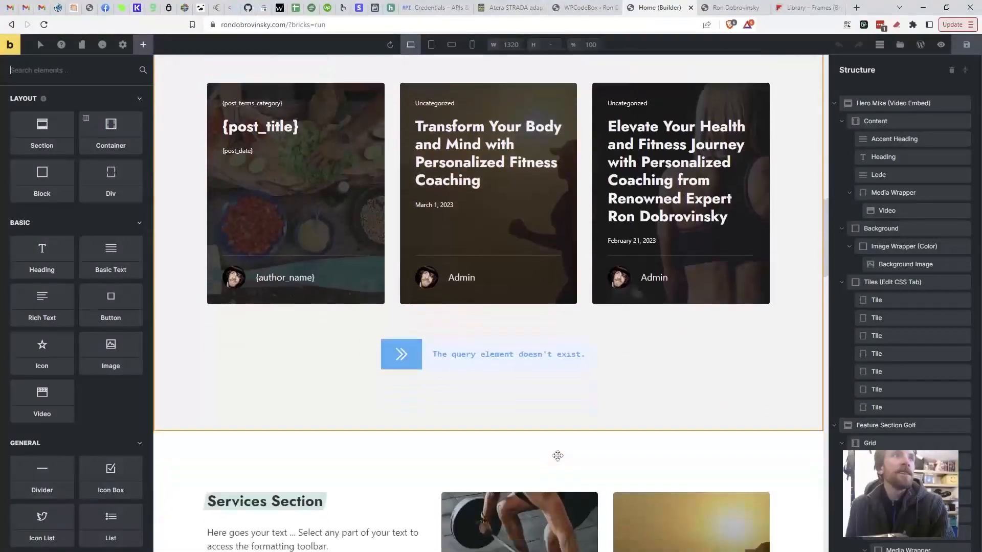
{"action": "scroll", "coordinate": [557, 455], "scroll_direction": "down", "scroll_amount": 6}
Step: Append "Add more text" to the Services Section heading, inside its mark tags
{"action": "left_click", "coordinate": [276, 195]}
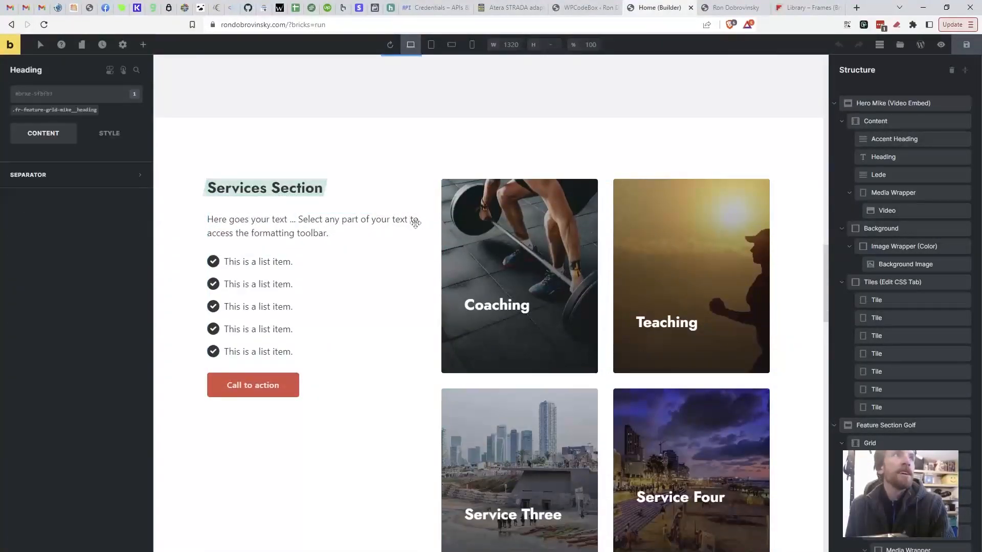
{"action": "left_click", "coordinate": [275, 191]}
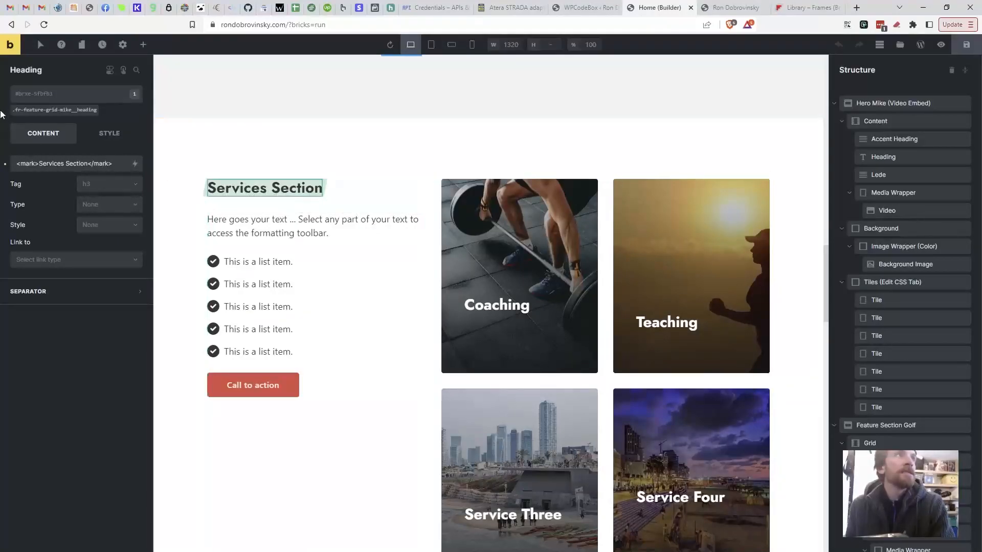
{"action": "left_click", "coordinate": [91, 163]}
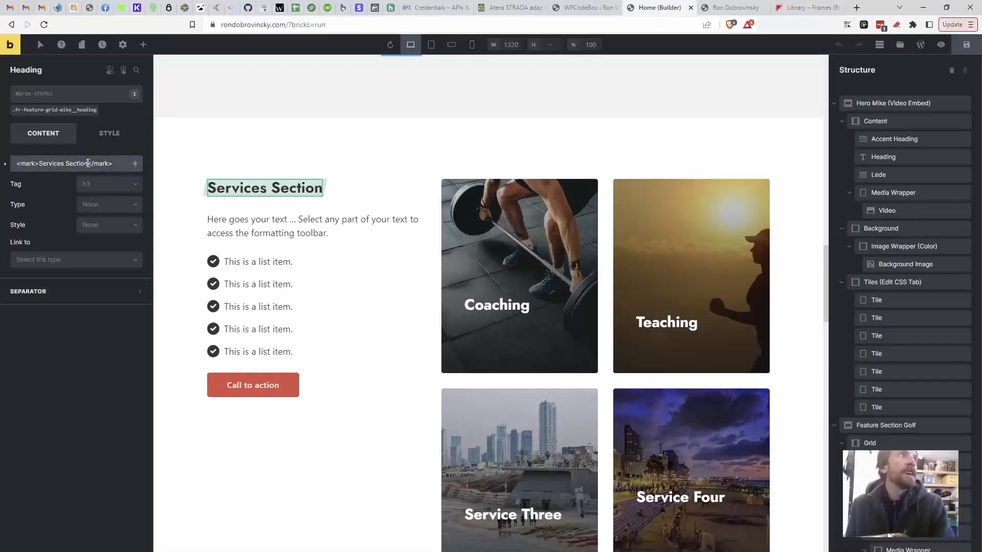
{"action": "type", "text": "Add more te"}
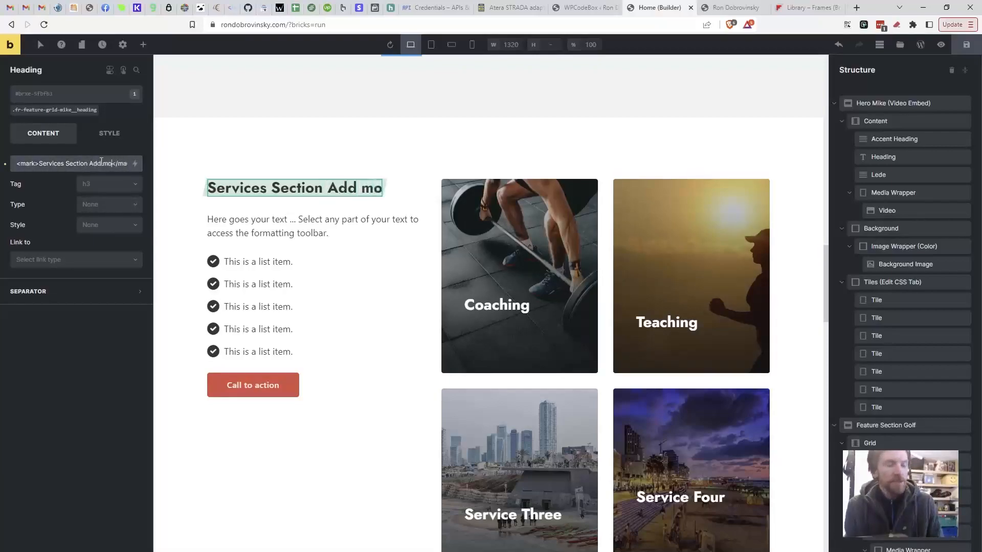
{"action": "type", "text": "xt"}
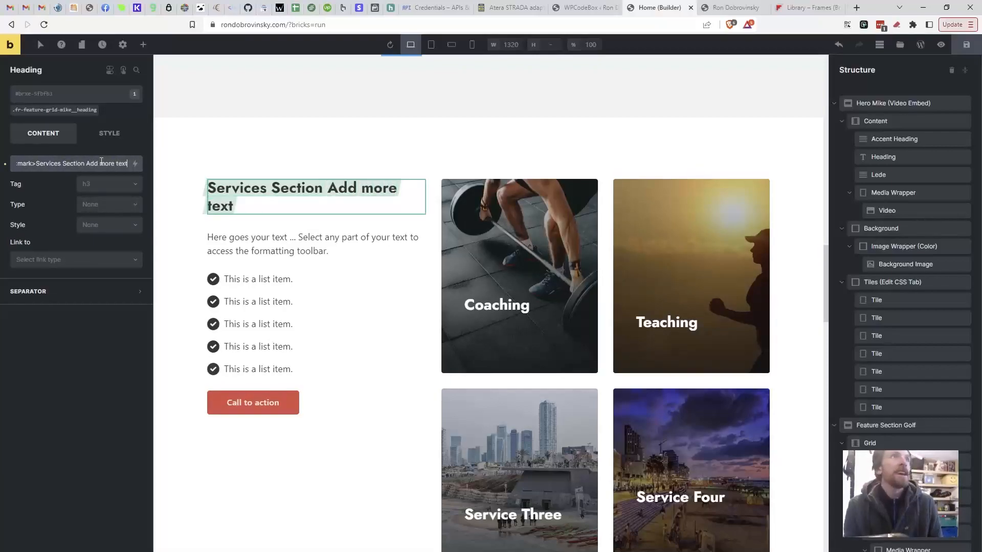
Step: Remove the appended words so the heading reads "Services Section" within its mark tags
{"action": "key", "text": "BackSpace"}
{"action": "key", "text": "BackSpace"}
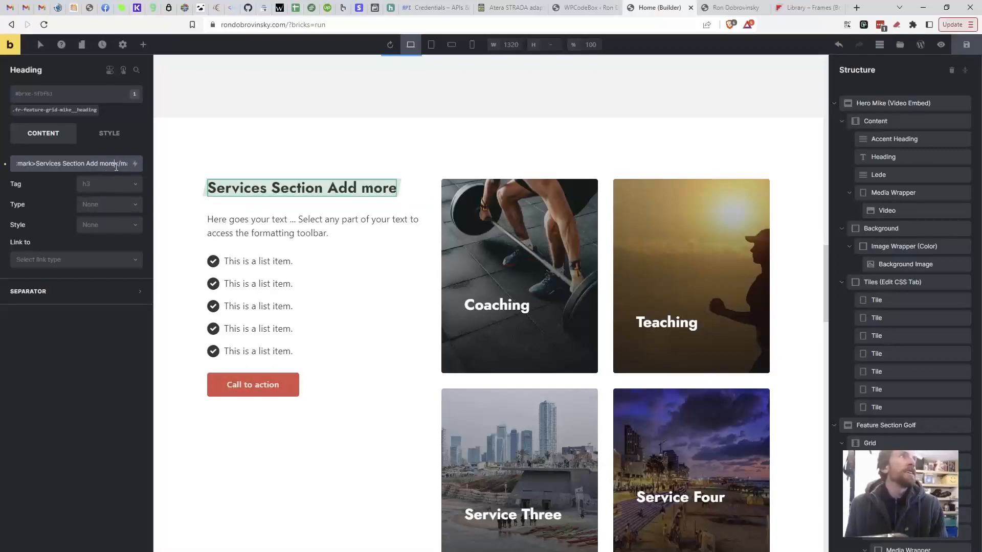
{"action": "key", "text": "BackSpace"}
{"action": "key", "text": "BackSpace"}
{"action": "key", "text": "BackSpace"}
{"action": "key", "text": "BackSpace"}
{"action": "key", "text": "BackSpace"}
{"action": "key", "text": "BackSpace"}
{"action": "key", "text": "BackSpace"}
{"action": "key", "text": "BackSpace"}
{"action": "key", "text": "BackSpace"}
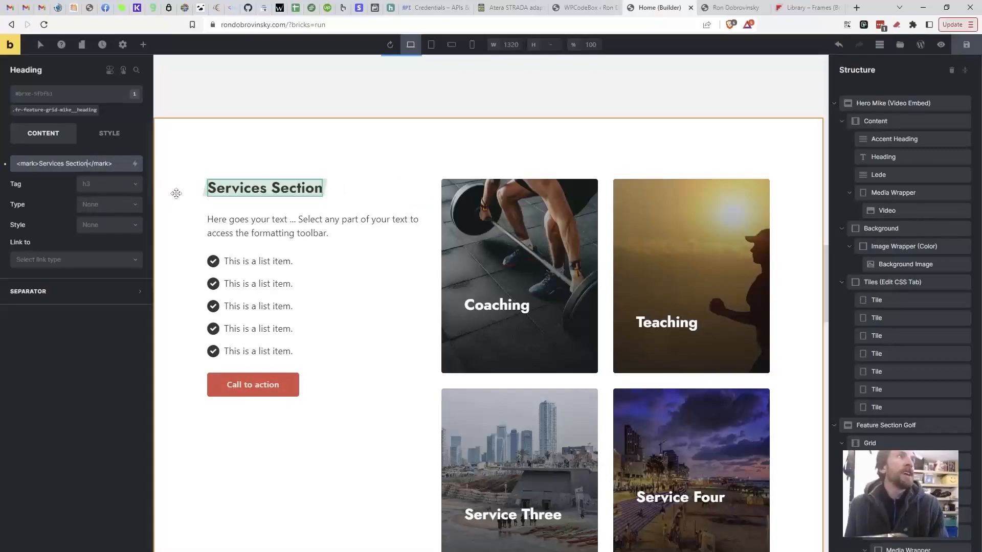
Step: Inspect the content settings of the Services Section checklist and its second list item's text
{"action": "scroll", "coordinate": [276, 246], "scroll_direction": "down", "scroll_amount": 1}
{"action": "left_click", "coordinate": [275, 248]}
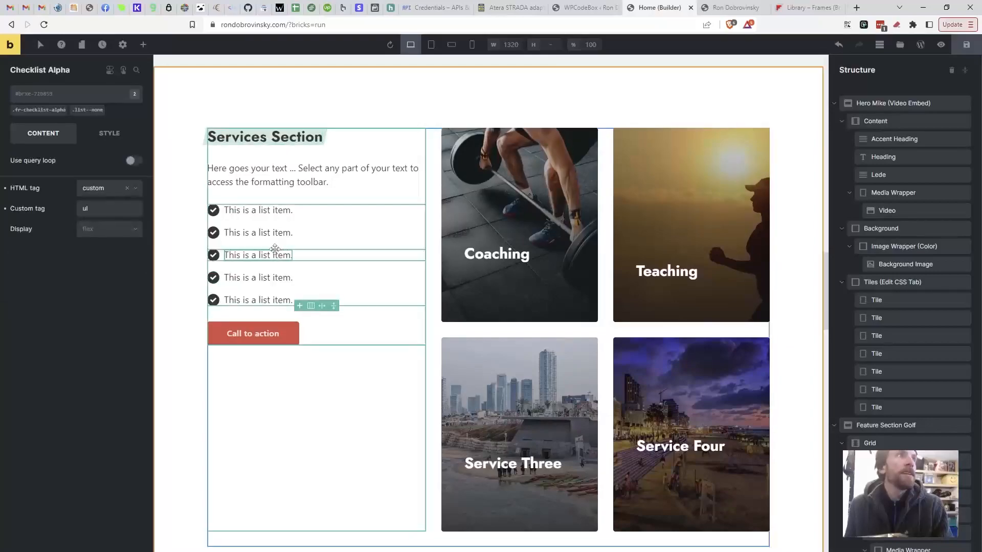
{"action": "left_click", "coordinate": [252, 234]}
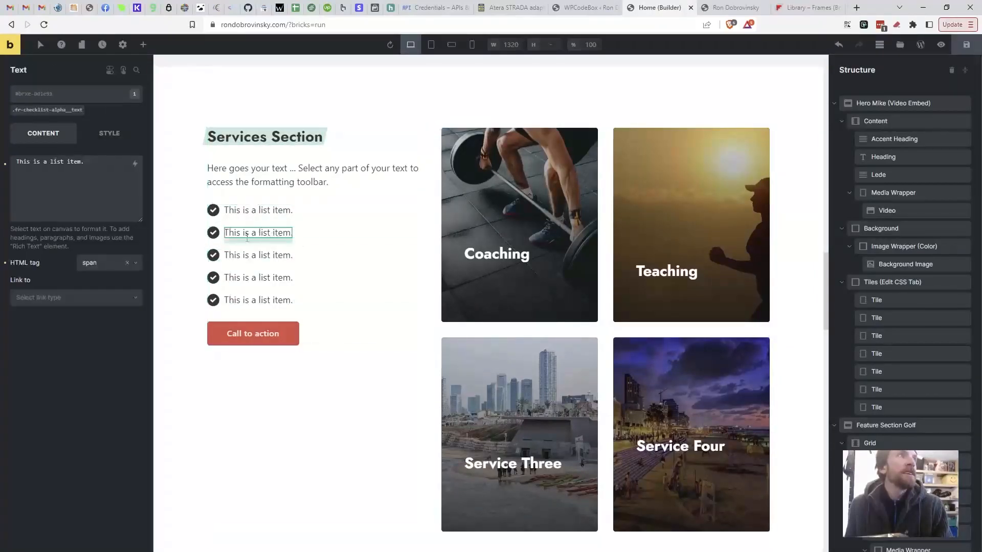
Step: Change the icon of the introduction section's first feature card to the Fontawesome Regular moon
{"action": "left_click", "coordinate": [213, 233]}
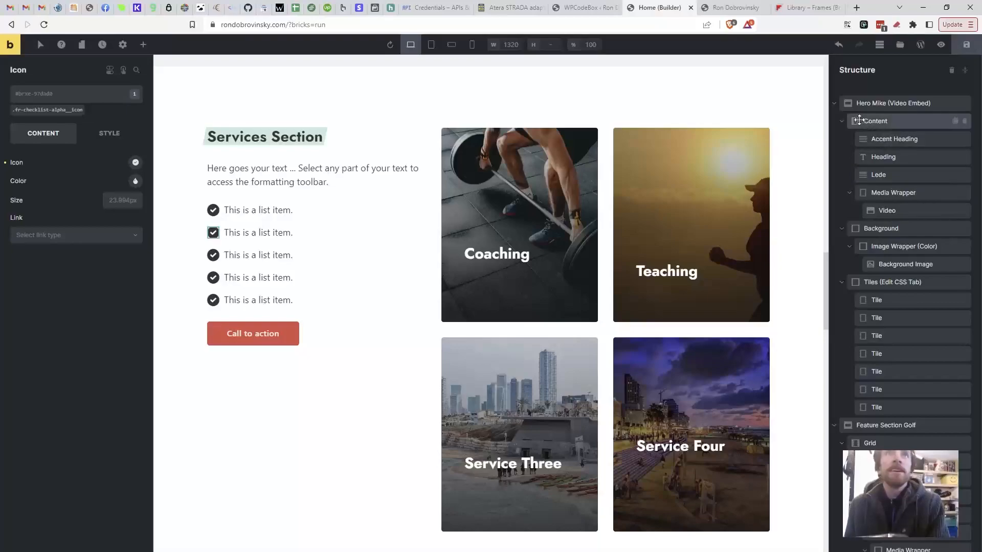
{"action": "left_click", "coordinate": [834, 103]}
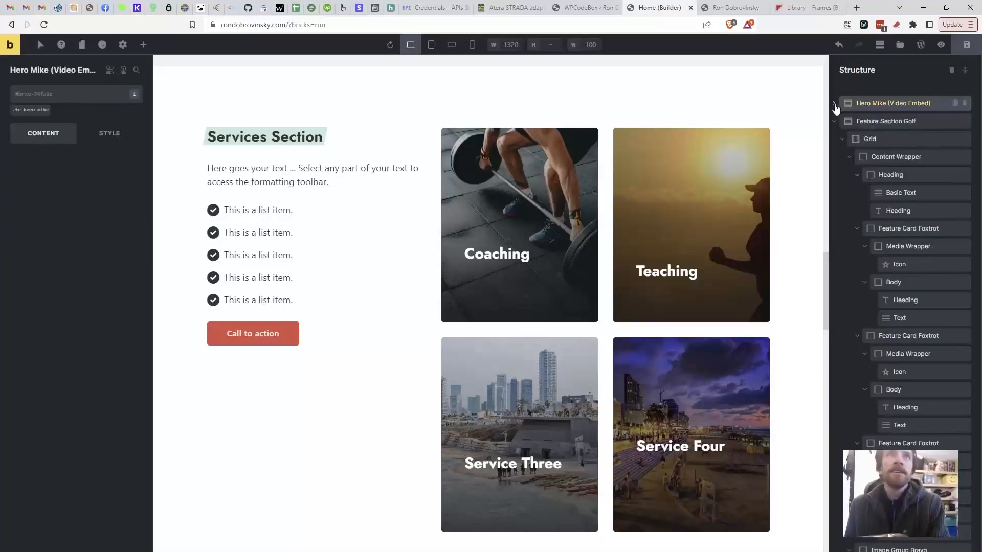
{"action": "scroll", "coordinate": [418, 417], "scroll_direction": "down", "scroll_amount": 5}
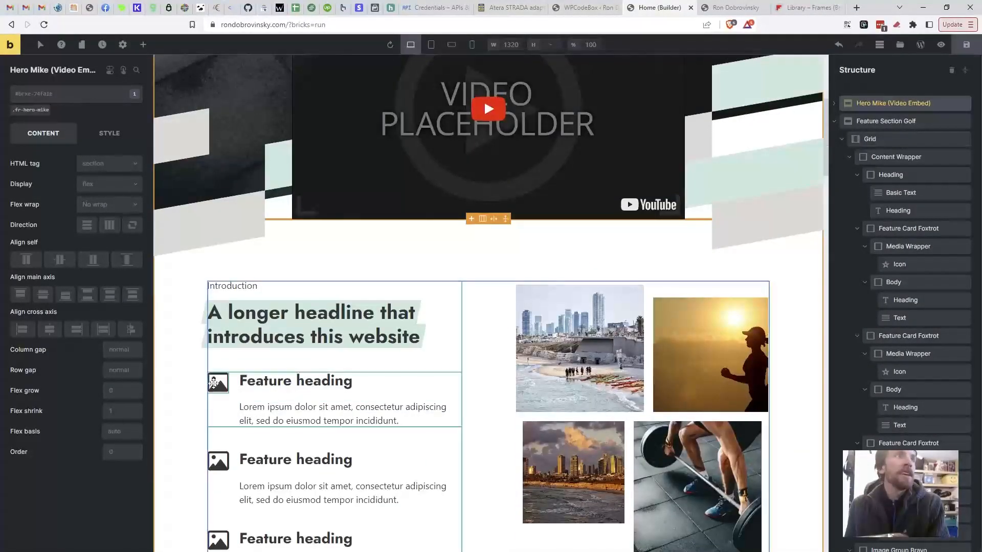
{"action": "left_click", "coordinate": [218, 382]}
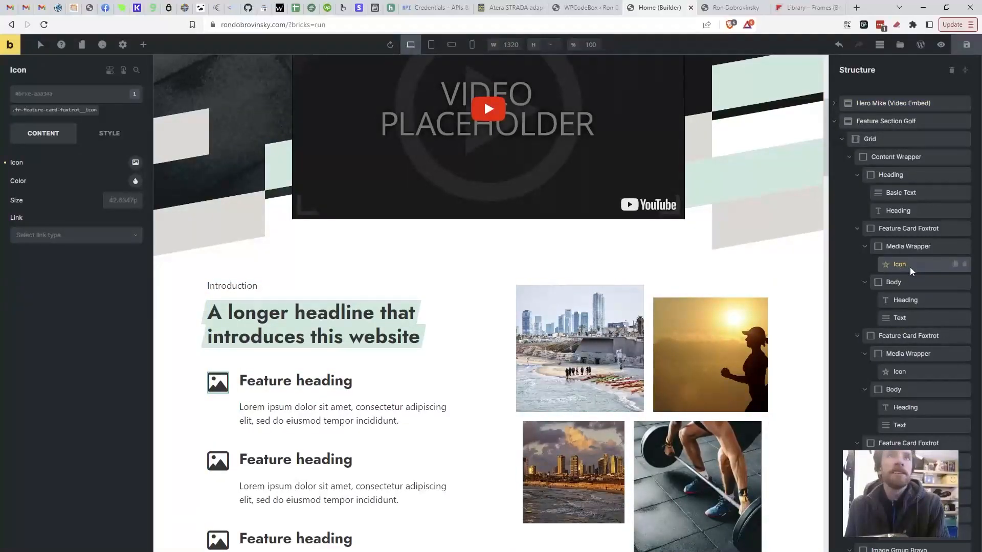
{"action": "scroll", "coordinate": [312, 167], "scroll_direction": "down", "scroll_amount": 5}
{"action": "left_click", "coordinate": [135, 162]}
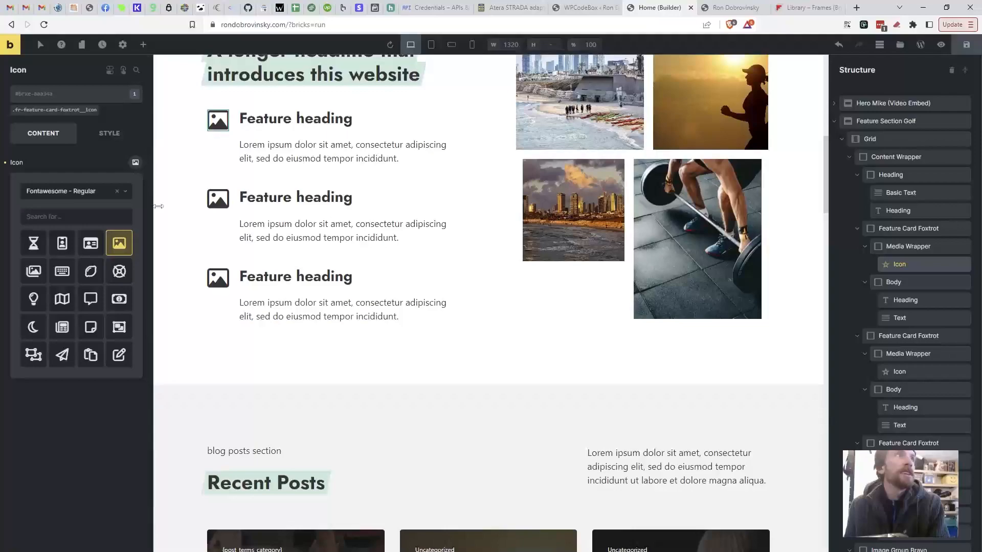
{"action": "left_click", "coordinate": [33, 327]}
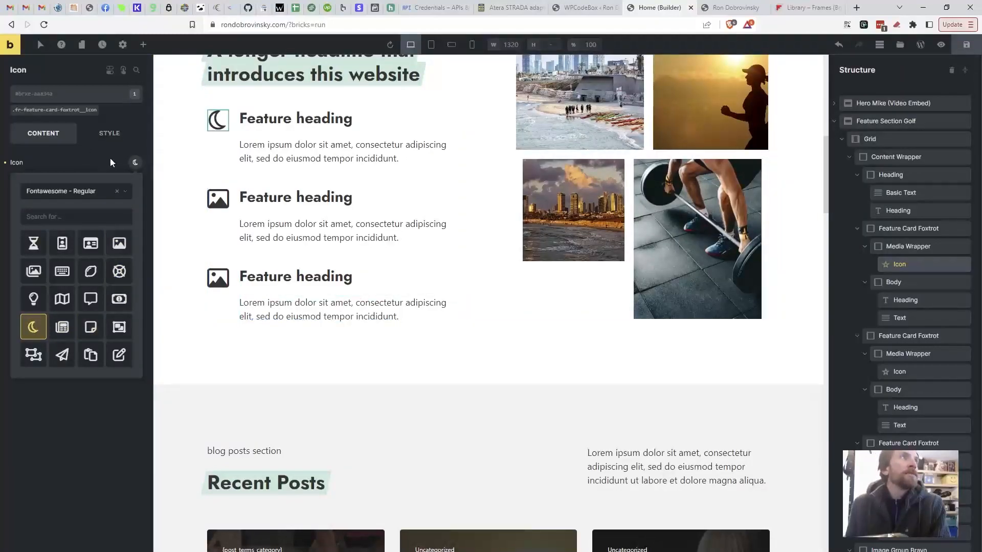
{"action": "left_click", "coordinate": [135, 162]}
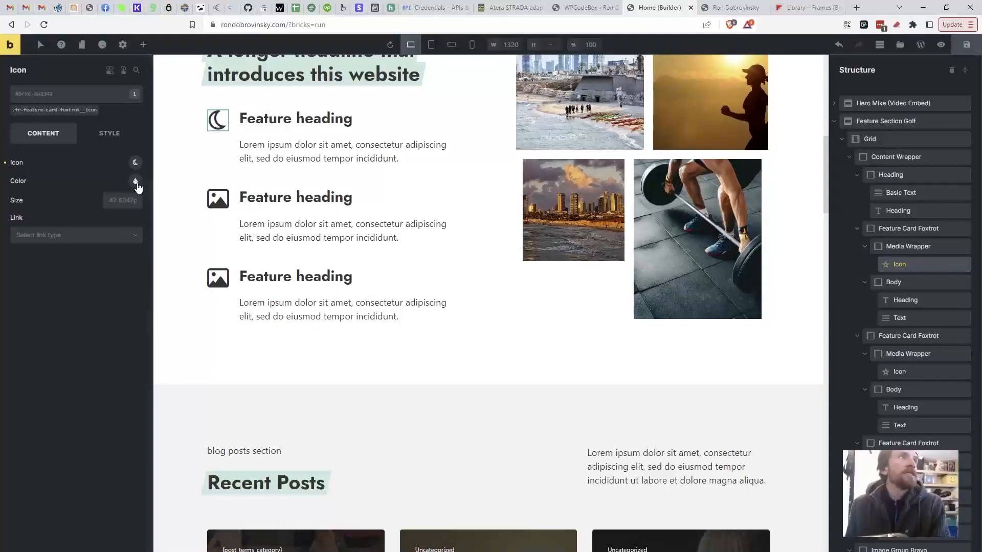
Step: Browse the ACSS Action, Primary and Secondary color palettes available for the moon icon without applying a color
{"action": "left_click", "coordinate": [134, 181]}
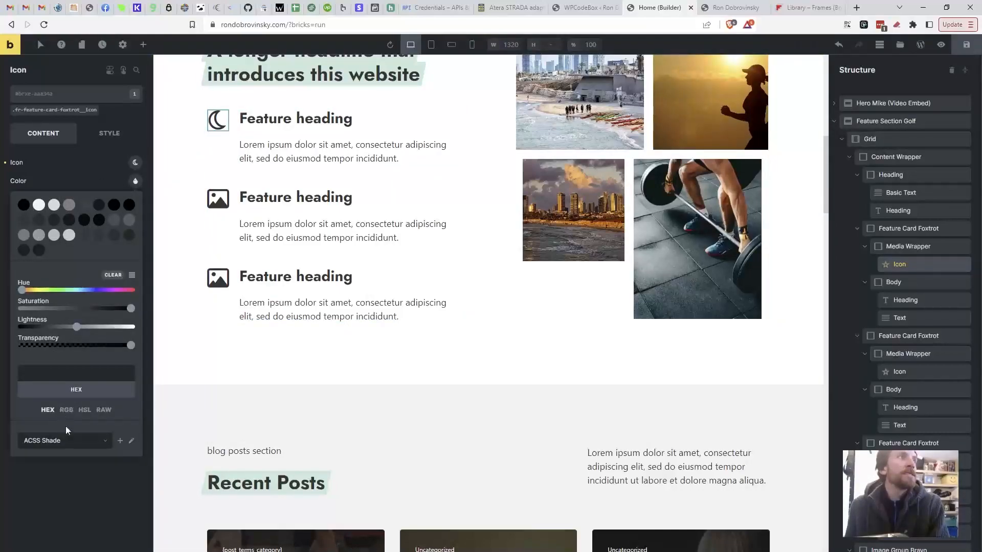
{"action": "left_click", "coordinate": [65, 441]}
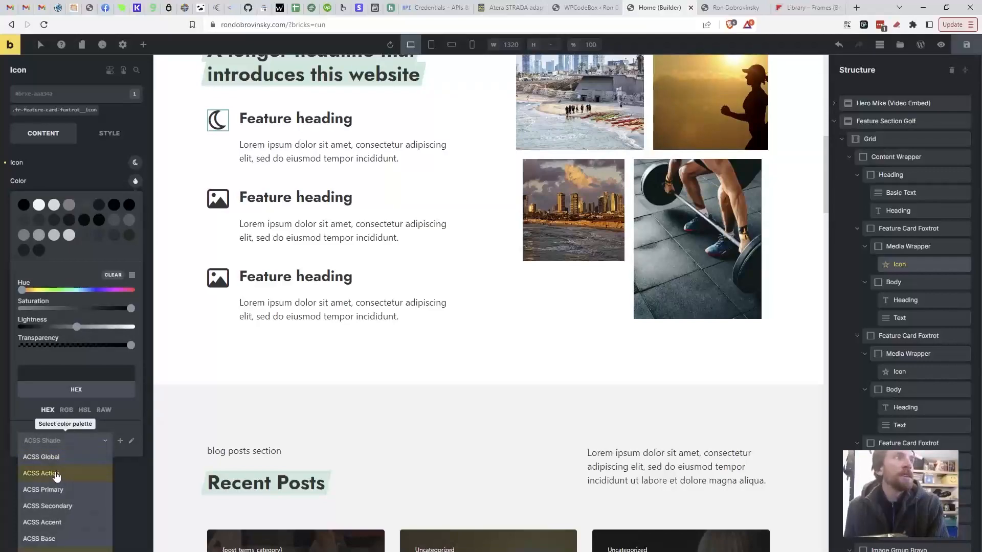
{"action": "left_click", "coordinate": [70, 479]}
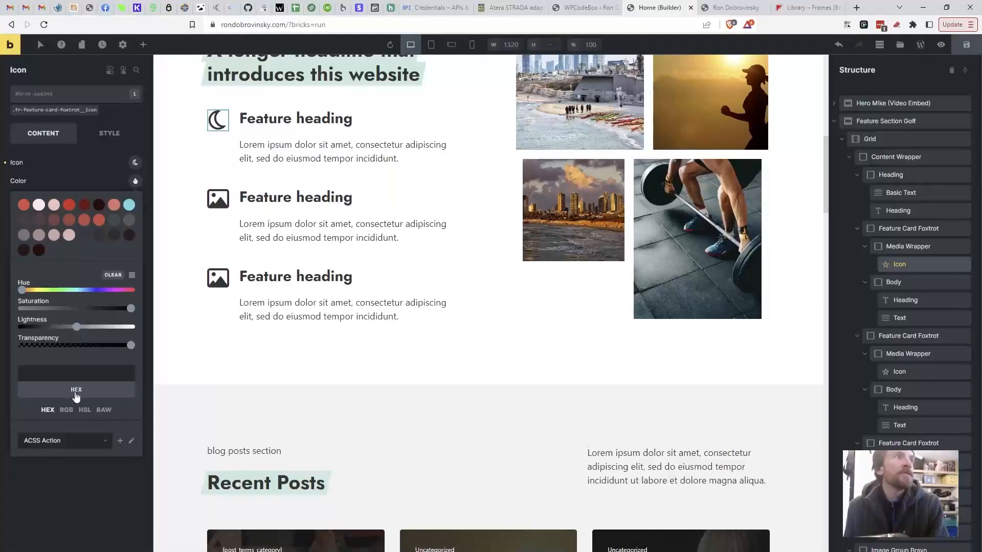
{"action": "left_click", "coordinate": [75, 445]}
{"action": "left_click", "coordinate": [71, 490]}
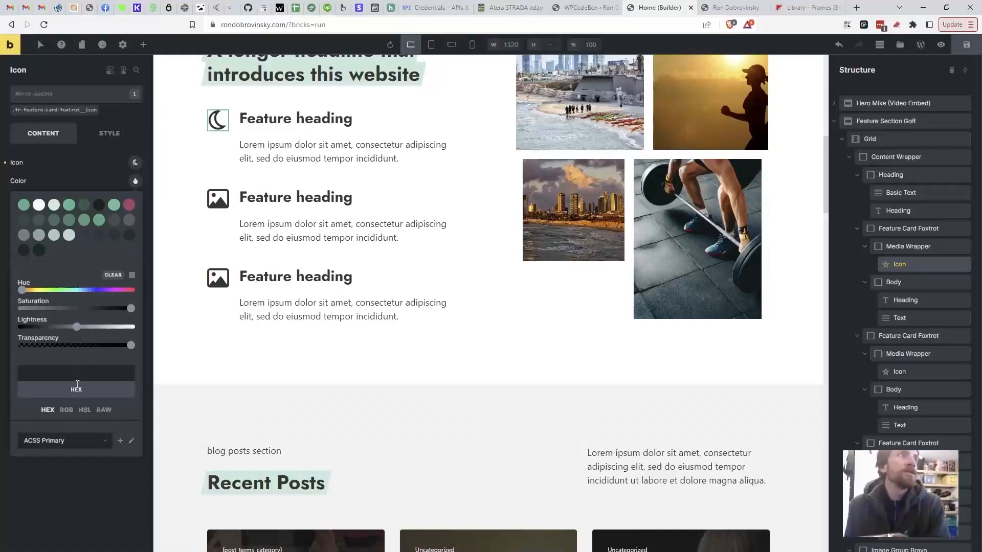
{"action": "left_click", "coordinate": [76, 445]}
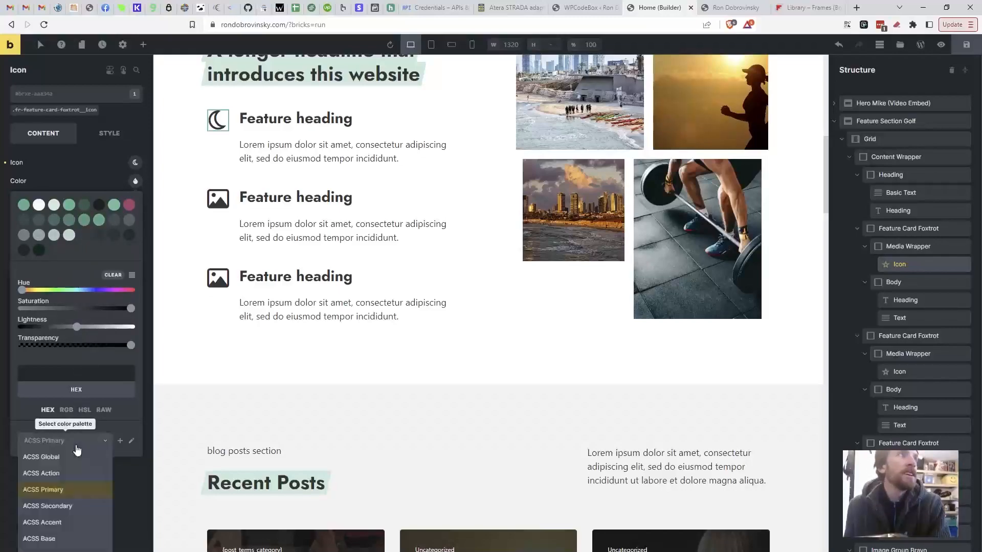
{"action": "left_click", "coordinate": [72, 506]}
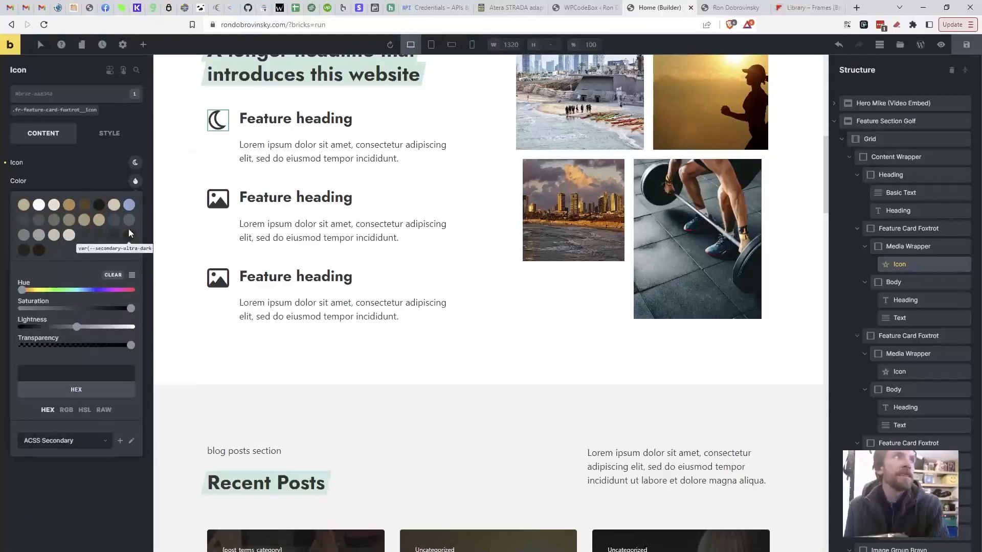
{"action": "left_click", "coordinate": [135, 183]}
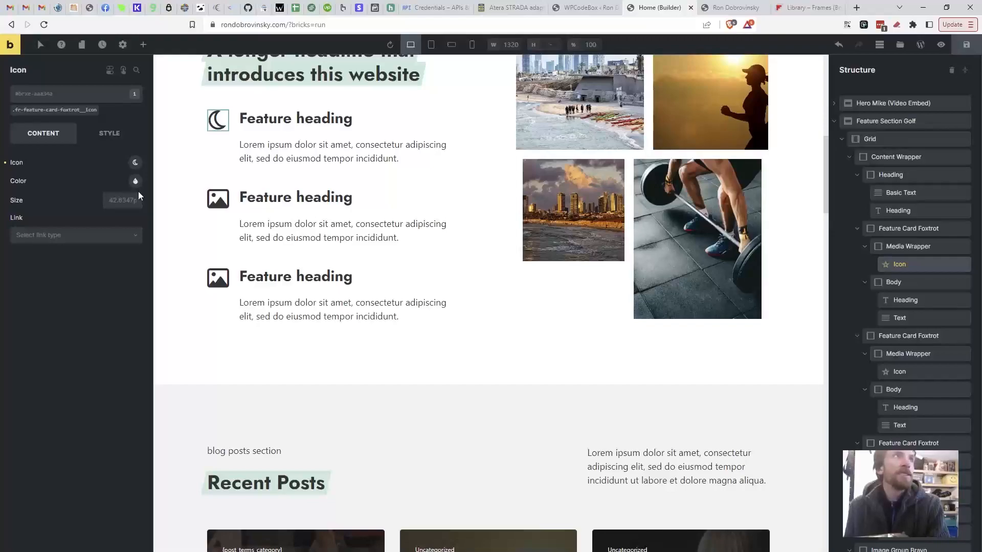
{"action": "left_click", "coordinate": [135, 182]}
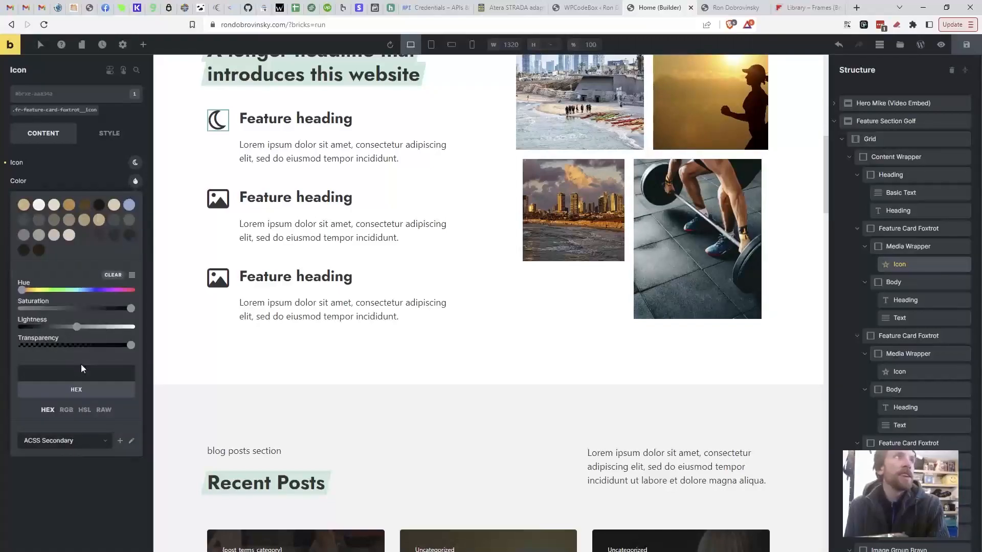
{"action": "left_click", "coordinate": [77, 452]}
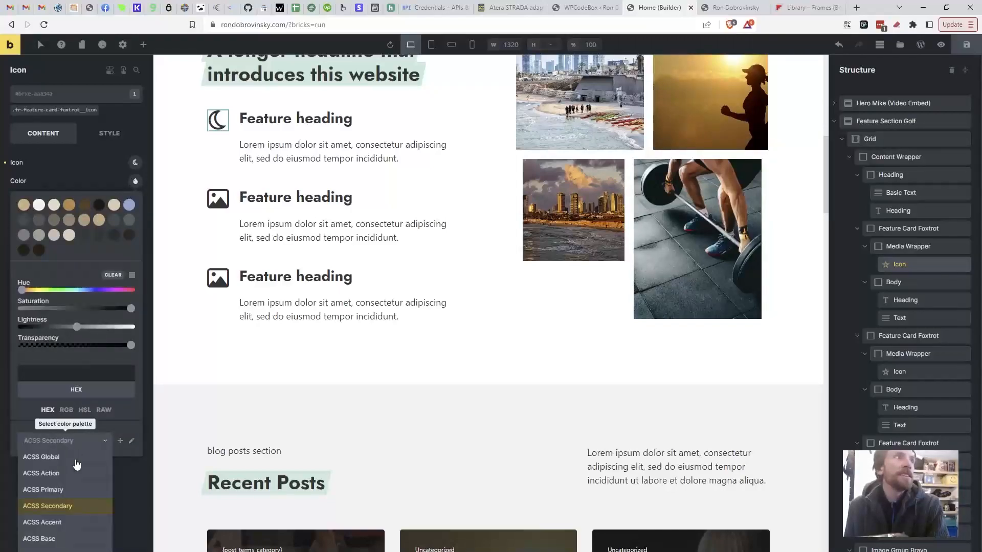
{"action": "left_click", "coordinate": [135, 182]}
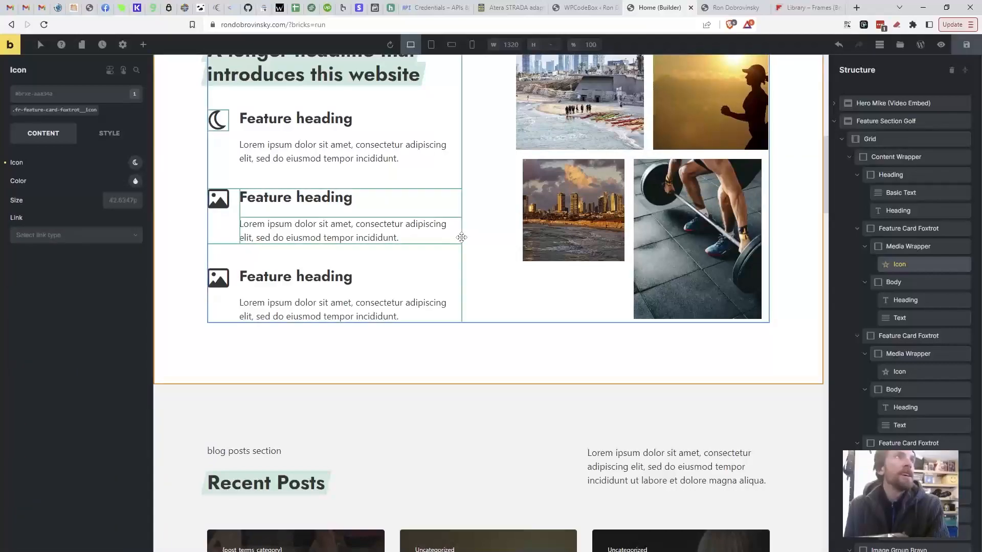
Step: Look through the media library choices for the introduction section's sunset skyline image, and close the library without replacing the image
{"action": "left_click", "coordinate": [319, 157]}
{"action": "left_click", "coordinate": [574, 185]}
{"action": "left_click", "coordinate": [90, 182]}
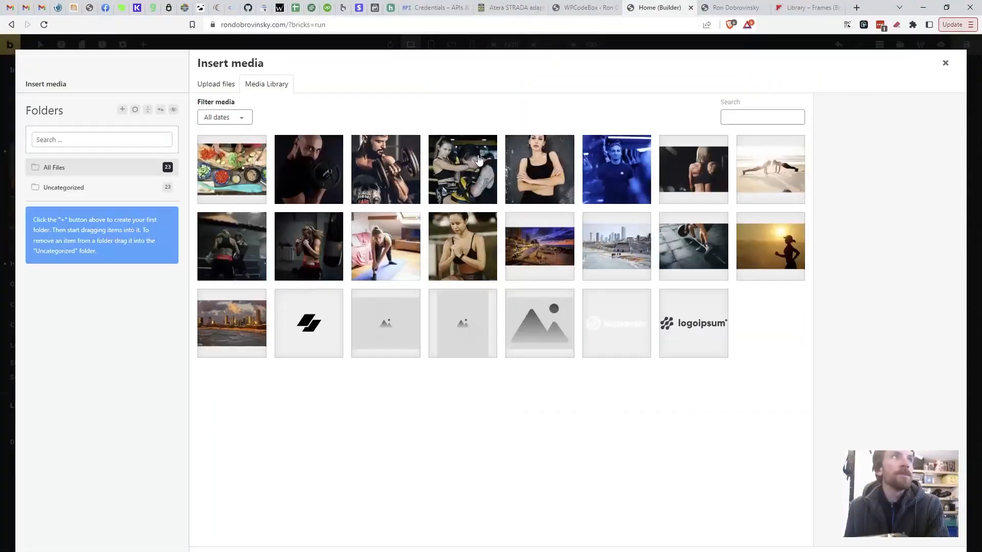
{"action": "left_click", "coordinate": [943, 63]}
Step: Collapse Feature Section Golf, Article Section India, Feature Section Mike, Section and CTA Section Echo in the page structure
{"action": "scroll", "coordinate": [639, 422], "scroll_direction": "down", "scroll_amount": 6}
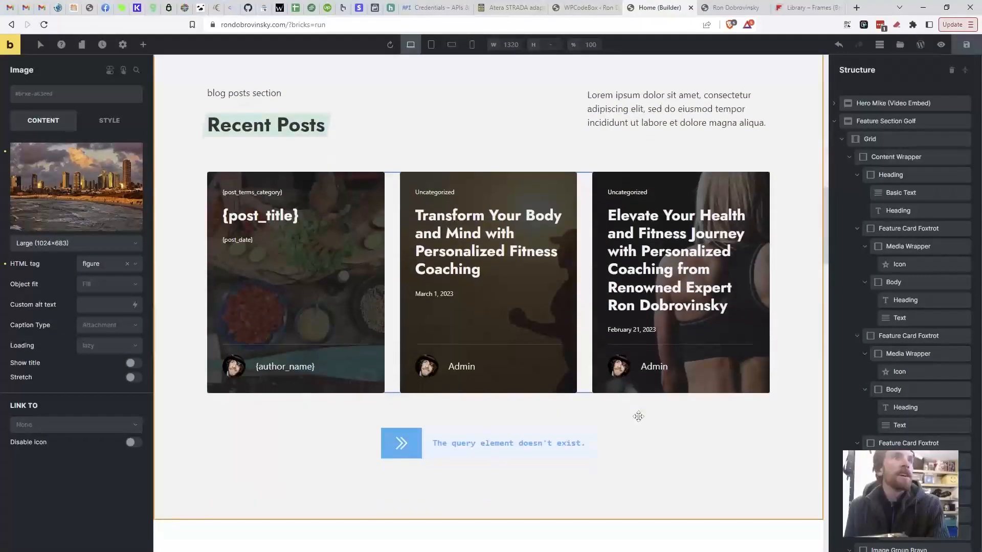
{"action": "scroll", "coordinate": [639, 422], "scroll_direction": "down", "scroll_amount": 4}
{"action": "scroll", "coordinate": [639, 421], "scroll_direction": "up", "scroll_amount": 2}
{"action": "scroll", "coordinate": [640, 418], "scroll_direction": "down", "scroll_amount": 10}
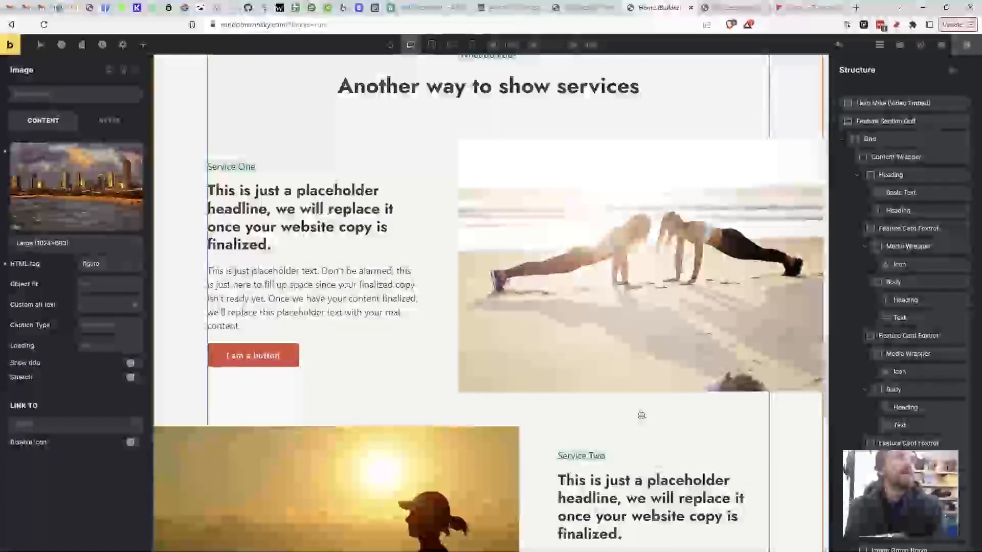
{"action": "scroll", "coordinate": [641, 415], "scroll_direction": "down", "scroll_amount": 4}
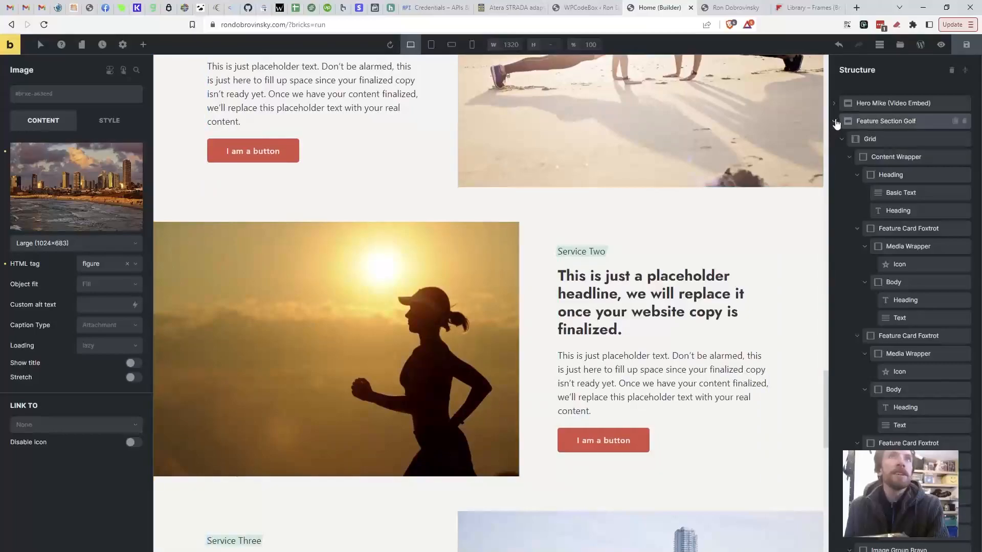
{"action": "left_click", "coordinate": [864, 120]}
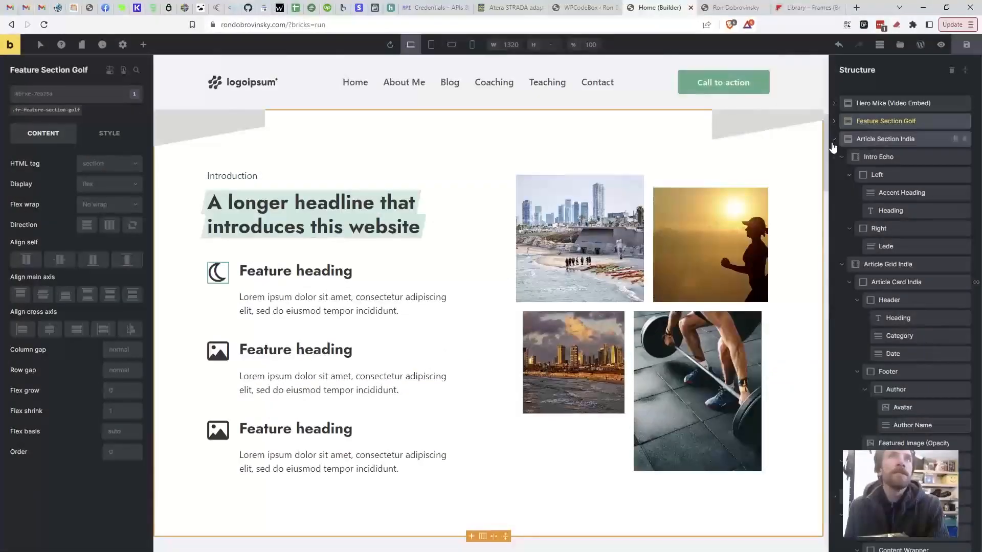
{"action": "left_click", "coordinate": [885, 139]}
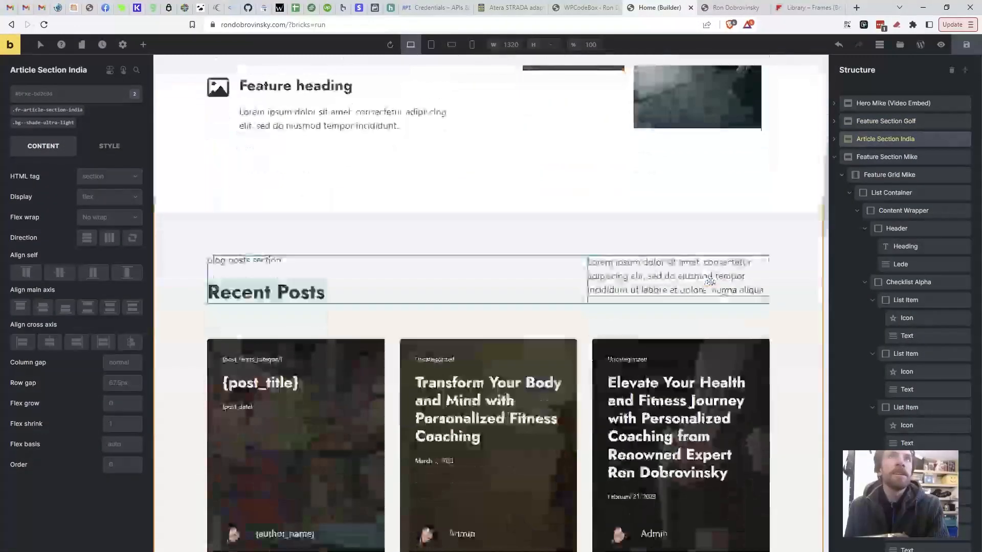
{"action": "left_click", "coordinate": [838, 157]}
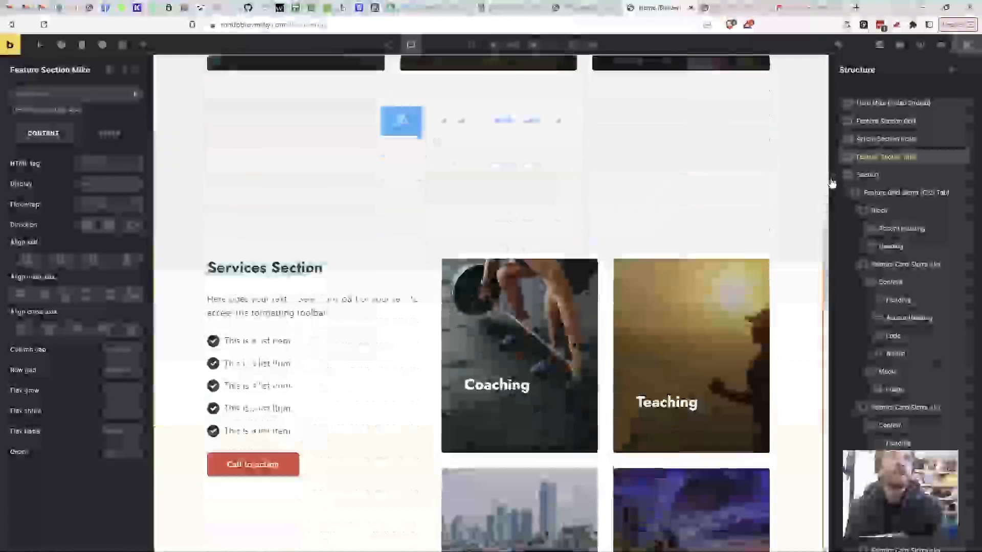
{"action": "left_click", "coordinate": [832, 176]}
{"action": "left_click", "coordinate": [835, 191]}
{"action": "scroll", "coordinate": [694, 302], "scroll_direction": "down", "scroll_amount": 5}
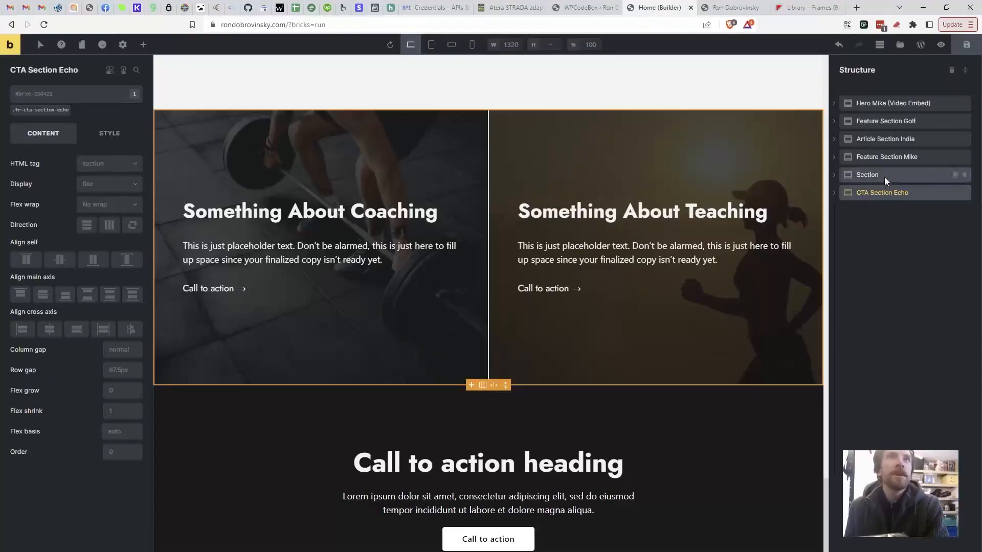
Step: Swap the order of Section and CTA Section Echo, and return CTA Section Echo to the end of the page structure
{"action": "left_click_drag", "start_coordinate": [879, 173], "coordinate": [873, 255]}
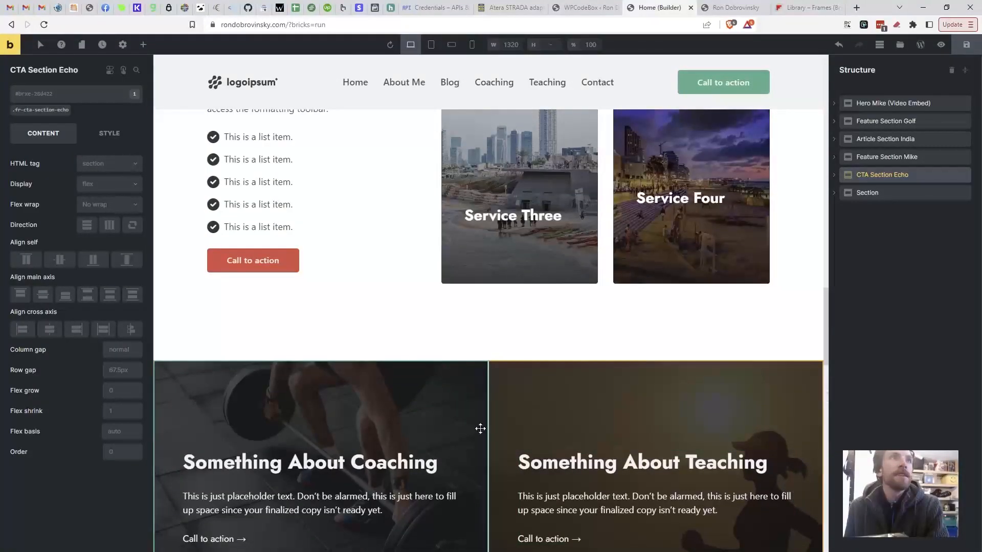
{"action": "scroll", "coordinate": [504, 347], "scroll_direction": "down", "scroll_amount": 2}
{"action": "left_click_drag", "start_coordinate": [848, 173], "coordinate": [843, 204]}
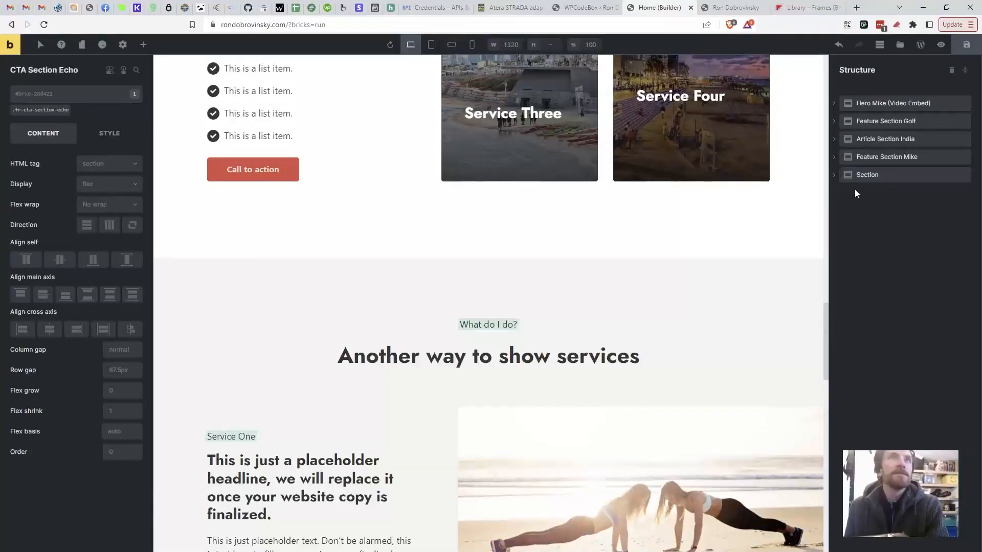
{"action": "key", "text": "ctrl+z"}
{"action": "left_click_drag", "start_coordinate": [845, 177], "coordinate": [841, 204]}
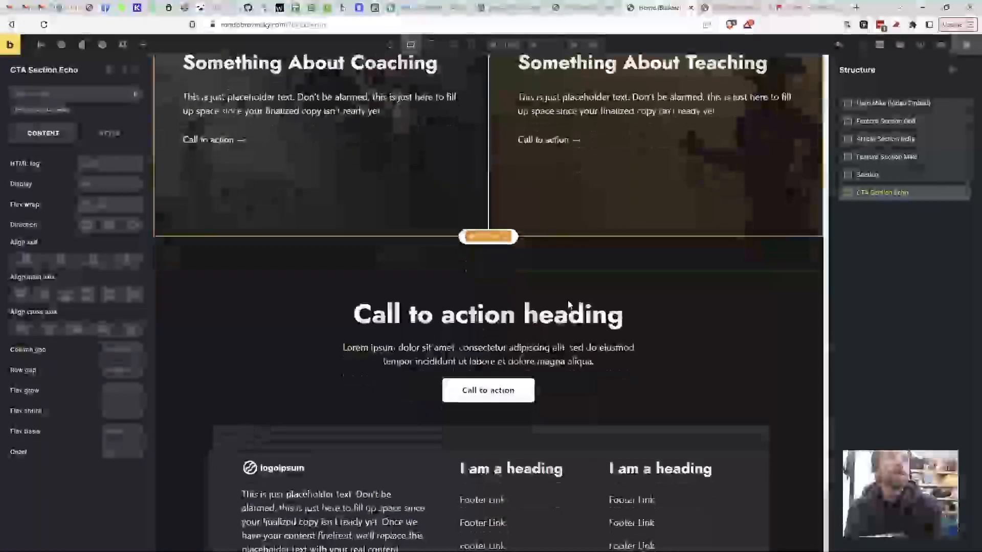
{"action": "scroll", "coordinate": [541, 191], "scroll_direction": "up", "scroll_amount": 3}
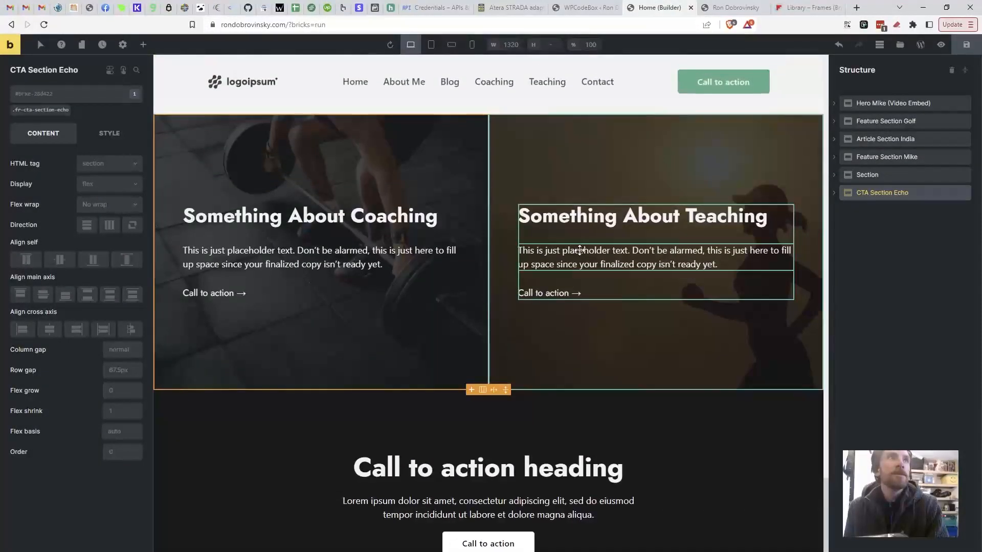
Step: Save the page, open its front-end preview and look over the hero, introduction and Recent Posts sections
{"action": "left_click", "coordinate": [966, 45]}
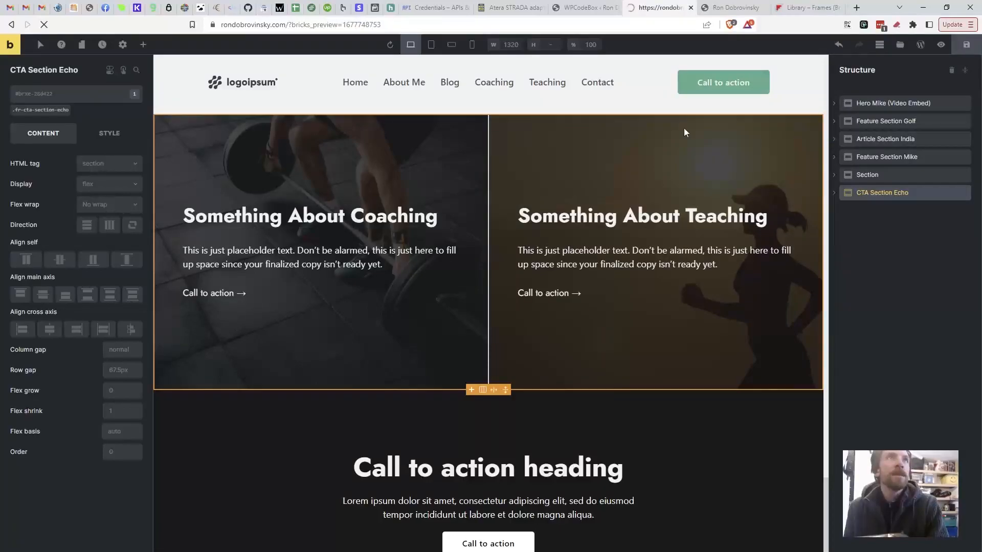
{"action": "scroll", "coordinate": [721, 429], "scroll_direction": "down", "scroll_amount": 8}
{"action": "scroll", "coordinate": [720, 428], "scroll_direction": "down", "scroll_amount": 15}
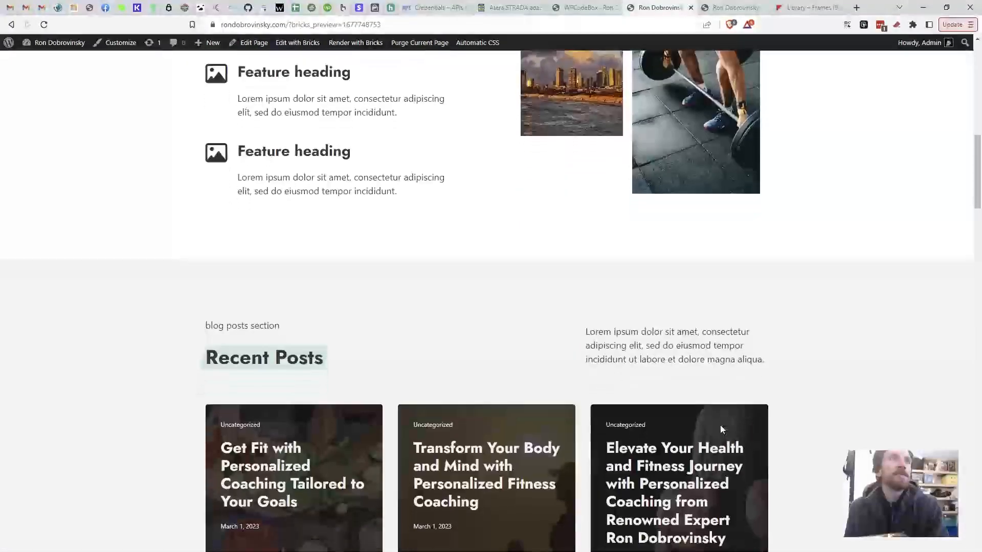
{"action": "scroll", "coordinate": [724, 373], "scroll_direction": "up", "scroll_amount": 20}
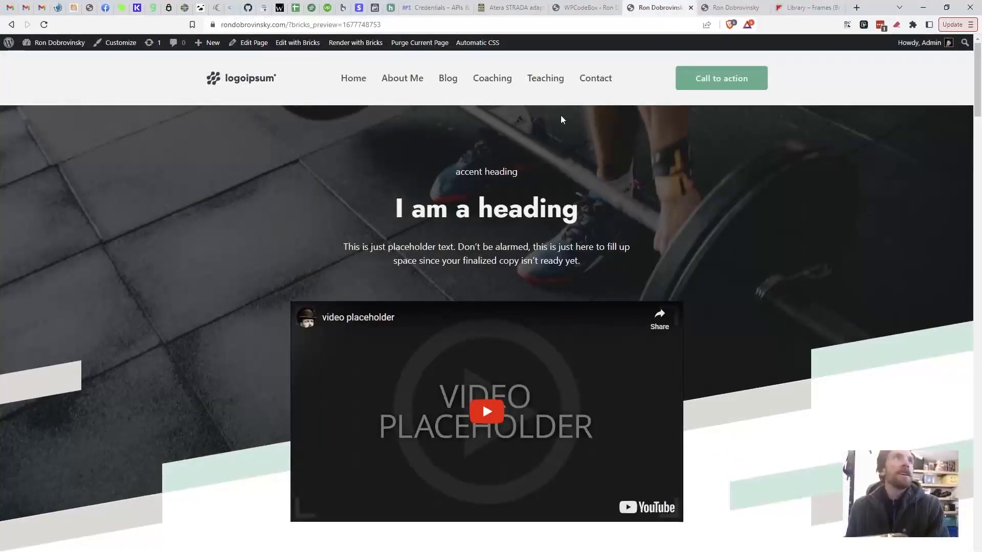
{"action": "scroll", "coordinate": [588, 280], "scroll_direction": "down", "scroll_amount": 5}
{"action": "scroll", "coordinate": [584, 284], "scroll_direction": "up", "scroll_amount": 4}
{"action": "scroll", "coordinate": [583, 285], "scroll_direction": "down", "scroll_amount": 4}
{"action": "scroll", "coordinate": [583, 285], "scroll_direction": "up", "scroll_amount": 5}
Step: Open the site's Main Menu for editing in the WordPress admin and expand the About Me item's settings
{"action": "left_click", "coordinate": [48, 61]}
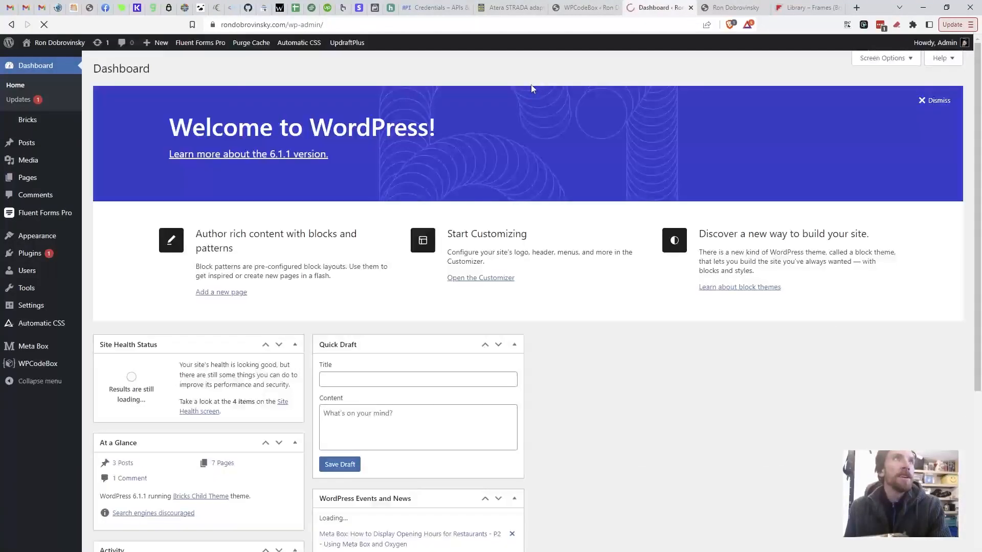
{"action": "mouse_move", "coordinate": [51, 237]}
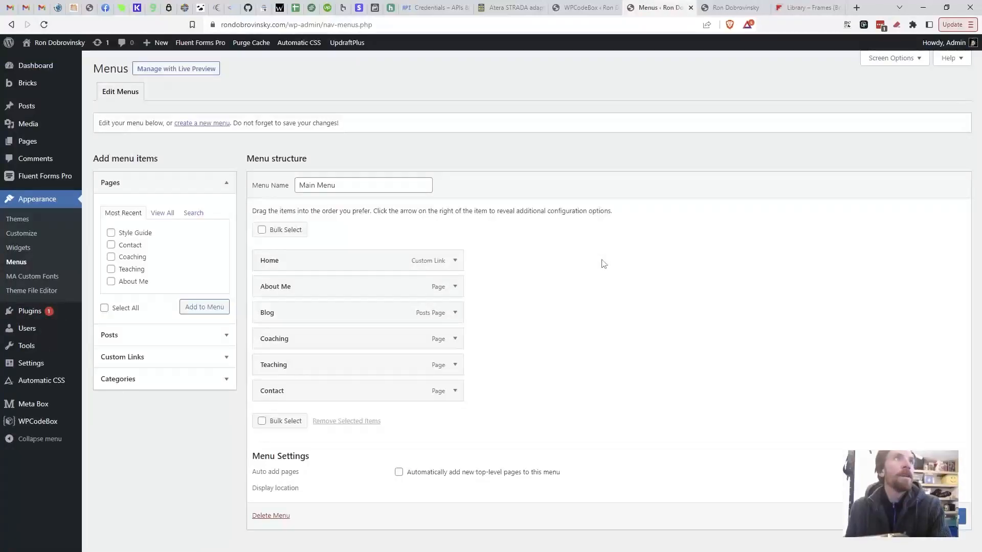
{"action": "left_click", "coordinate": [459, 288]}
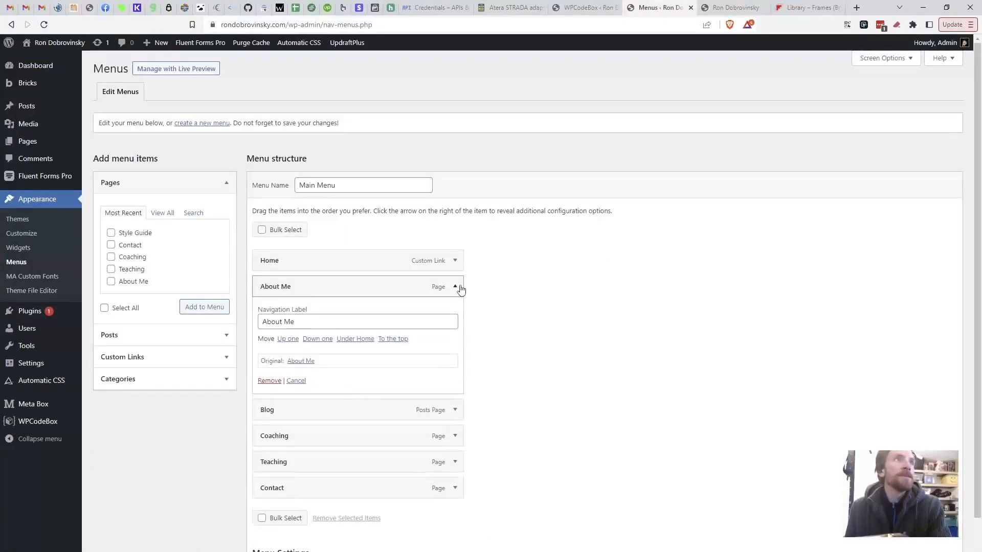
Step: Collapse the About Me menu item, leave the menu editor without saving and open the list of all posts
{"action": "mouse_move", "coordinate": [287, 285]}
{"action": "left_mouse_down"}
{"action": "mouse_move", "coordinate": [286, 299]}
{"action": "mouse_move", "coordinate": [284, 286]}
{"action": "left_mouse_up"}
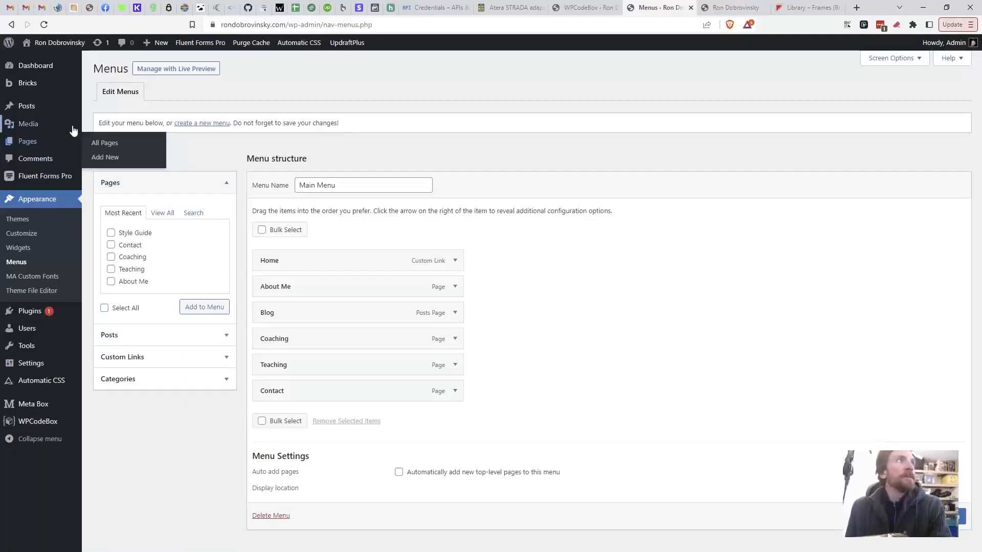
{"action": "left_click", "coordinate": [93, 112]}
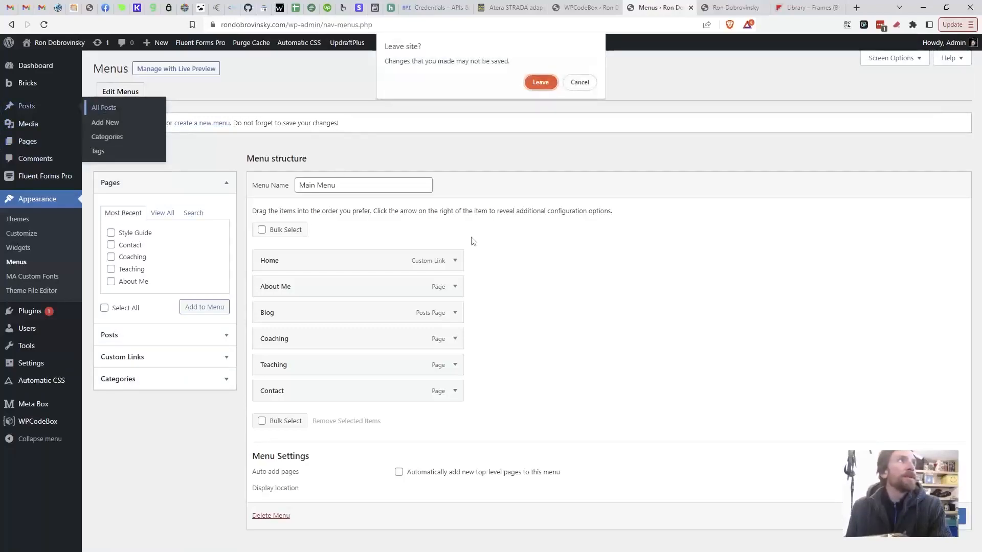
{"action": "left_click", "coordinate": [543, 82]}
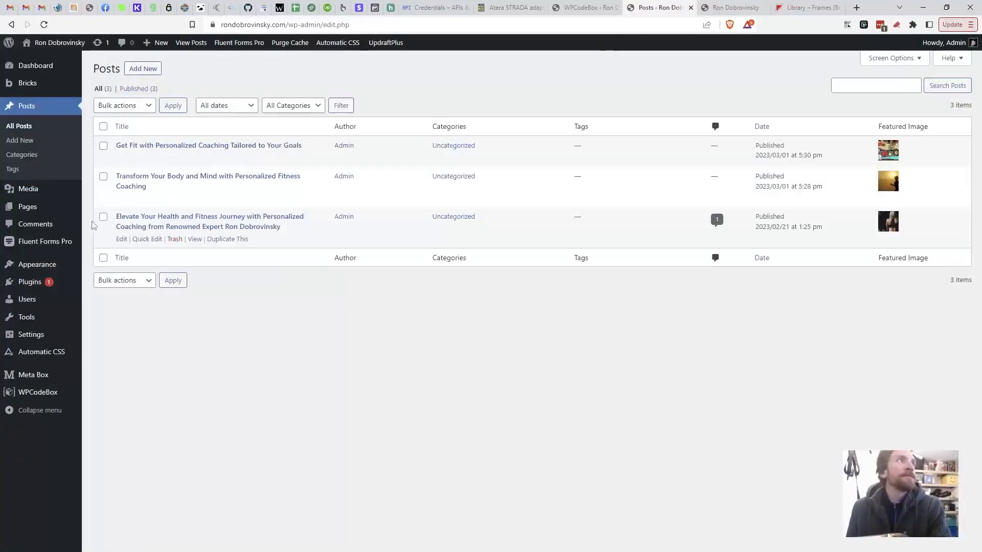
Step: Open the Media Library and create a folder named Stock Images
{"action": "left_click", "coordinate": [103, 190]}
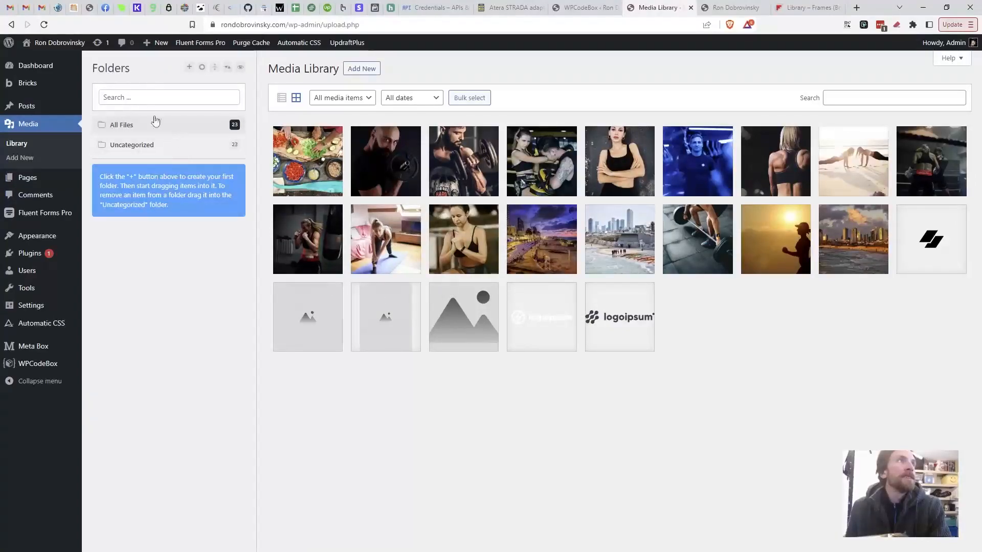
{"action": "left_click", "coordinate": [189, 67]}
{"action": "type", "text": "Stock Images"}
{"action": "key", "text": "Return"}
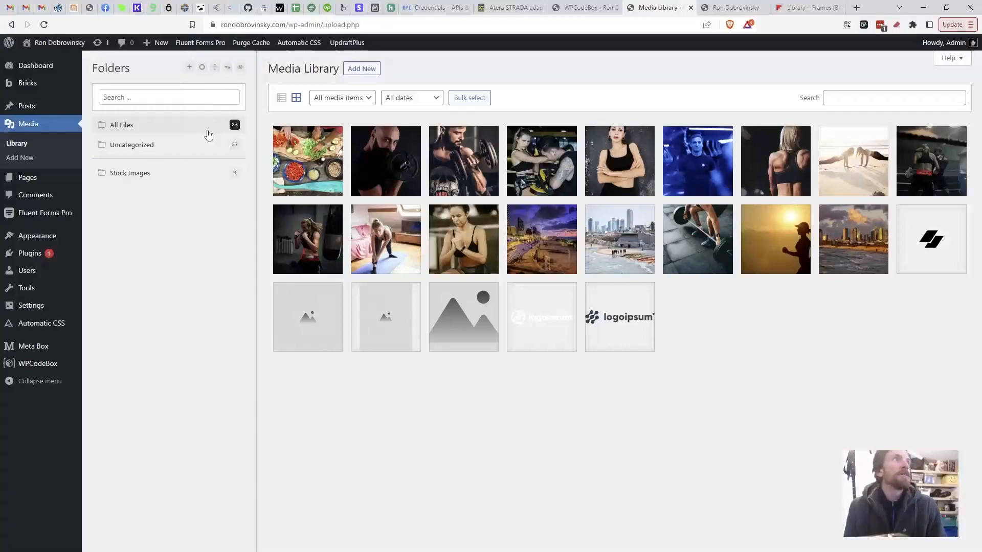
Step: Show the Media Library as a list and move all files on its first page into the Stock Images folder
{"action": "left_click", "coordinate": [302, 173]}
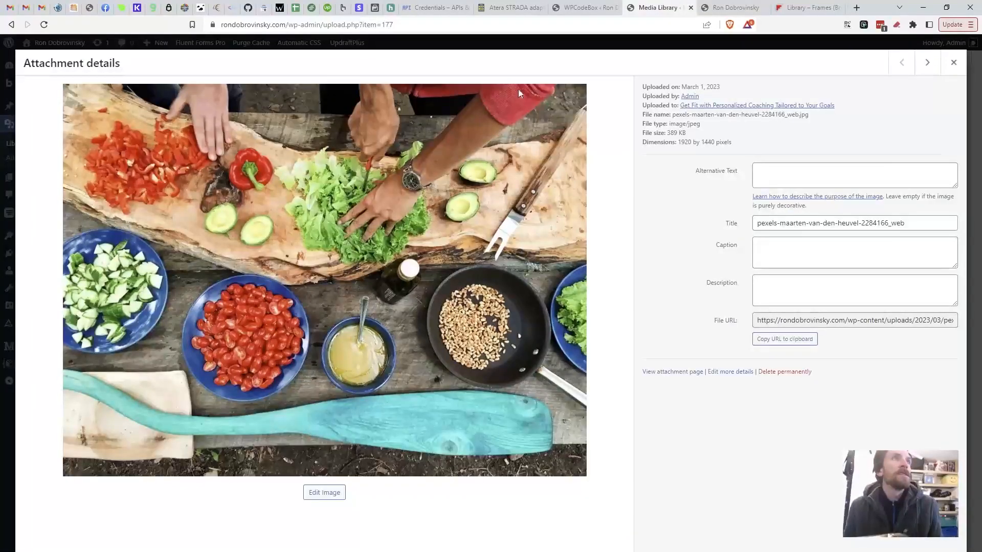
{"action": "left_click", "coordinate": [944, 70]}
{"action": "left_click", "coordinate": [282, 97]}
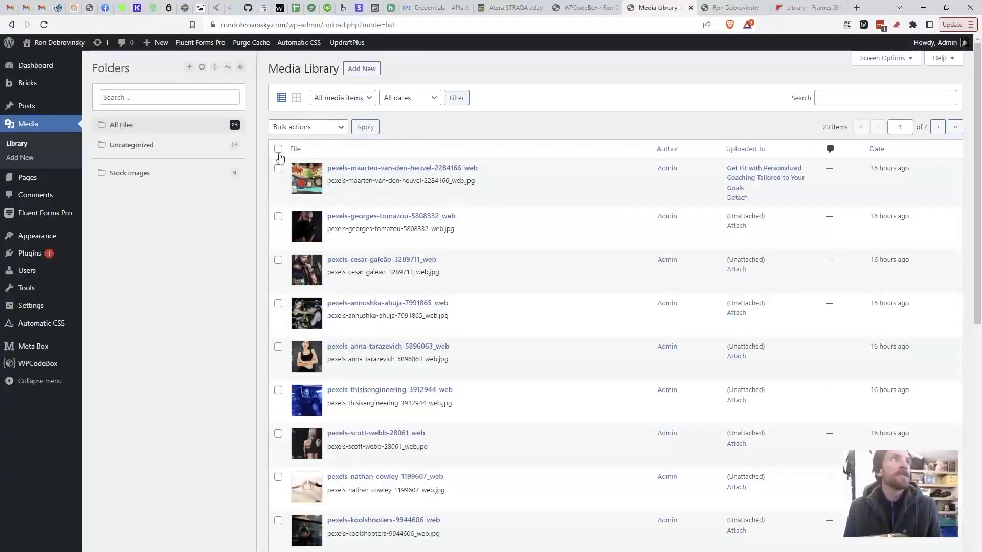
{"action": "scroll", "coordinate": [329, 426], "scroll_direction": "down", "scroll_amount": 10}
{"action": "scroll", "coordinate": [330, 404], "scroll_direction": "up", "scroll_amount": 10}
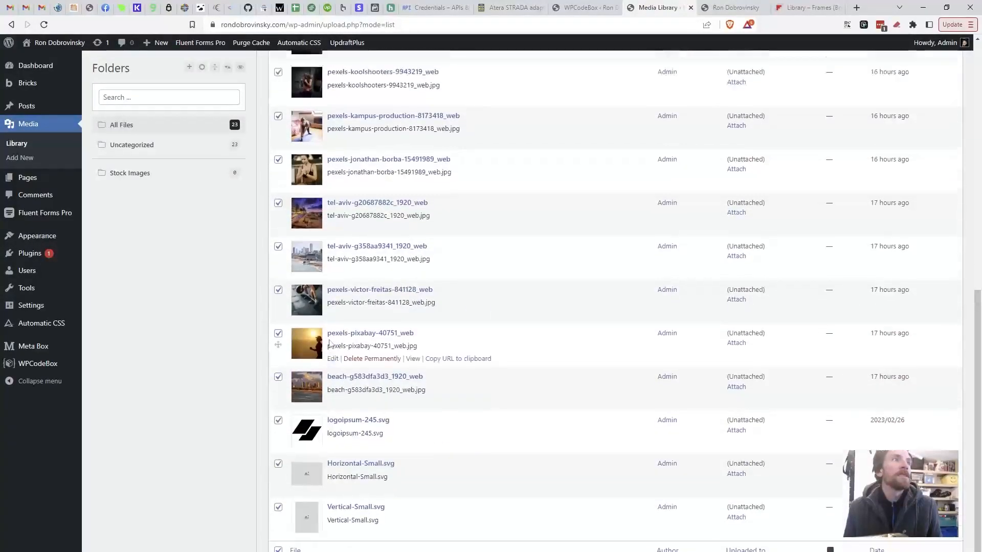
{"action": "left_click_drag", "start_coordinate": [278, 180], "coordinate": [166, 174]}
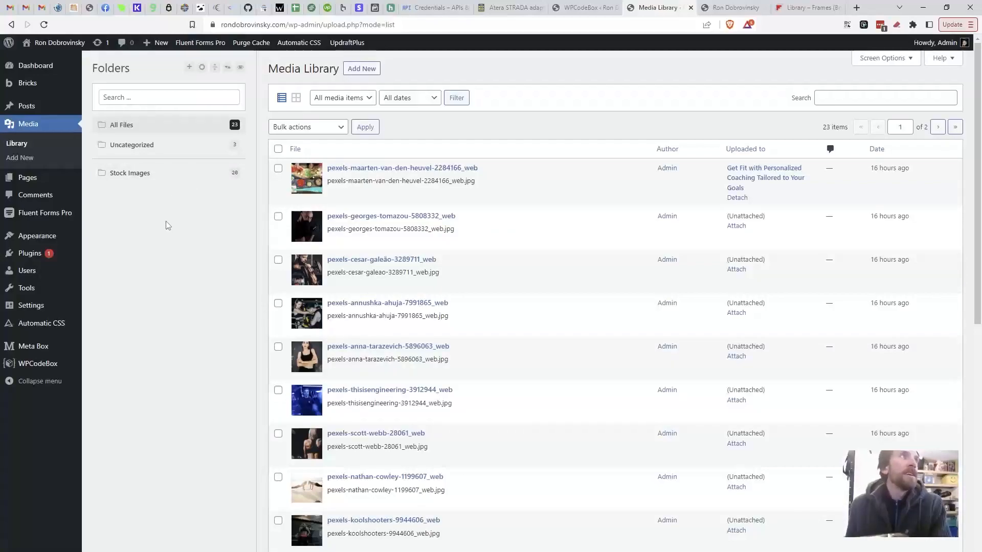
Step: Open the list of all Fluent Forms, and find the Coaching Application form on the site's front-end Coaching page
{"action": "mouse_move", "coordinate": [56, 216]}
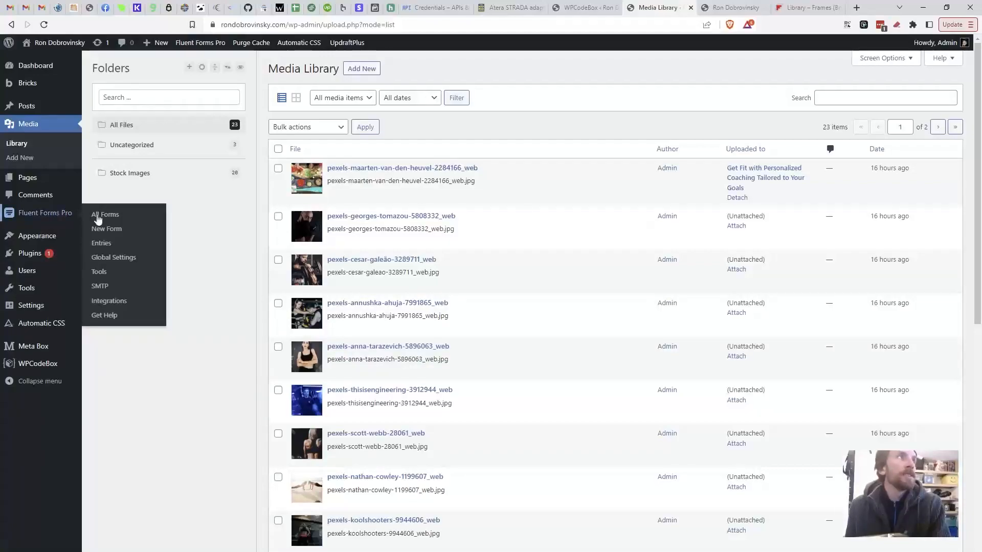
{"action": "left_click", "coordinate": [104, 215]}
{"action": "left_click", "coordinate": [756, 9]}
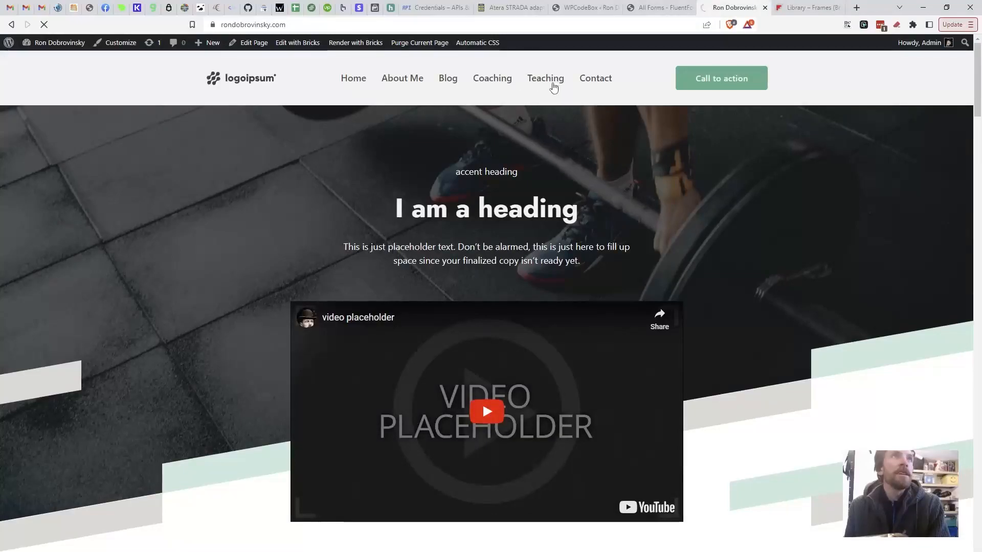
{"action": "scroll", "coordinate": [753, 322], "scroll_direction": "down", "scroll_amount": 10}
{"action": "scroll", "coordinate": [751, 321], "scroll_direction": "down", "scroll_amount": 10}
{"action": "scroll", "coordinate": [748, 319], "scroll_direction": "up", "scroll_amount": 7}
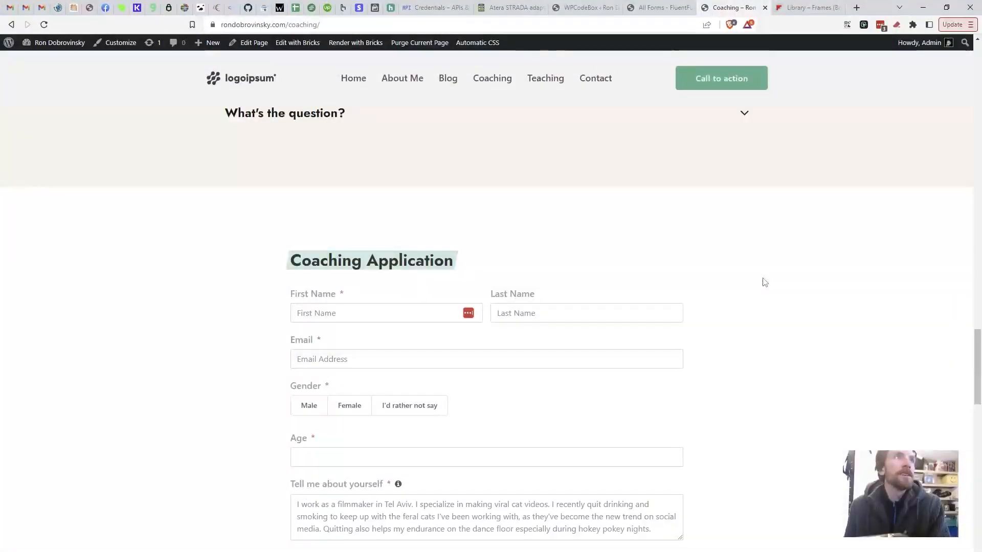
Step: Examine the FAQ above the Coaching Application form and the form's questions on training history, motivation, goals and equipment
{"action": "scroll", "coordinate": [380, 349], "scroll_direction": "up", "scroll_amount": 4}
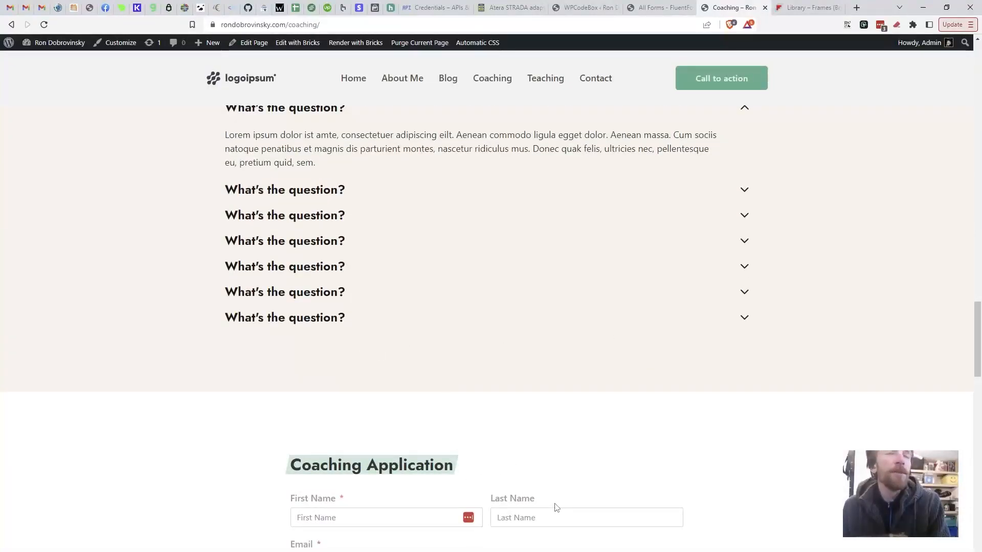
{"action": "scroll", "coordinate": [556, 507], "scroll_direction": "down", "scroll_amount": 5}
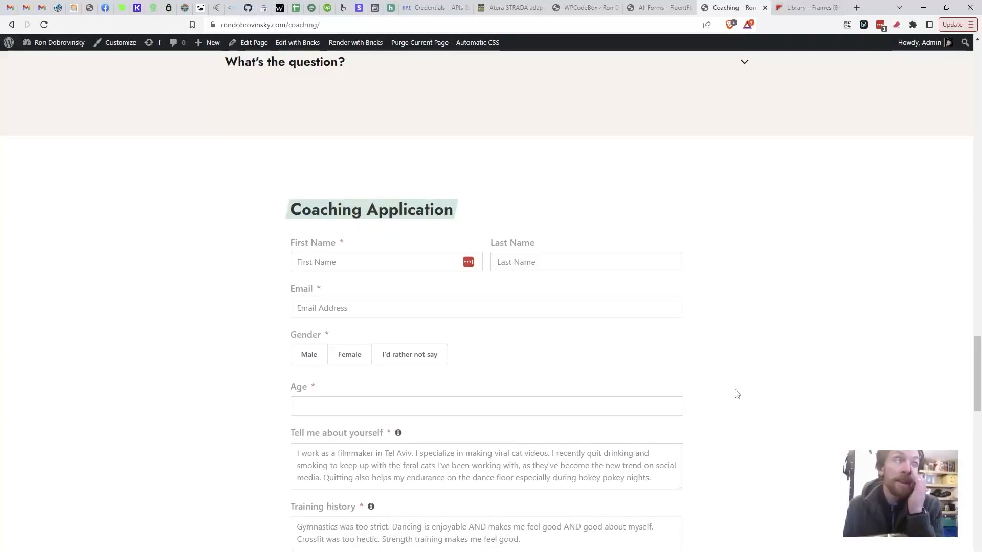
{"action": "scroll", "coordinate": [724, 432], "scroll_direction": "down", "scroll_amount": 7}
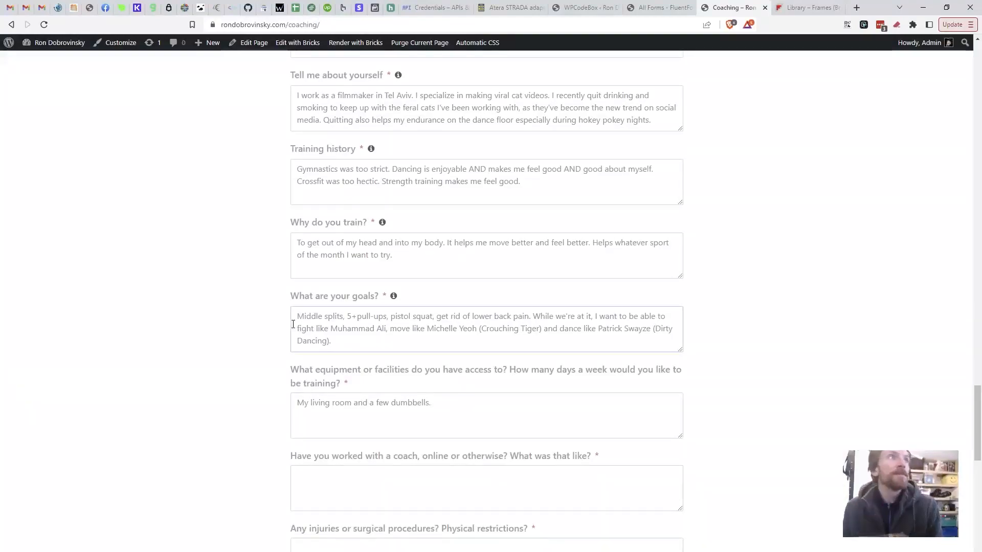
{"action": "scroll", "coordinate": [416, 216], "scroll_direction": "up", "scroll_amount": 2}
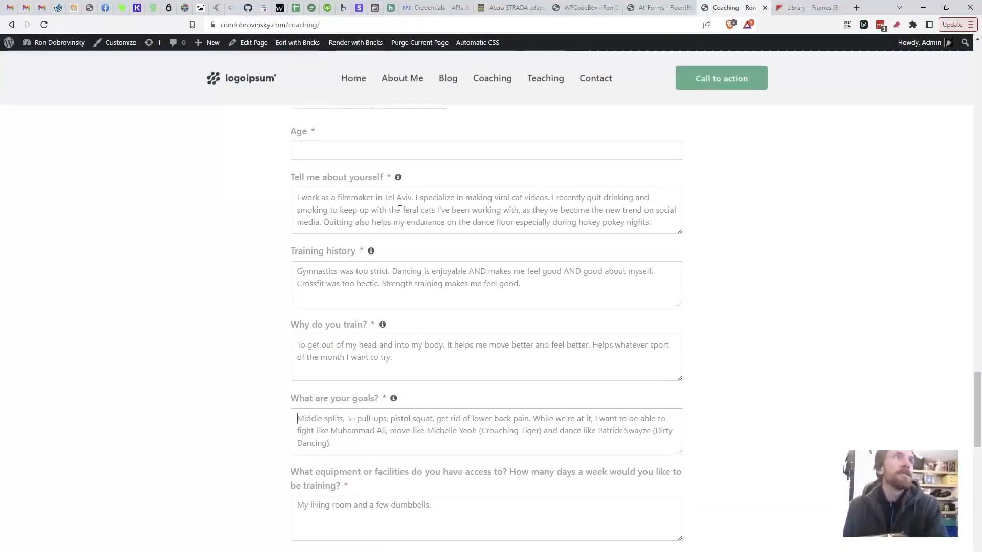
{"action": "scroll", "coordinate": [414, 381], "scroll_direction": "down", "scroll_amount": 3}
{"action": "scroll", "coordinate": [417, 371], "scroll_direction": "up", "scroll_amount": 7}
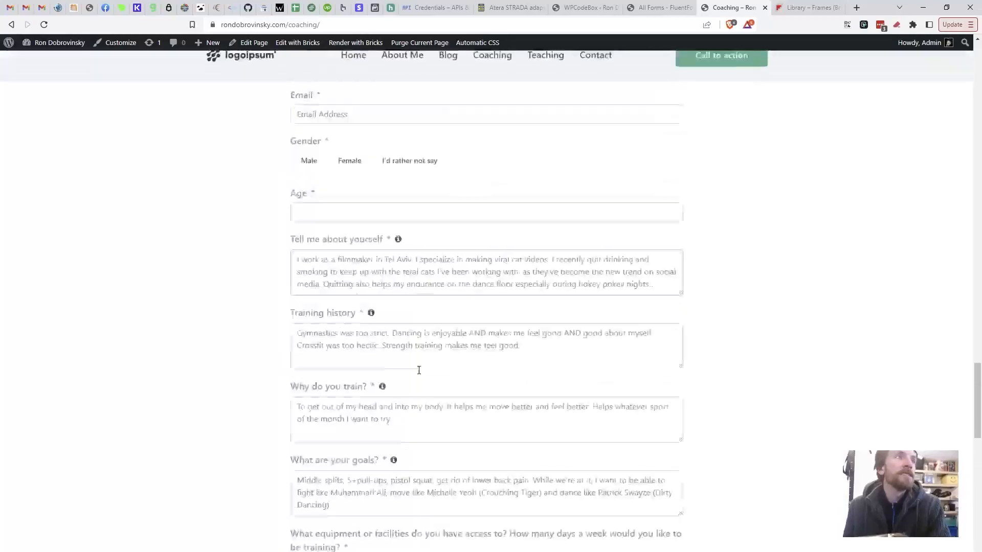
Step: Try out the Age and Email inputs of the Coaching Application form without filling them in
{"action": "left_click", "coordinate": [373, 256]}
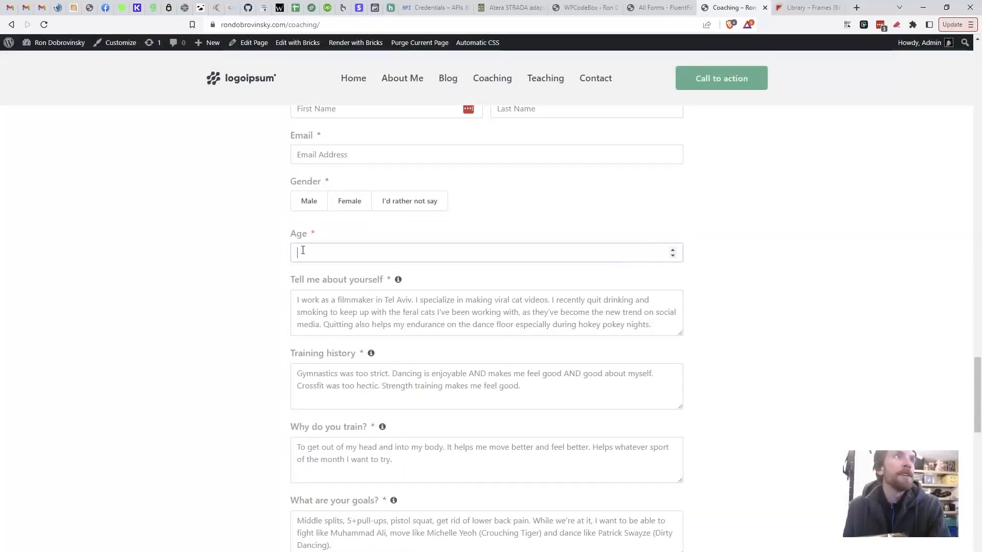
{"action": "scroll", "coordinate": [307, 256], "scroll_direction": "up", "scroll_amount": 2}
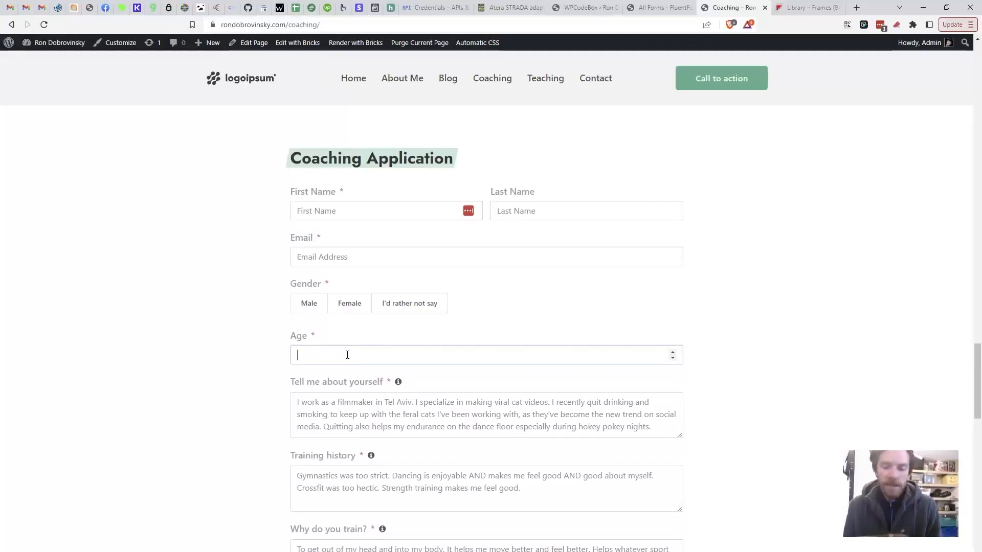
{"action": "key", "text": "BackSpace"}
{"action": "key", "text": "BackSpace"}
{"action": "key", "text": "BackSpace"}
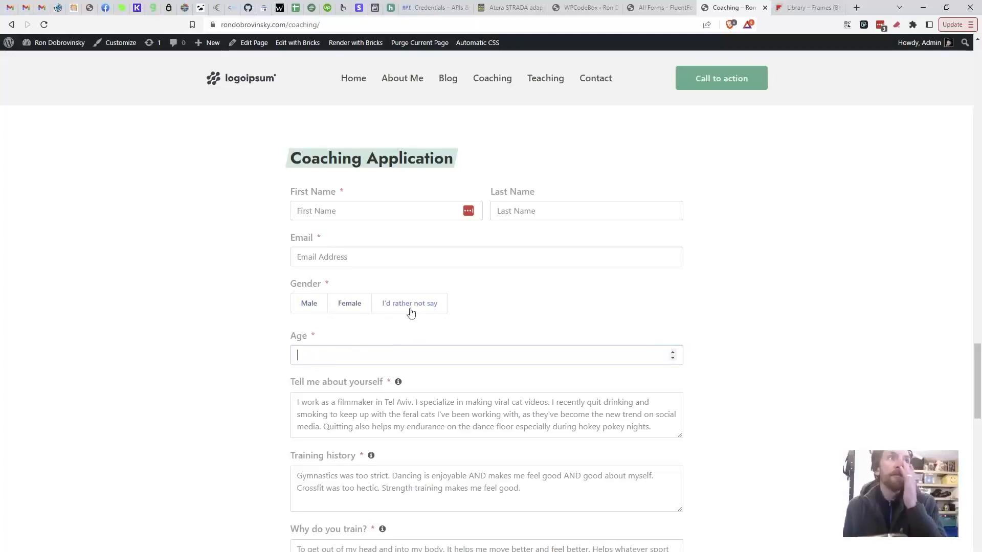
{"action": "scroll", "coordinate": [348, 312], "scroll_direction": "up", "scroll_amount": 1}
{"action": "left_click", "coordinate": [351, 309]}
{"action": "scroll", "coordinate": [725, 335], "scroll_direction": "up", "scroll_amount": 1}
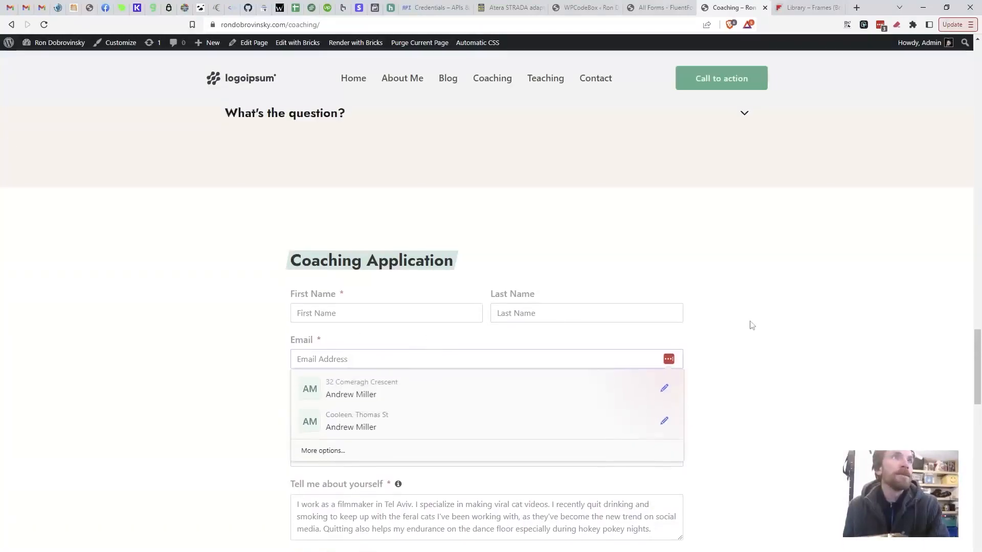
Step: Check the form's coaching service options and consent checkboxes, and open the Coaching Application form in the Fluent Forms editor
{"action": "scroll", "coordinate": [710, 419], "scroll_direction": "down", "scroll_amount": 15}
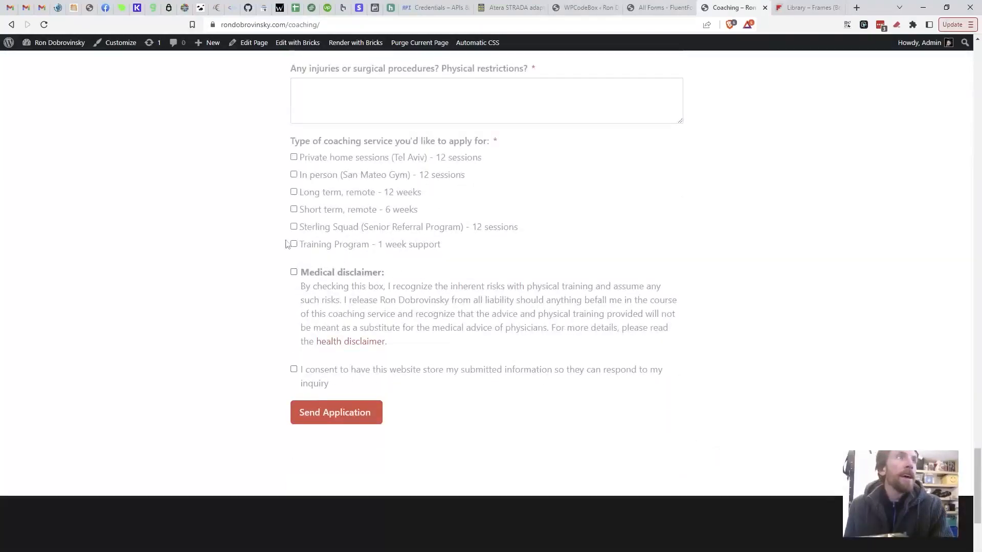
{"action": "scroll", "coordinate": [708, 195], "scroll_direction": "up", "scroll_amount": 10}
{"action": "left_click", "coordinate": [660, 7]}
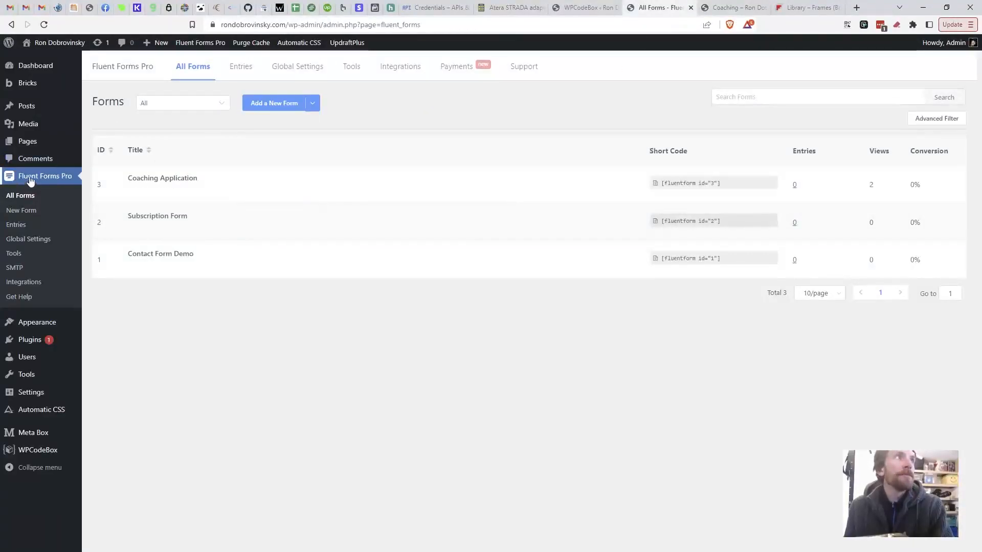
{"action": "mouse_move", "coordinate": [214, 170]}
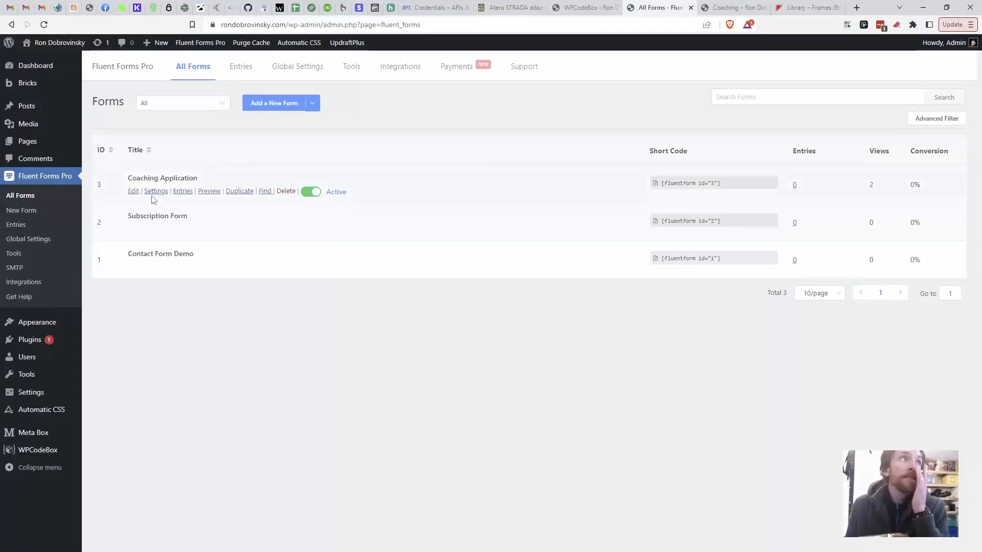
{"action": "left_click", "coordinate": [135, 193]}
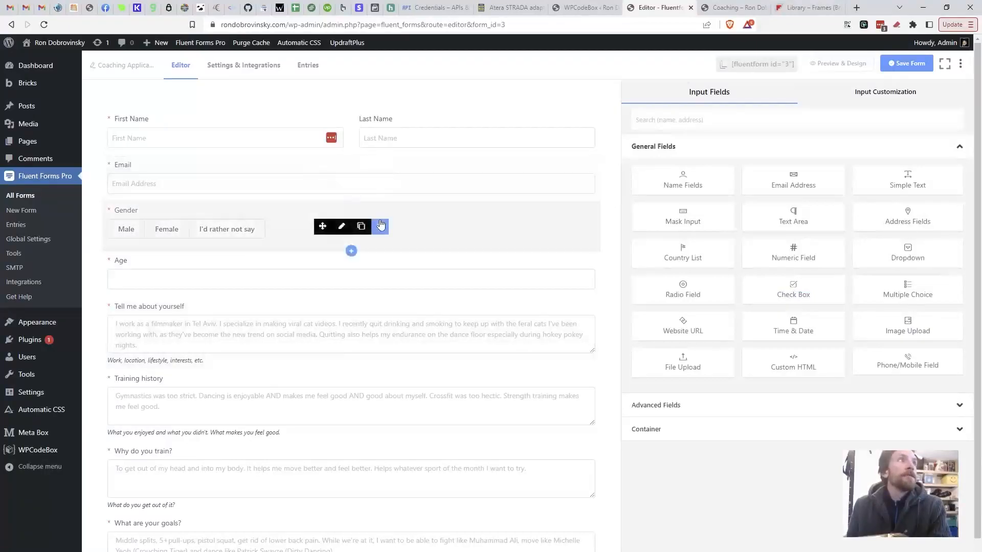
Step: Review the name field's advanced and First Name settings, switching First Name's Required option to No and back to Yes
{"action": "left_click", "coordinate": [247, 148]}
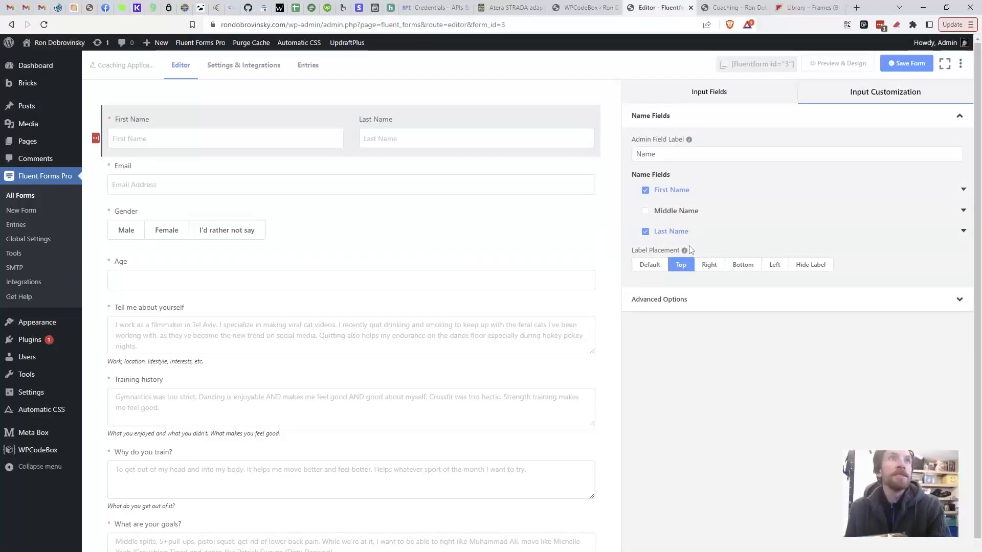
{"action": "left_click", "coordinate": [668, 300]}
{"action": "left_click", "coordinate": [708, 147]}
{"action": "left_click", "coordinate": [715, 124]}
{"action": "left_click", "coordinate": [962, 192]}
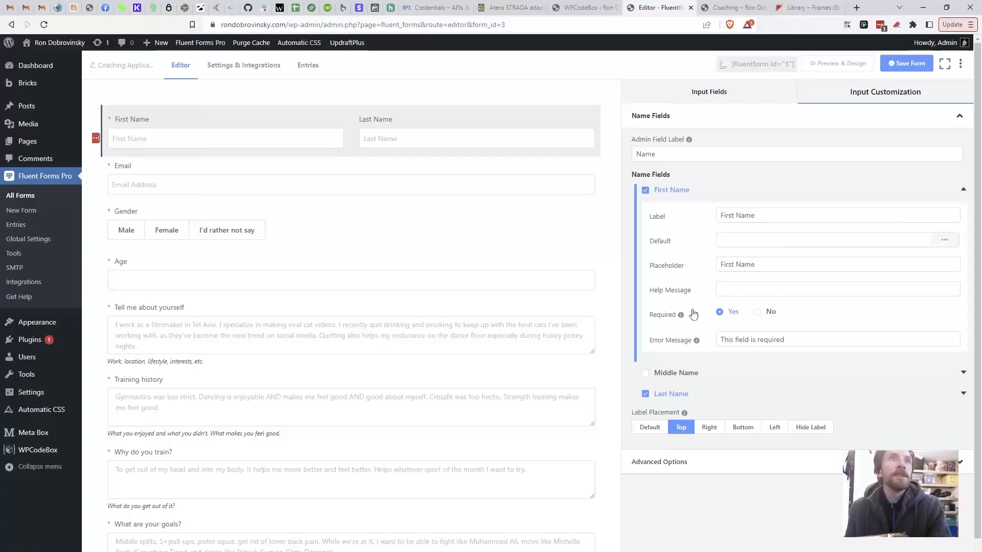
{"action": "left_click", "coordinate": [762, 317]}
{"action": "left_click", "coordinate": [722, 313]}
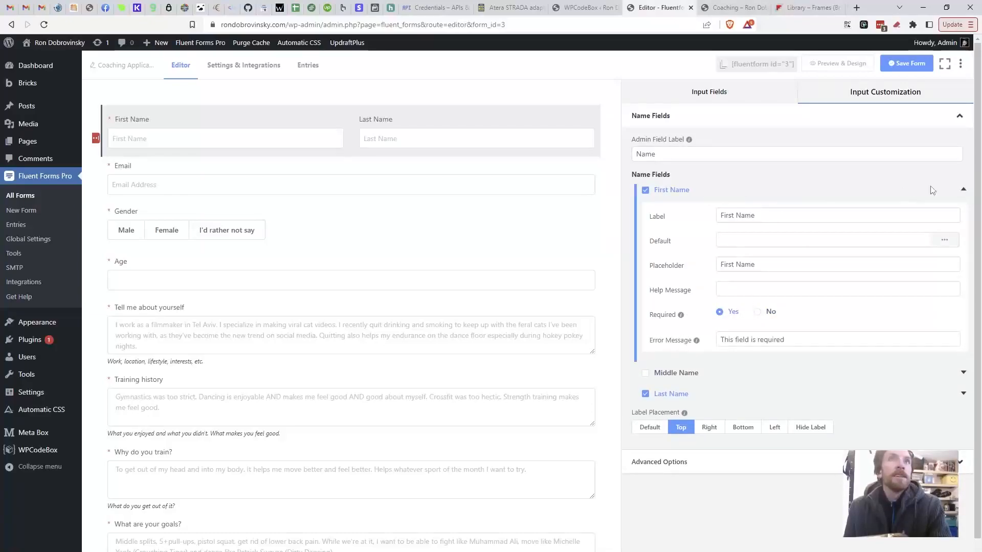
{"action": "left_click", "coordinate": [963, 190]}
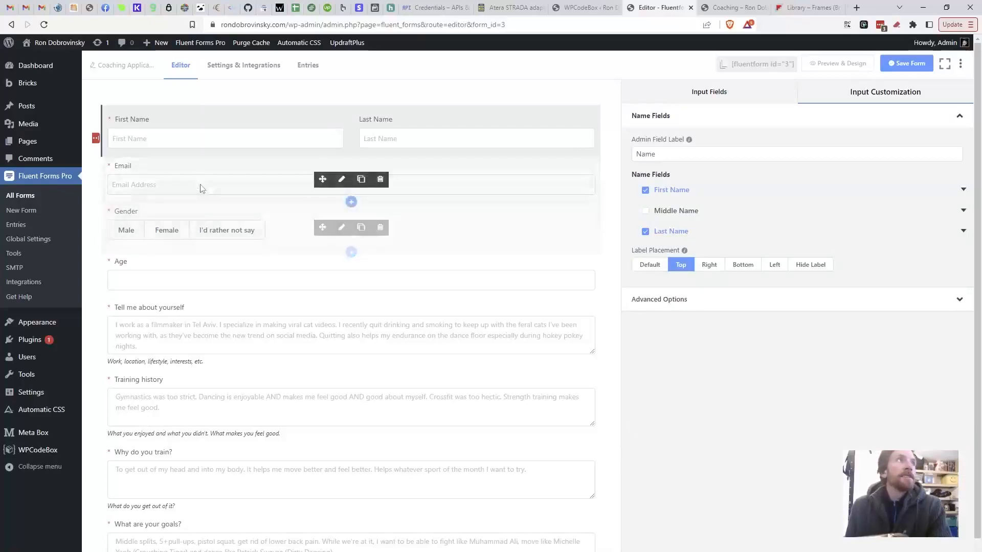
Step: Examine the Email and Gender field settings, including Gender's layout choices with Button Type Styles kept, and the form's remaining fields
{"action": "left_click", "coordinate": [348, 184]}
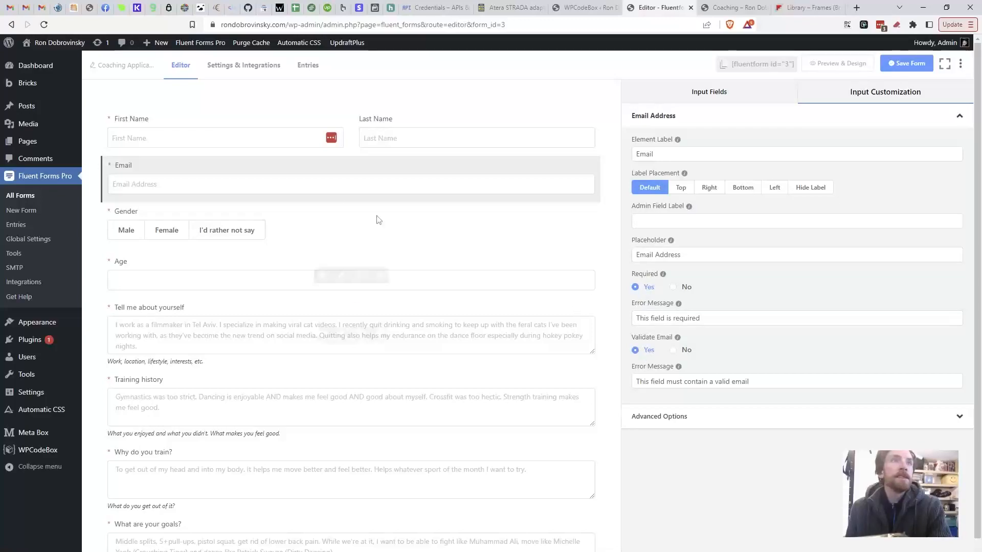
{"action": "left_click", "coordinate": [286, 241]}
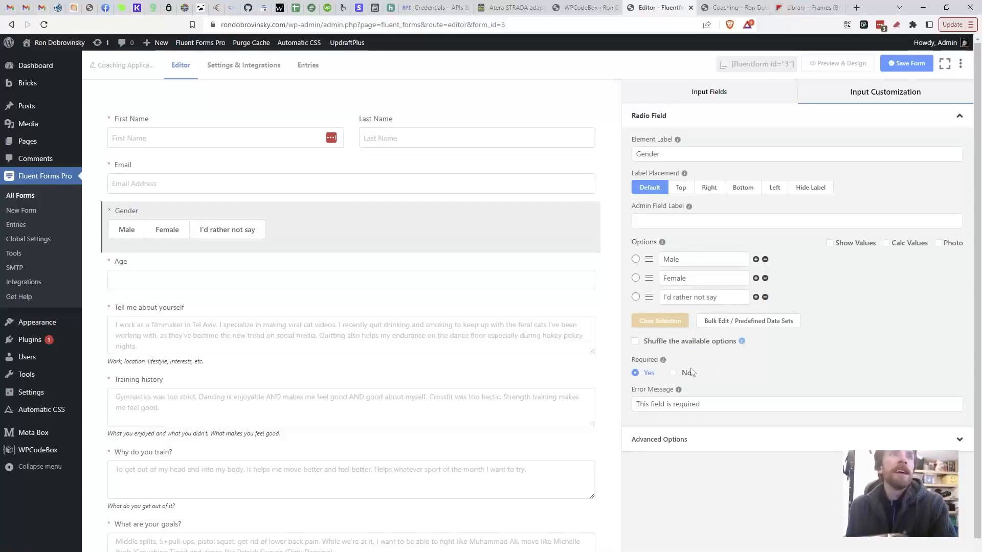
{"action": "left_click", "coordinate": [697, 438]}
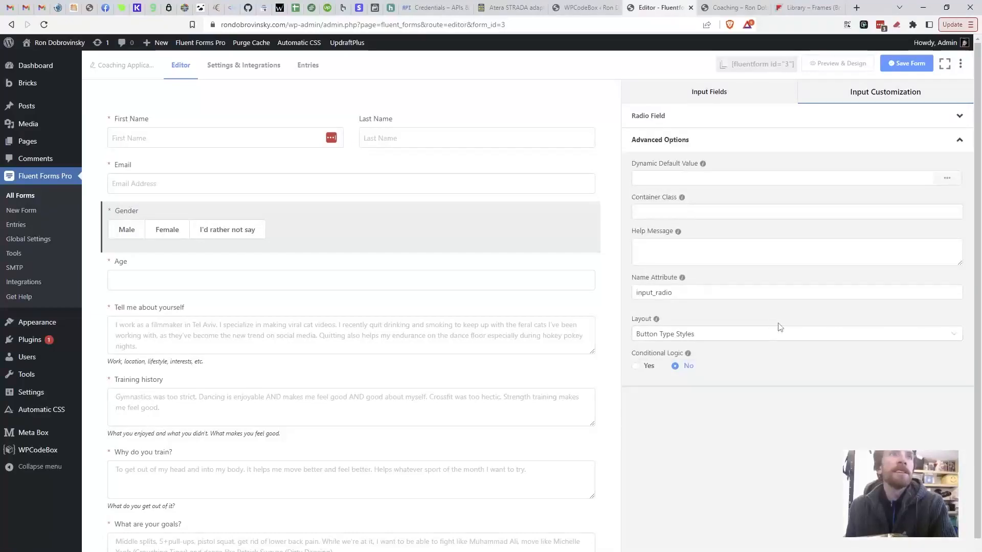
{"action": "left_click", "coordinate": [693, 340]}
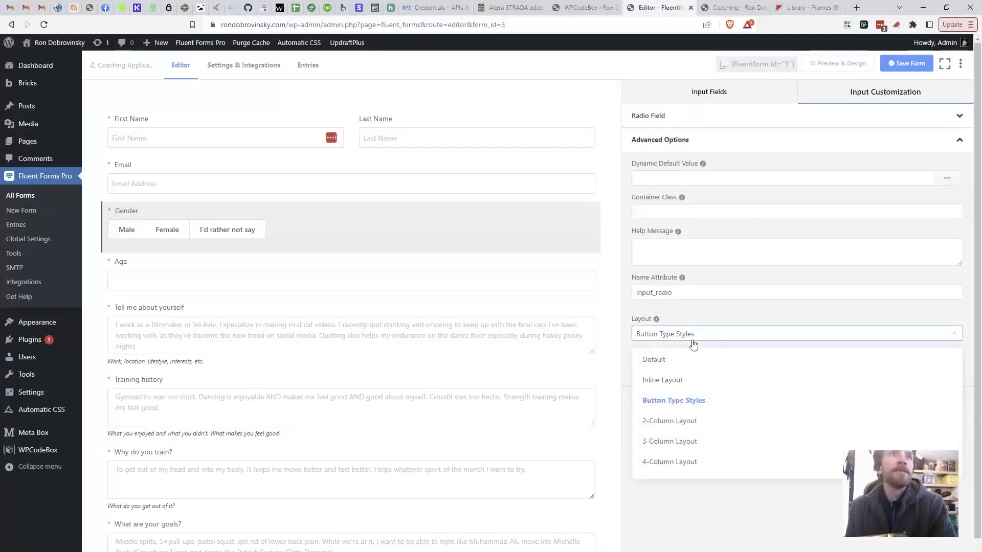
{"action": "left_click", "coordinate": [680, 394]}
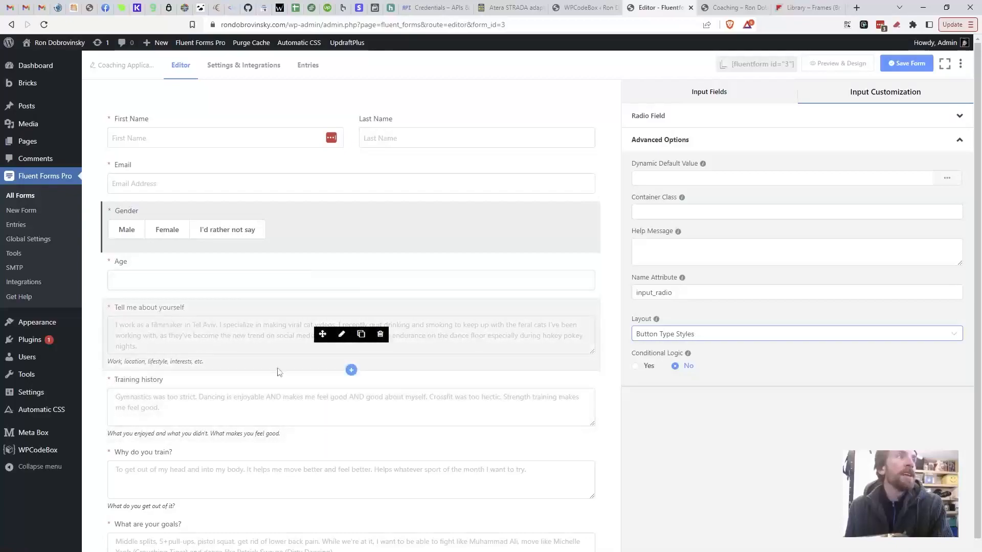
{"action": "scroll", "coordinate": [229, 341], "scroll_direction": "down", "scroll_amount": 7}
{"action": "scroll", "coordinate": [262, 448], "scroll_direction": "down", "scroll_amount": 2}
{"action": "scroll", "coordinate": [245, 256], "scroll_direction": "up", "scroll_amount": 9}
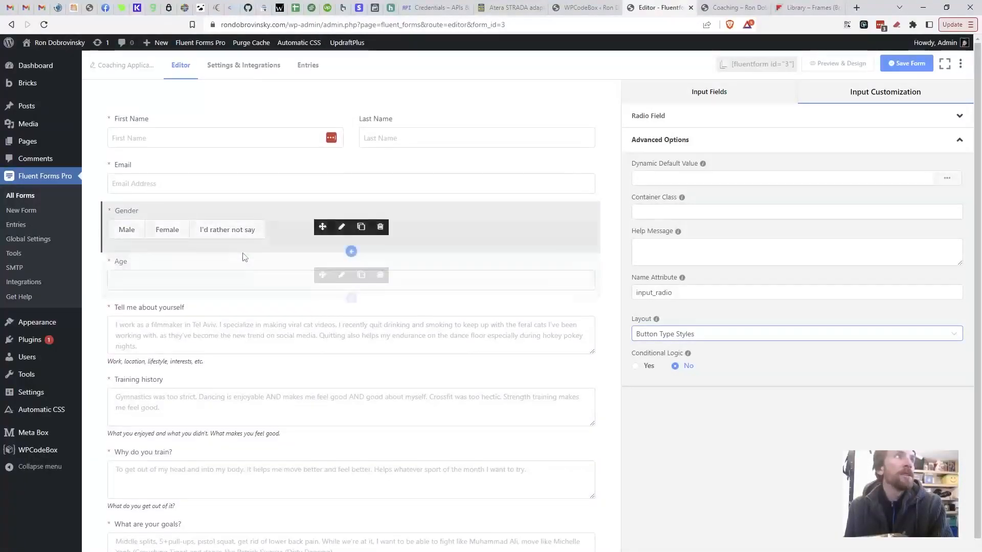
Step: Look over the Coaching Application's fields down to the consent checkboxes and save the form
{"action": "mouse_move", "coordinate": [322, 226]}
{"action": "left_mouse_down"}
{"action": "mouse_move", "coordinate": [327, 179]}
{"action": "mouse_move", "coordinate": [322, 245]}
{"action": "left_mouse_up"}
{"action": "mouse_move", "coordinate": [364, 230]}
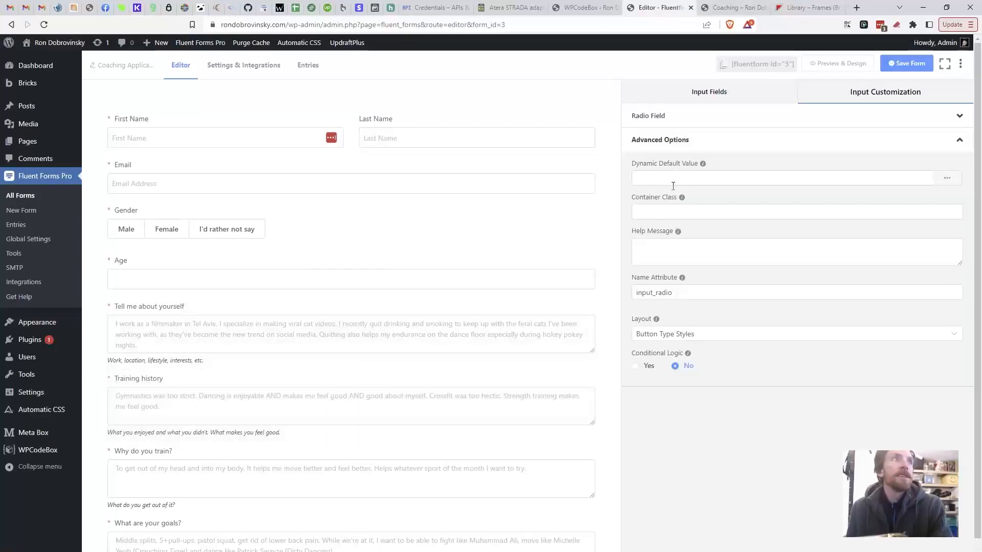
{"action": "scroll", "coordinate": [401, 409], "scroll_direction": "down", "scroll_amount": 8}
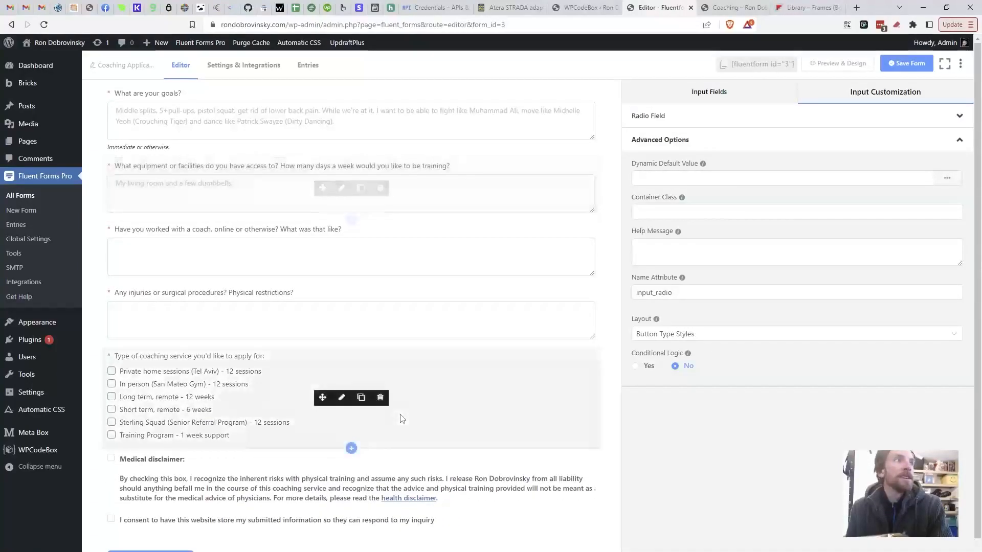
{"action": "scroll", "coordinate": [400, 417], "scroll_direction": "up", "scroll_amount": 8}
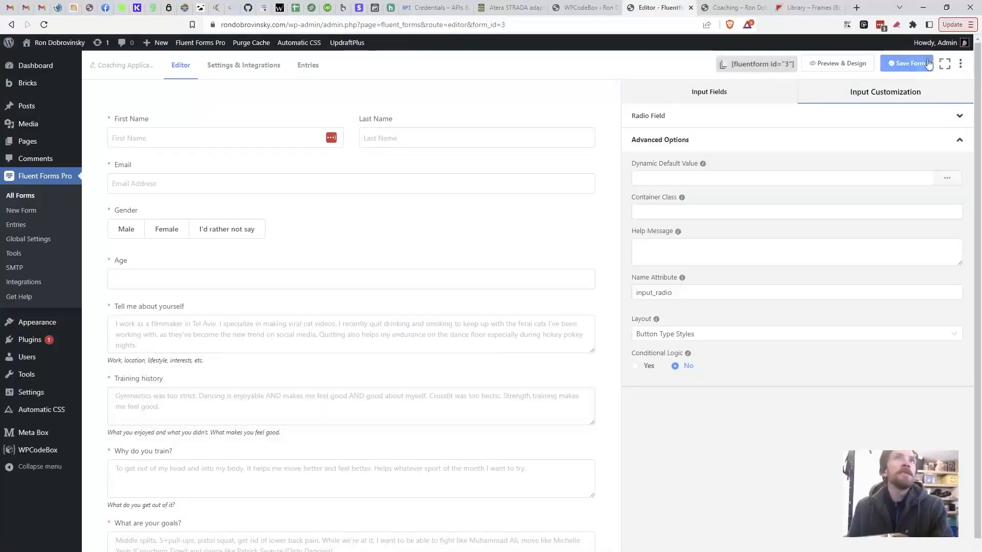
{"action": "left_click", "coordinate": [908, 63]}
Step: Open the form's confirmation settings and try the To a Page and To a Custom URL confirmation types, returning to Same Page
{"action": "left_click", "coordinate": [248, 66]}
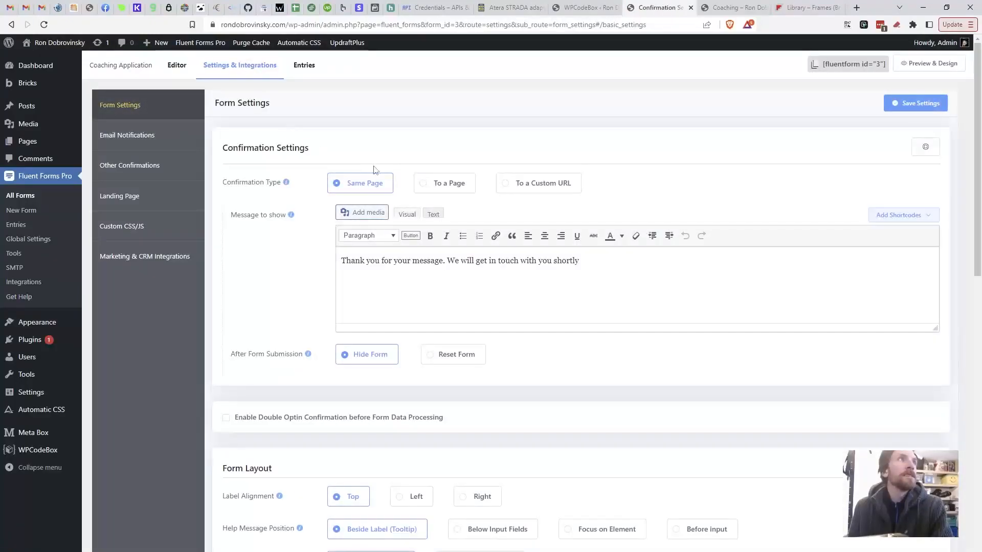
{"action": "left_click_drag", "start_coordinate": [453, 265], "coordinate": [405, 261]}
{"action": "left_click", "coordinate": [582, 262]}
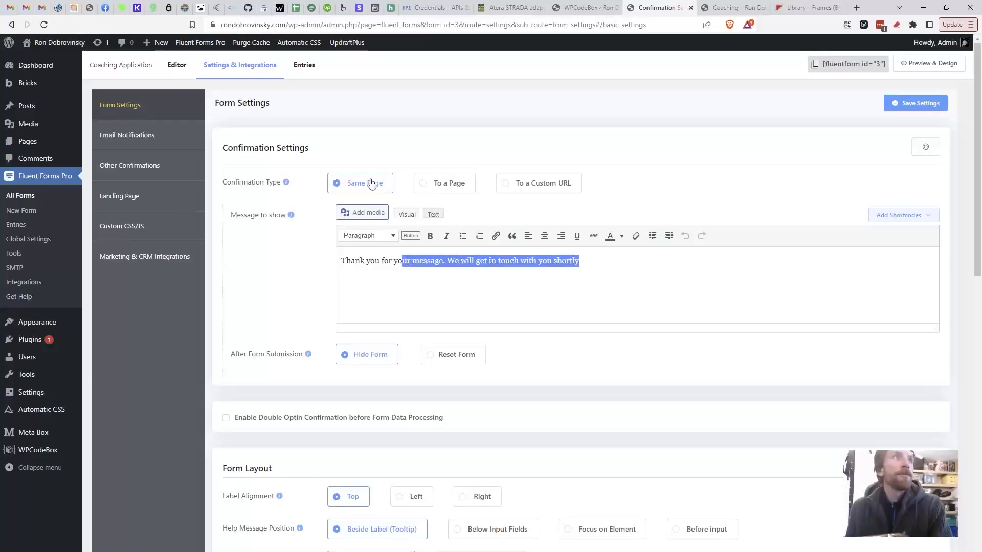
{"action": "left_click", "coordinate": [446, 184]}
{"action": "left_click", "coordinate": [410, 225]}
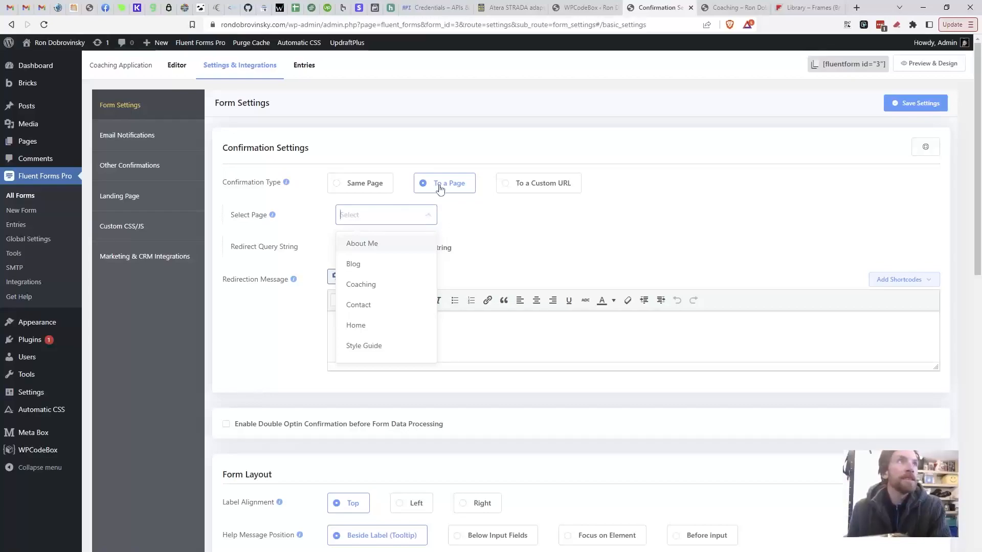
{"action": "left_click", "coordinate": [522, 185]}
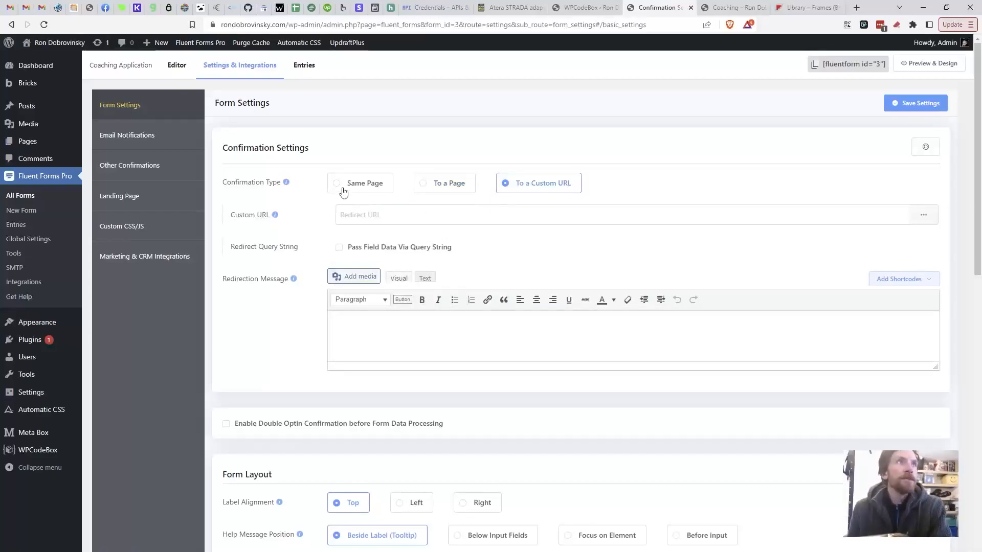
{"action": "left_click", "coordinate": [373, 184]}
Step: Examine the form's layout, scheduling and restrictions, advanced validation, survey result and compliance settings
{"action": "scroll", "coordinate": [470, 404], "scroll_direction": "down", "scroll_amount": 2}
{"action": "scroll", "coordinate": [473, 412], "scroll_direction": "down", "scroll_amount": 3}
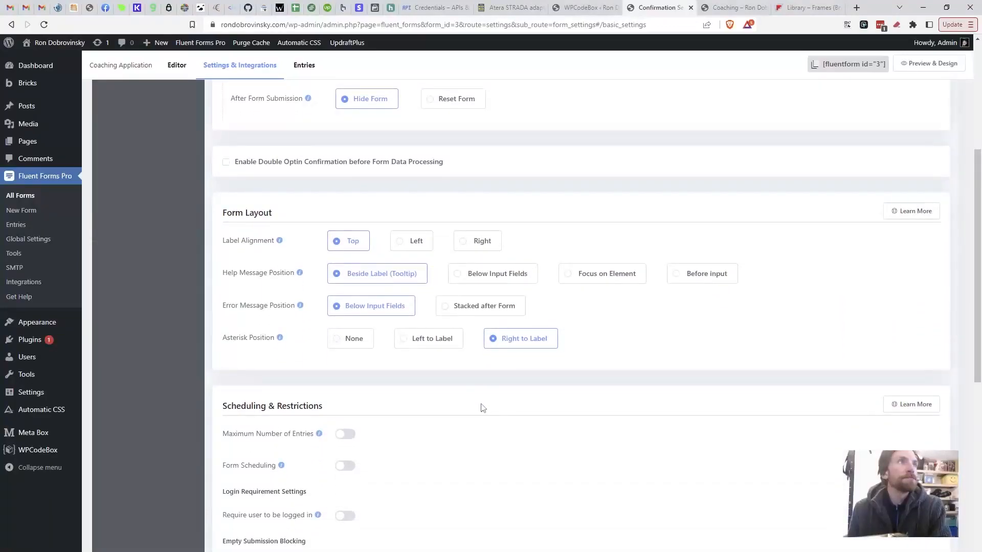
{"action": "scroll", "coordinate": [483, 407], "scroll_direction": "down", "scroll_amount": 4}
{"action": "scroll", "coordinate": [409, 195], "scroll_direction": "up", "scroll_amount": 2}
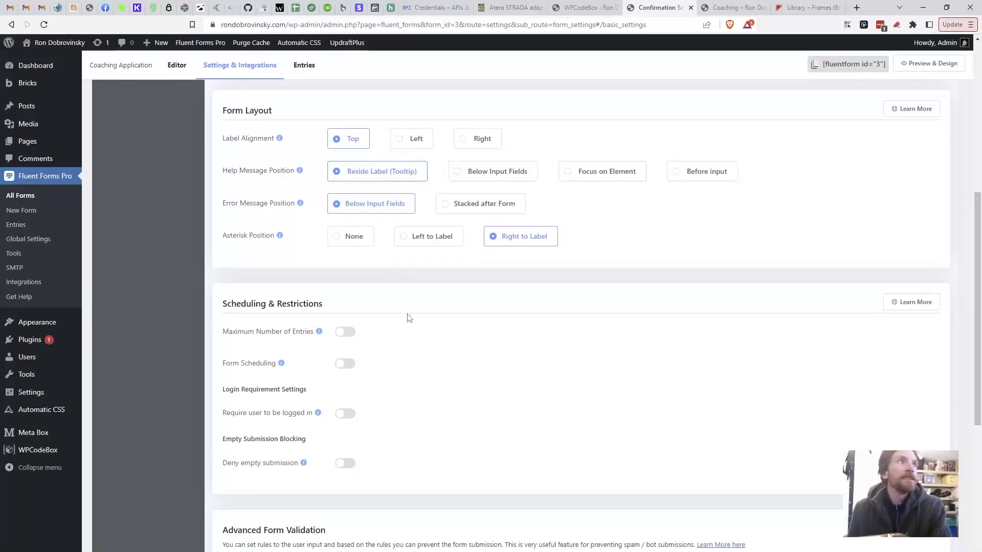
{"action": "scroll", "coordinate": [411, 360], "scroll_direction": "down", "scroll_amount": 5}
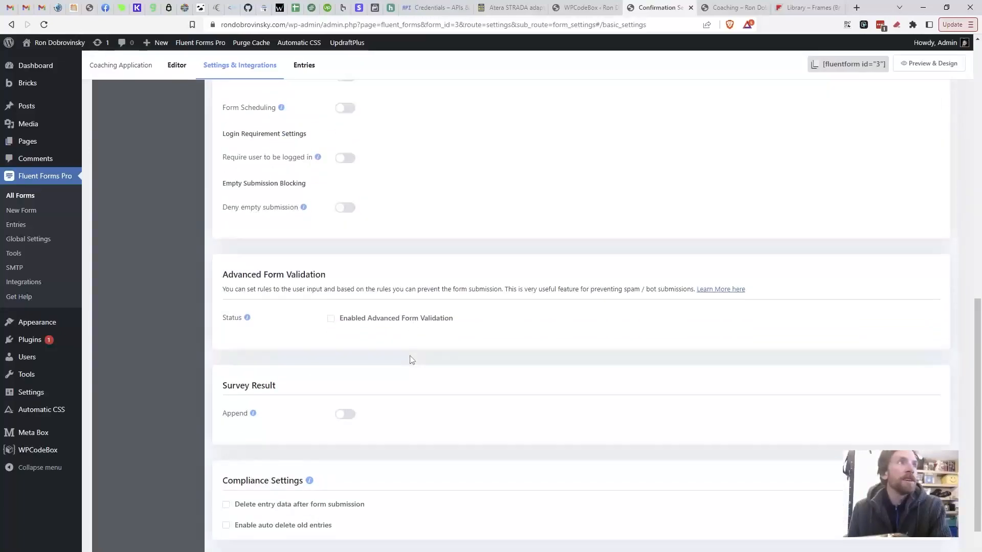
{"action": "scroll", "coordinate": [411, 359], "scroll_direction": "down", "scroll_amount": 3}
{"action": "scroll", "coordinate": [415, 358], "scroll_direction": "up", "scroll_amount": 10}
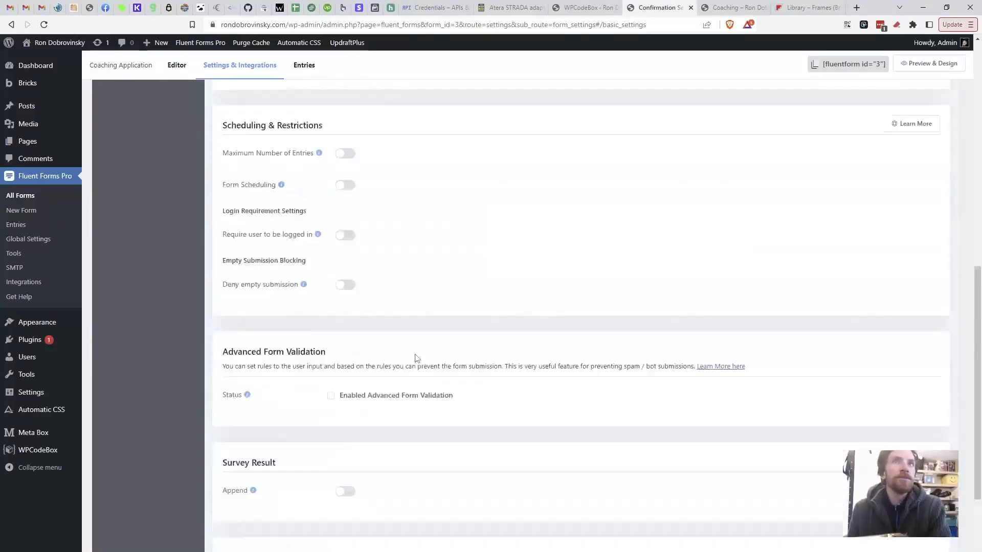
Step: Try out a new email notification sent to the form's Email field, and return to the notifications list without saving it
{"action": "left_click", "coordinate": [148, 136]}
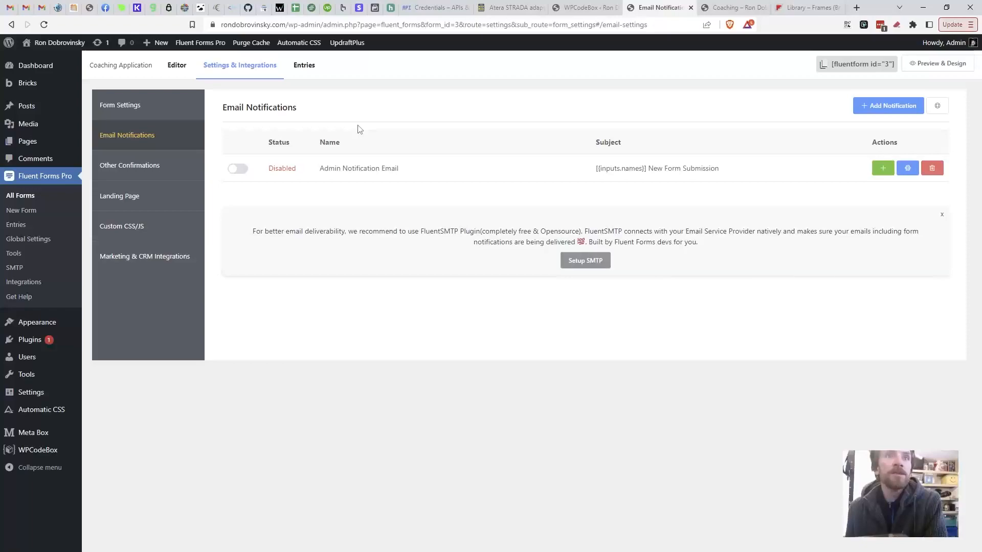
{"action": "left_click", "coordinate": [881, 169]}
{"action": "left_click", "coordinate": [425, 174]}
{"action": "left_click", "coordinate": [404, 205]}
{"action": "left_click", "coordinate": [370, 233]}
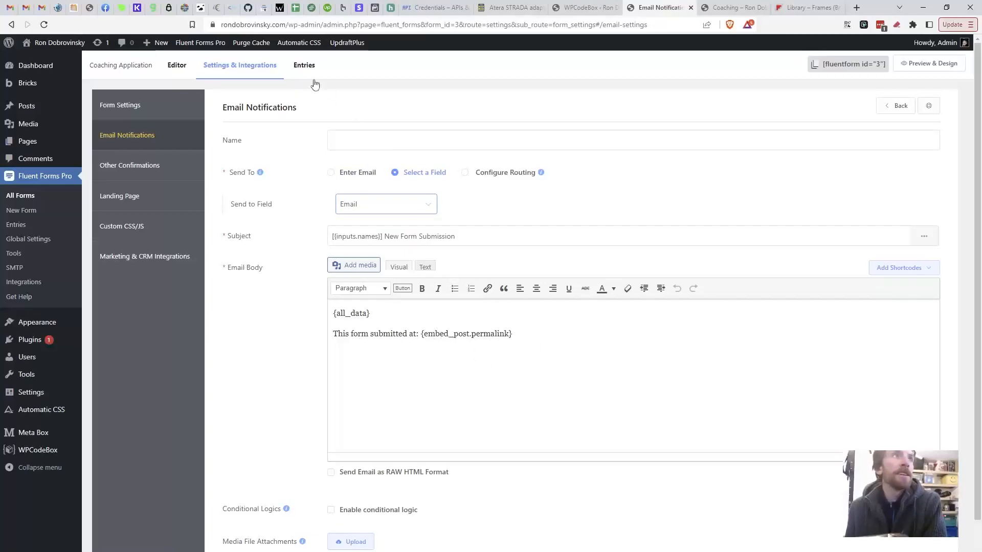
{"action": "left_click", "coordinate": [894, 105]}
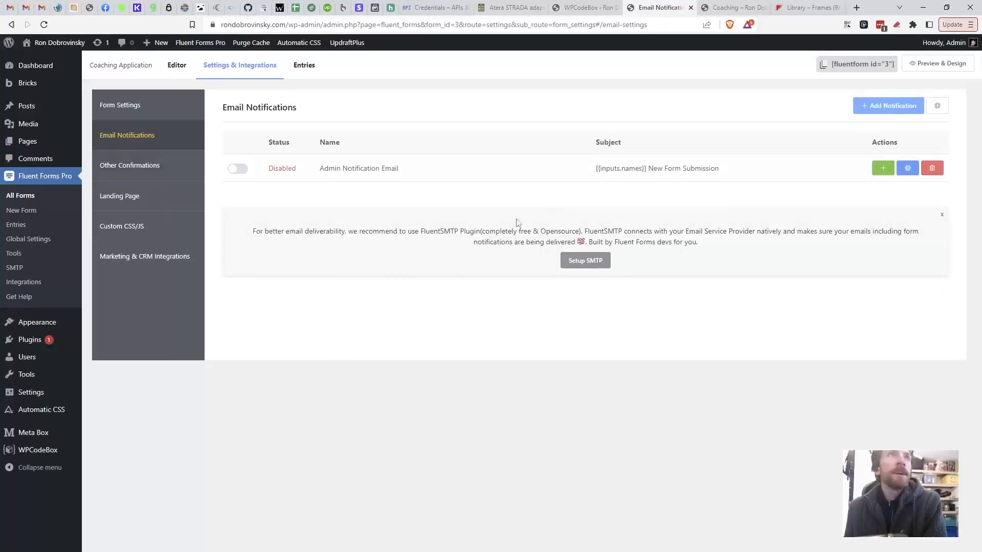
Step: Check the form's Other Confirmations, Landing Page, and Marketing & CRM Integrations settings
{"action": "left_click", "coordinate": [155, 170]}
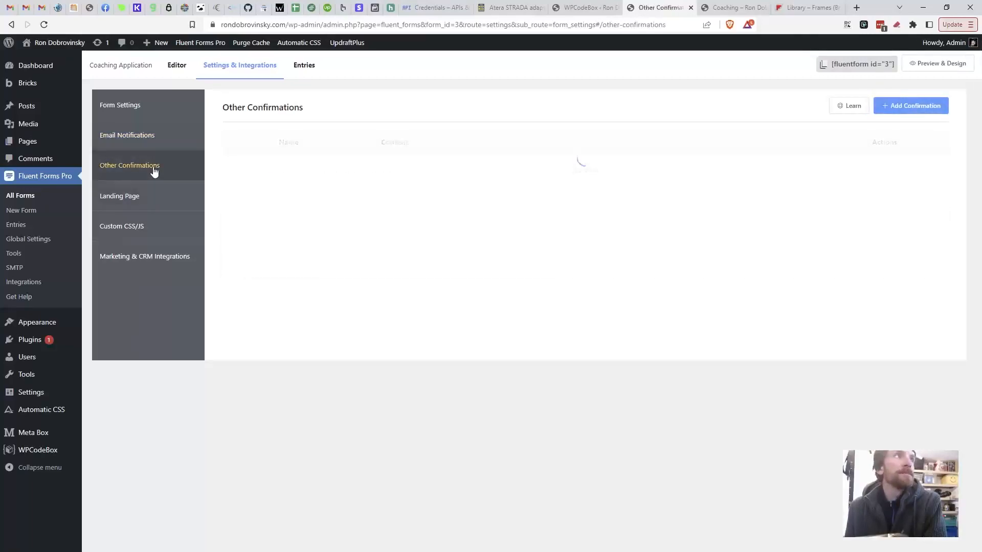
{"action": "left_click", "coordinate": [132, 201]}
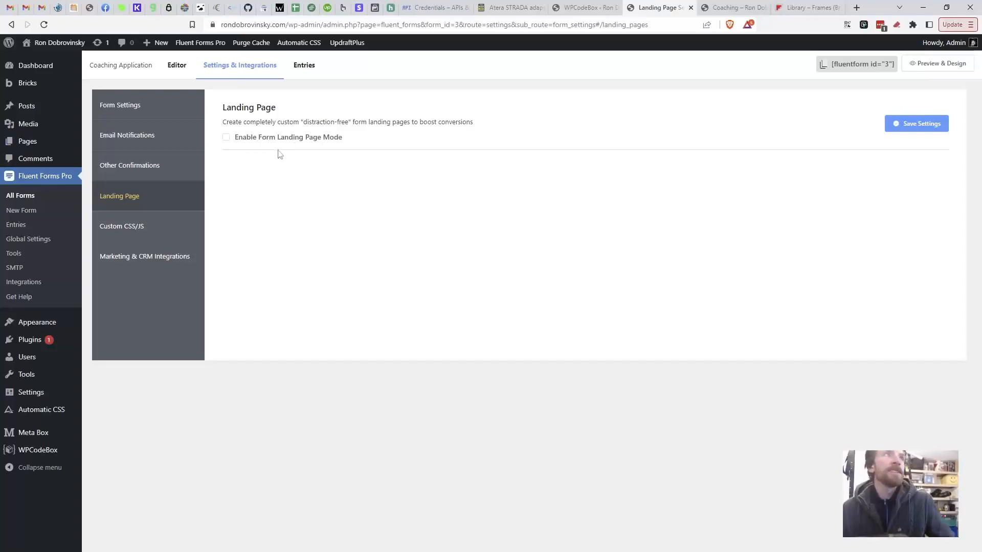
{"action": "left_click", "coordinate": [173, 265]}
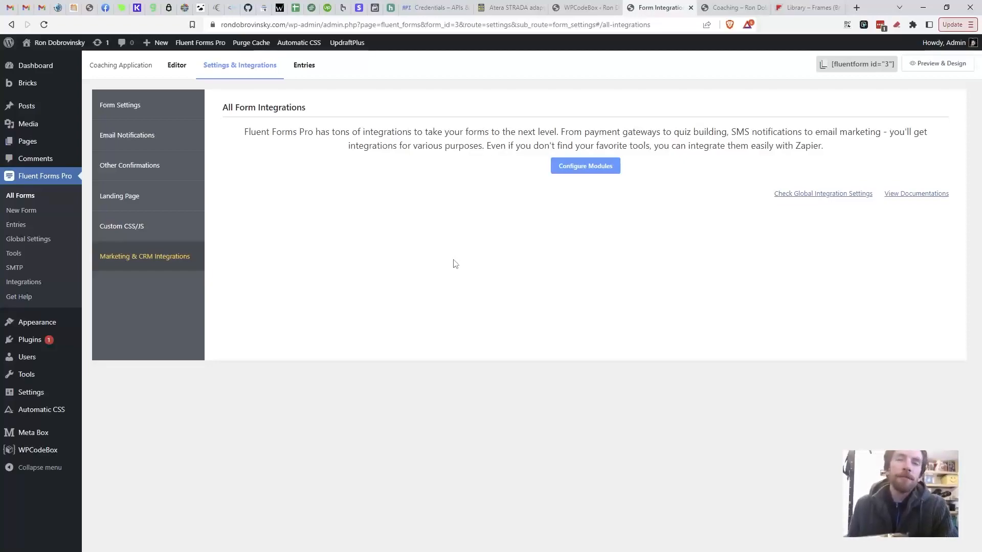
Step: Open the Fluent Forms modules list and examine marketing integrations such as Mailchimp, Campaign Monitor and GetResponse
{"action": "left_click", "coordinate": [583, 166]}
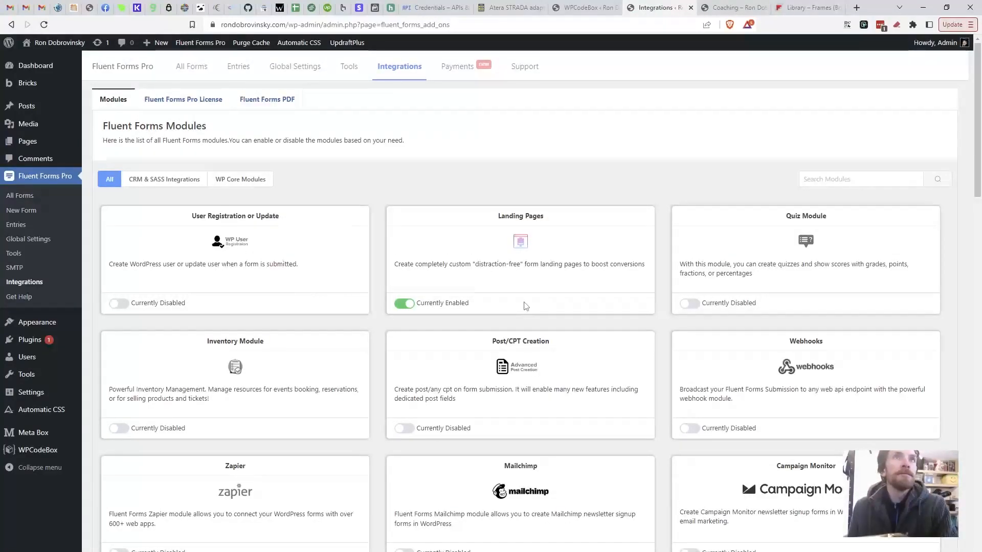
{"action": "scroll", "coordinate": [525, 305], "scroll_direction": "down", "scroll_amount": 3}
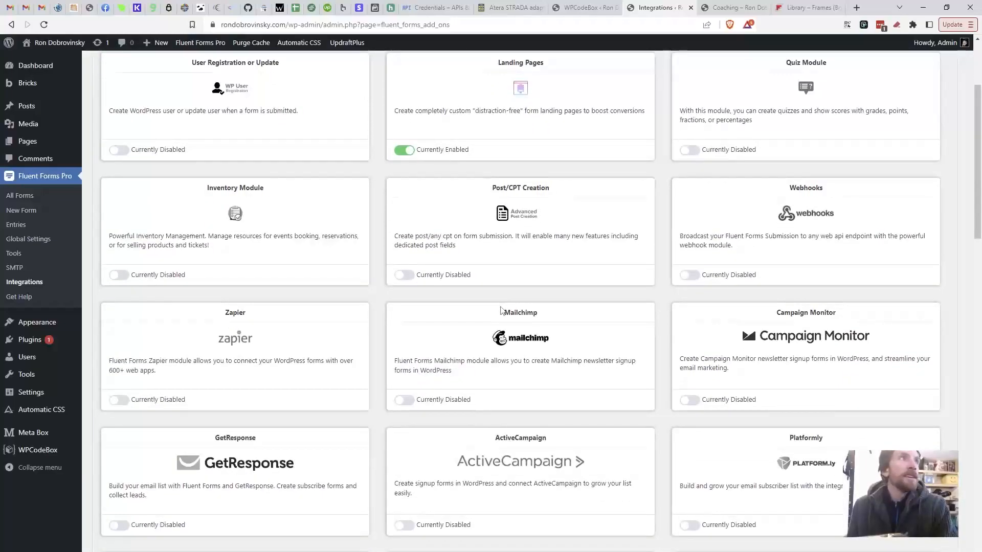
{"action": "scroll", "coordinate": [511, 306], "scroll_direction": "down", "scroll_amount": 2}
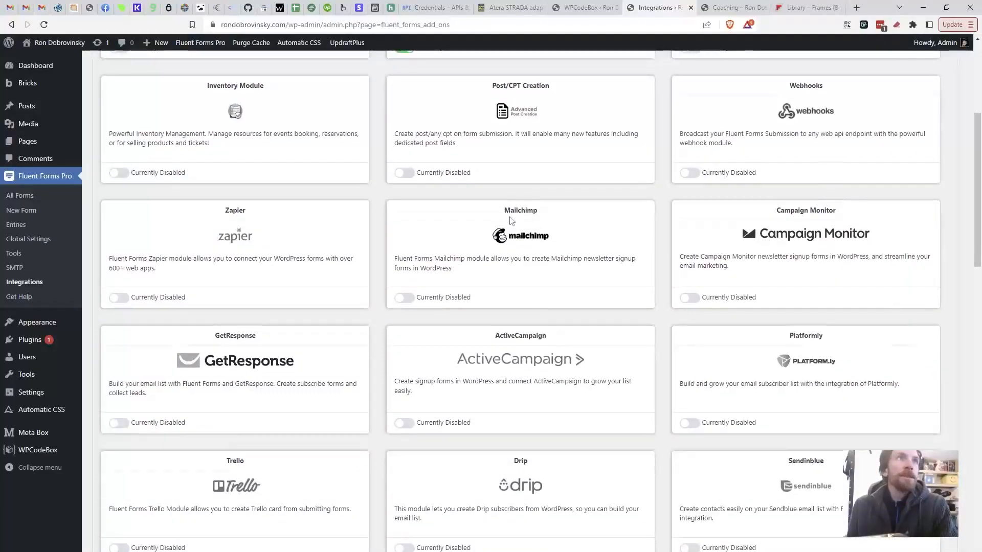
{"action": "left_click_drag", "start_coordinate": [504, 211], "coordinate": [537, 215]}
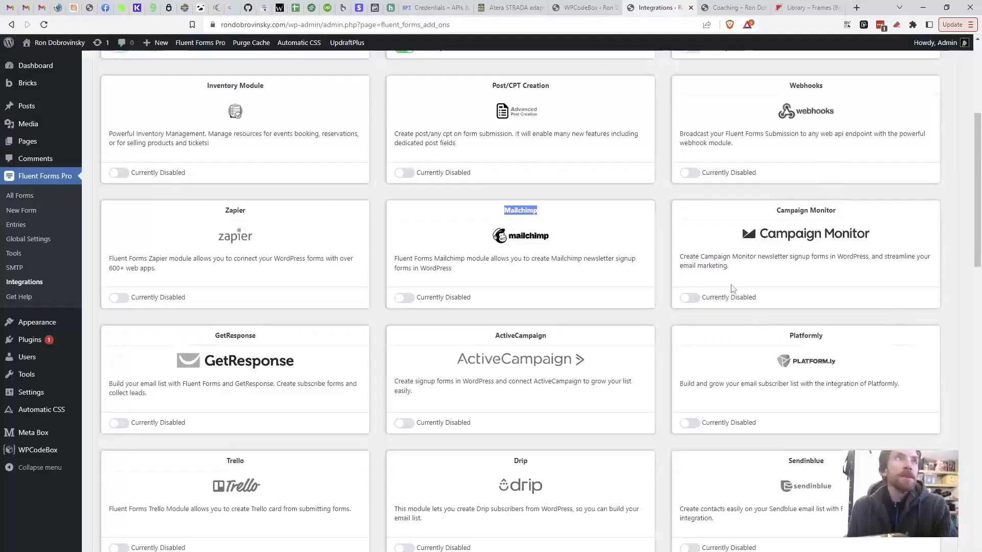
{"action": "left_click_drag", "start_coordinate": [834, 213], "coordinate": [771, 213]}
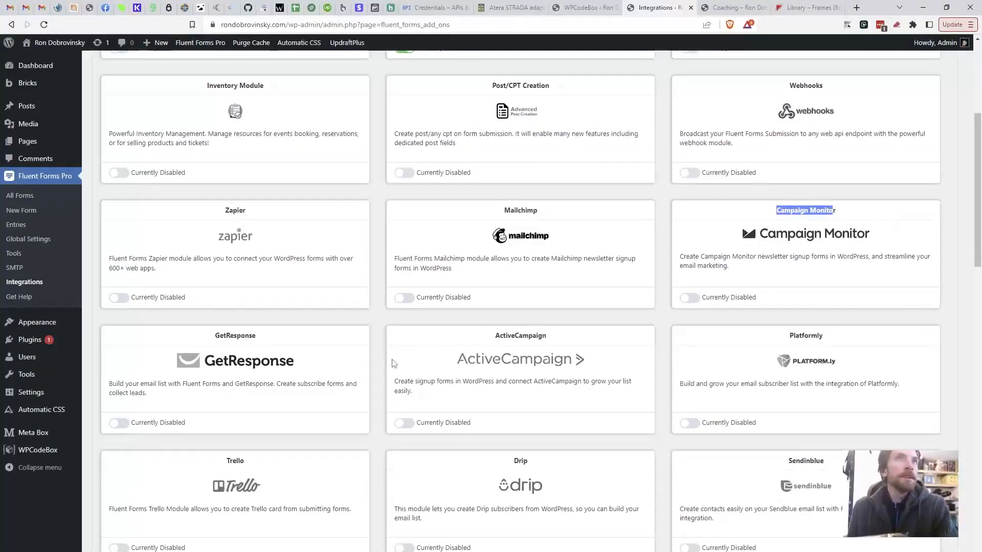
{"action": "left_click", "coordinate": [244, 345]}
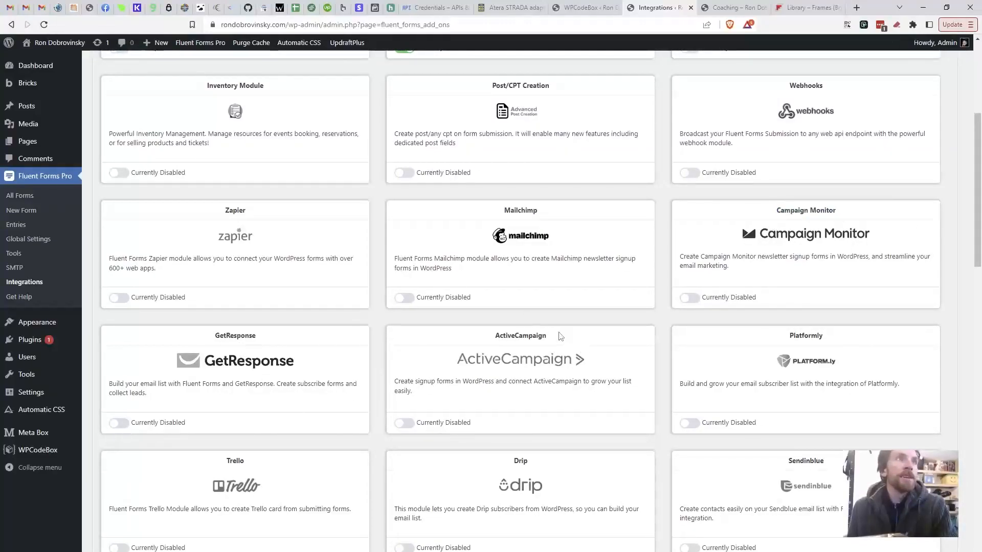
Step: Examine the further integration modules from Trello and Drip through ConvertKit, Twilio and HubSpot to MailerLite
{"action": "scroll", "coordinate": [792, 338], "scroll_direction": "down", "scroll_amount": 2}
{"action": "scroll", "coordinate": [280, 334], "scroll_direction": "down", "scroll_amount": 2}
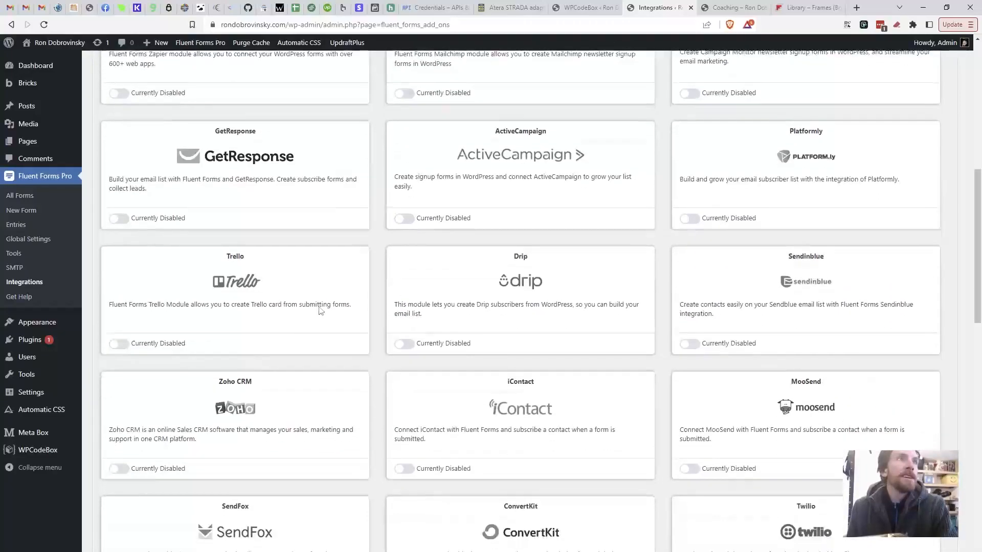
{"action": "scroll", "coordinate": [726, 358], "scroll_direction": "down", "scroll_amount": 2}
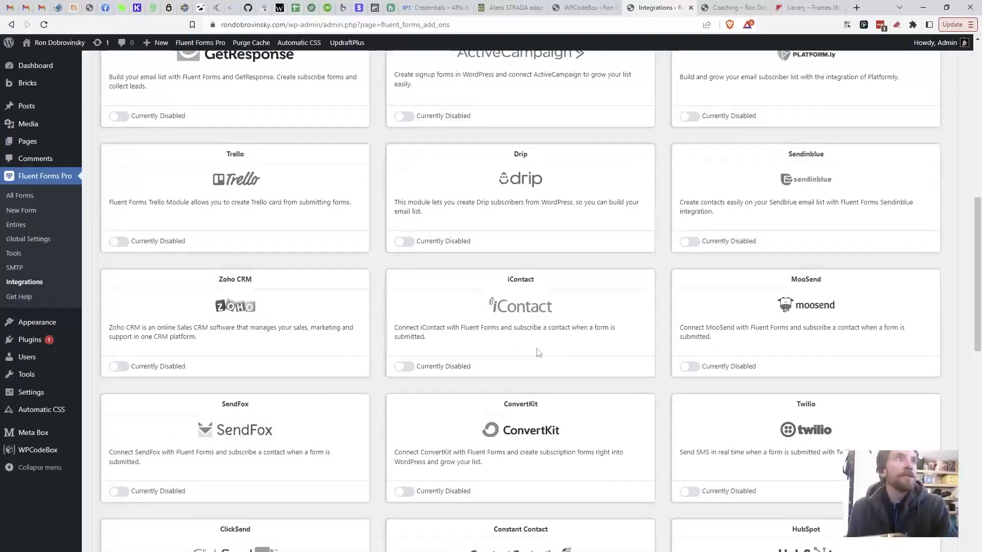
{"action": "scroll", "coordinate": [332, 348], "scroll_direction": "down", "scroll_amount": 1}
{"action": "scroll", "coordinate": [333, 347], "scroll_direction": "down", "scroll_amount": 1}
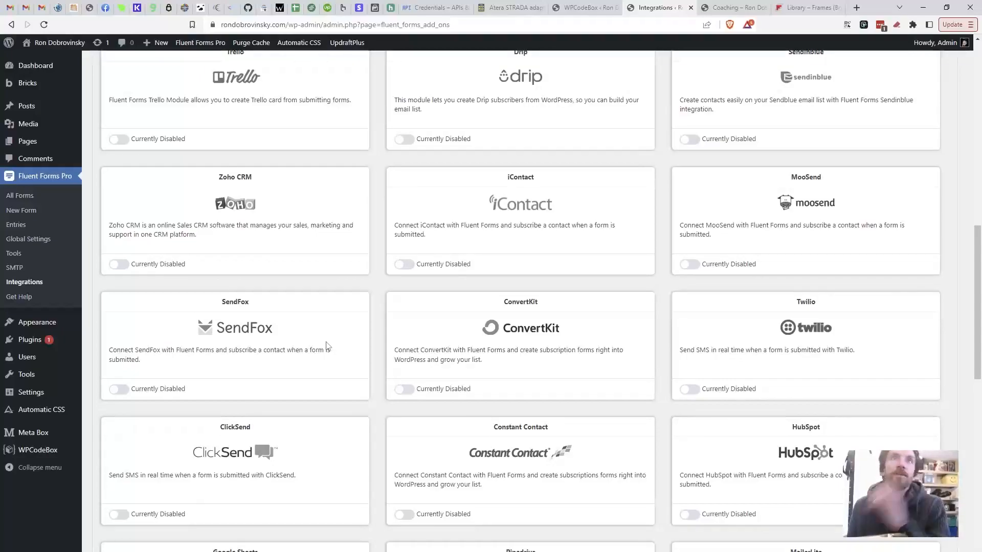
{"action": "scroll", "coordinate": [584, 365], "scroll_direction": "down", "scroll_amount": 2}
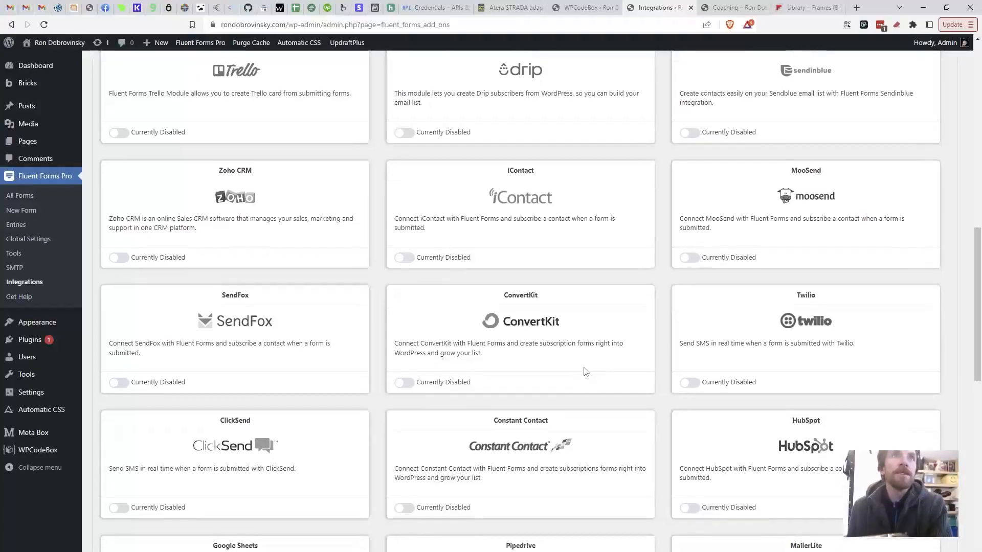
{"action": "scroll", "coordinate": [586, 368], "scroll_direction": "down", "scroll_amount": 2}
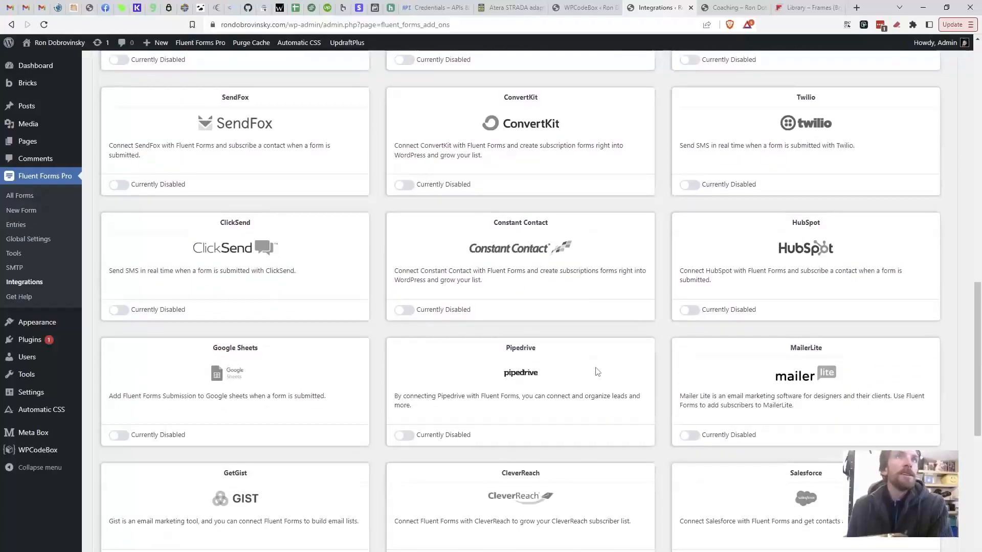
{"action": "scroll", "coordinate": [594, 371], "scroll_direction": "down", "scroll_amount": 1}
{"action": "scroll", "coordinate": [608, 352], "scroll_direction": "down", "scroll_amount": 2}
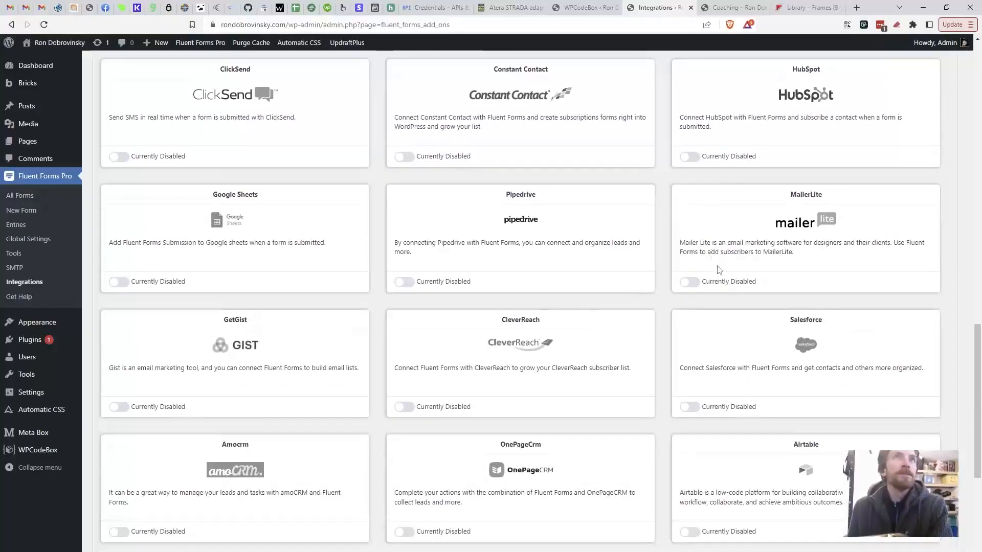
{"action": "scroll", "coordinate": [297, 293], "scroll_direction": "down", "scroll_amount": 1}
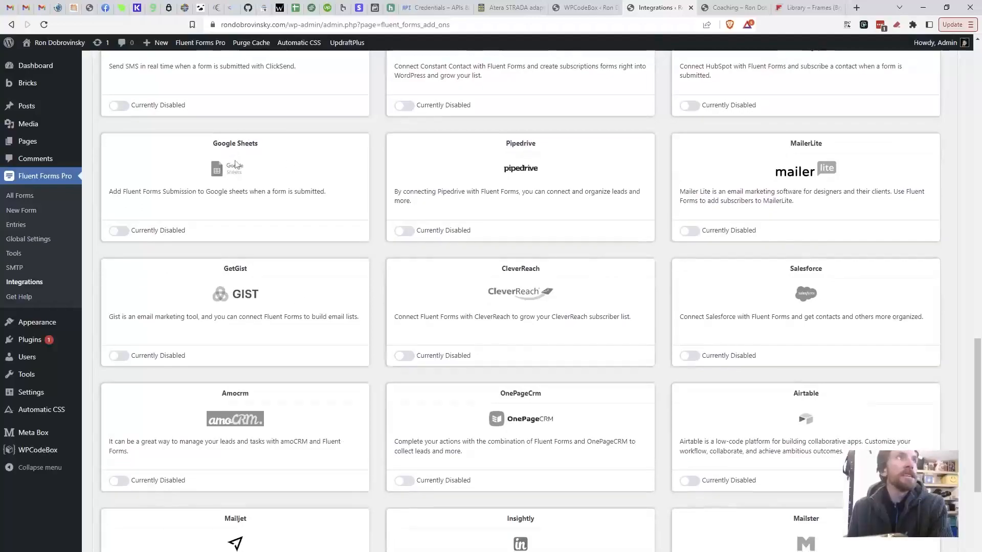
Step: Review the Google Sheets module and the remaining integrations through Discord and Slack
{"action": "left_click_drag", "start_coordinate": [207, 146], "coordinate": [268, 149]}
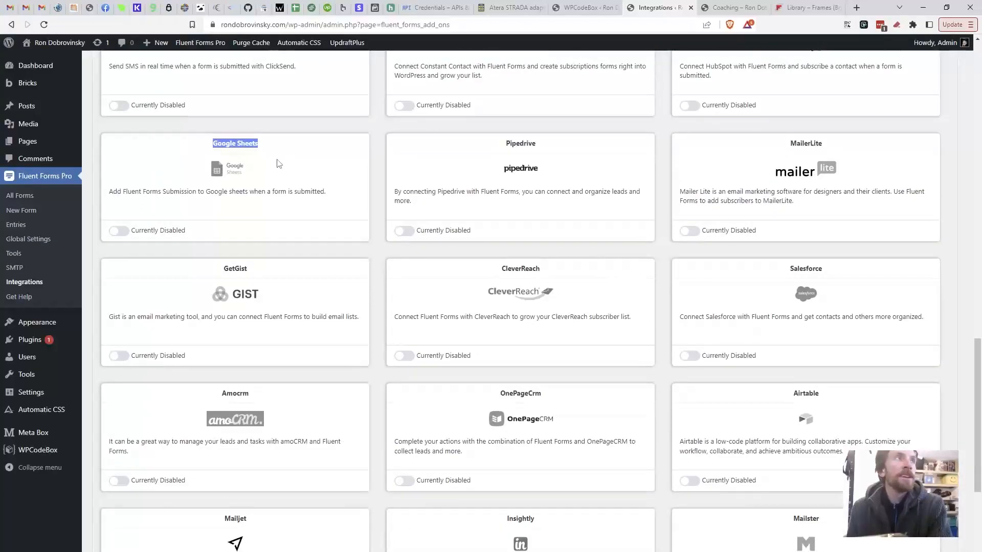
{"action": "scroll", "coordinate": [276, 164], "scroll_direction": "up", "scroll_amount": 1}
{"action": "left_click", "coordinate": [278, 199]}
{"action": "mouse_move", "coordinate": [221, 196]}
{"action": "left_mouse_down"}
{"action": "mouse_move", "coordinate": [259, 197]}
{"action": "mouse_move", "coordinate": [214, 197]}
{"action": "left_mouse_up"}
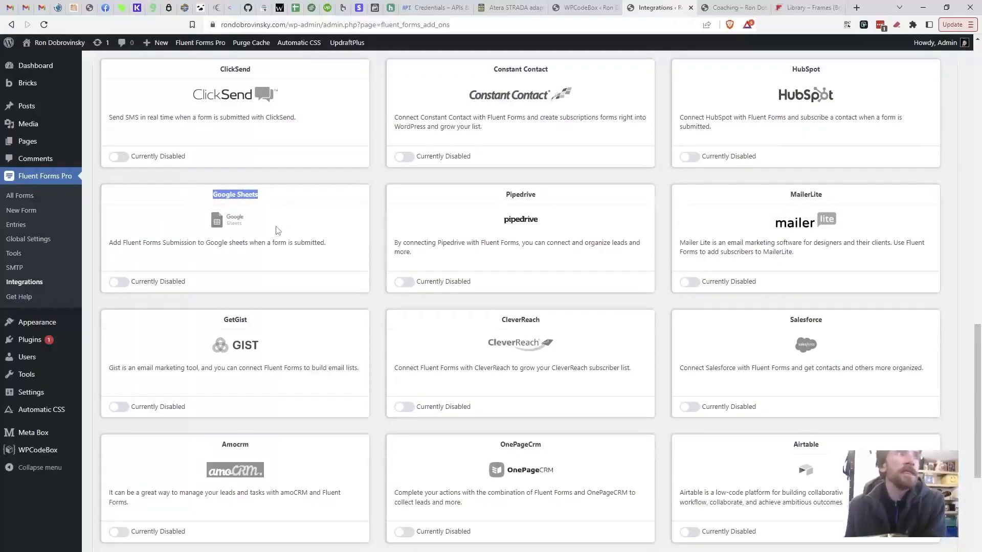
{"action": "scroll", "coordinate": [347, 333], "scroll_direction": "down", "scroll_amount": 1}
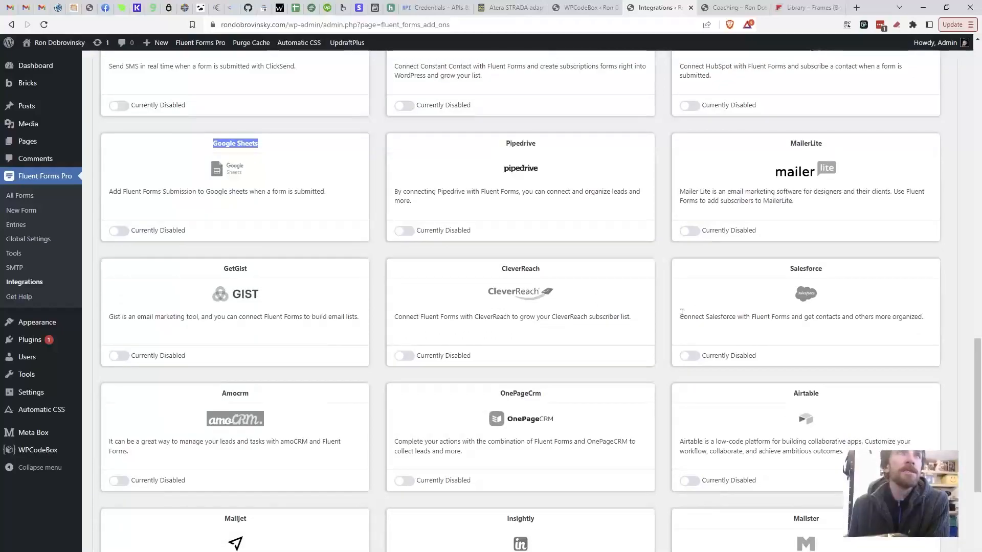
{"action": "scroll", "coordinate": [390, 401], "scroll_direction": "down", "scroll_amount": 5}
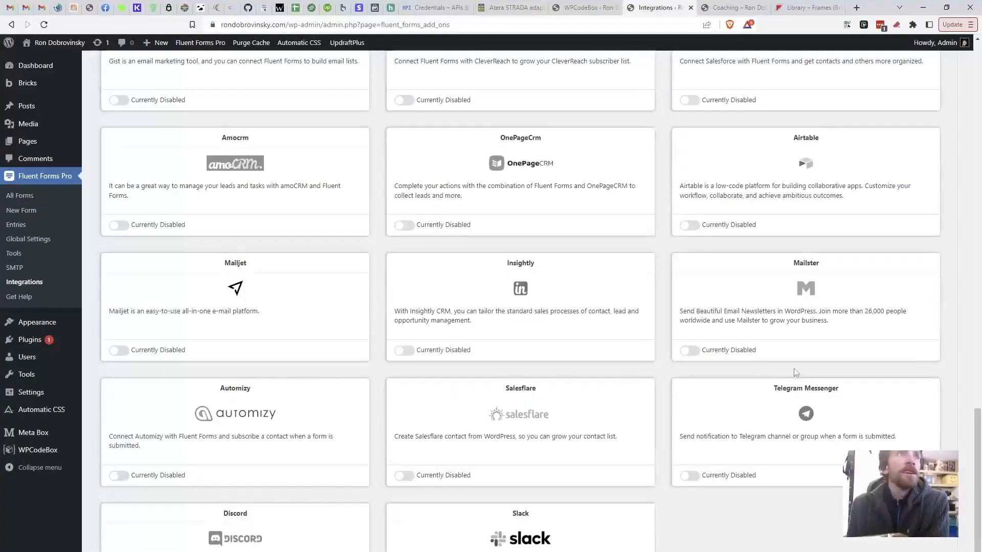
{"action": "scroll", "coordinate": [428, 431], "scroll_direction": "down", "scroll_amount": 2}
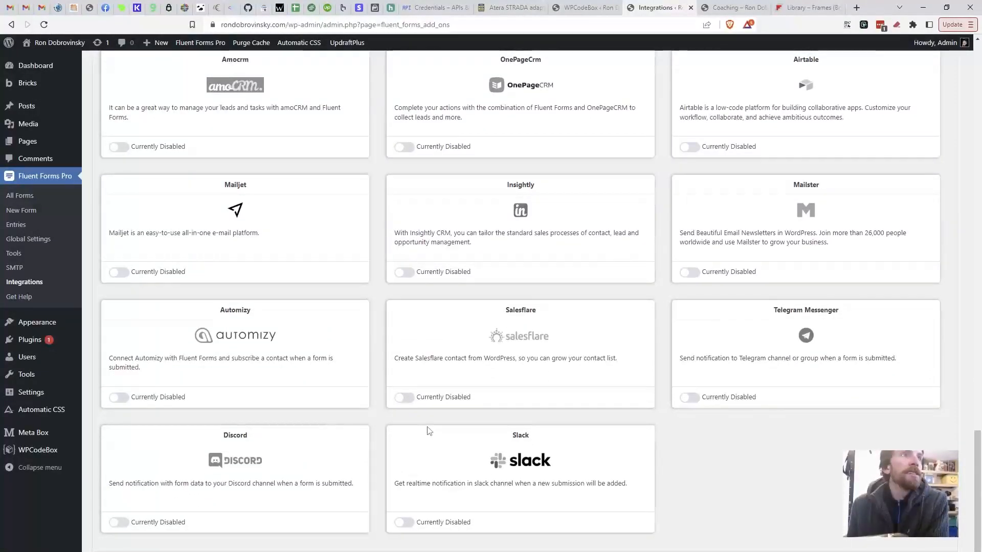
Step: Return to the start of the Fluent Forms modules list and check the Fluent Forms PDF add-on section
{"action": "scroll", "coordinate": [469, 377], "scroll_direction": "up", "scroll_amount": 20}
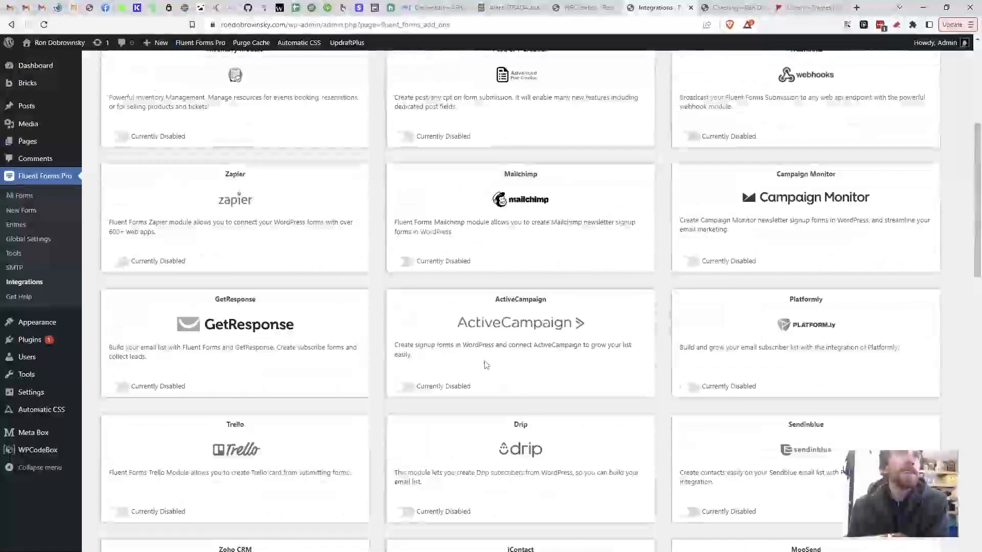
{"action": "scroll", "coordinate": [484, 358], "scroll_direction": "up", "scroll_amount": 7}
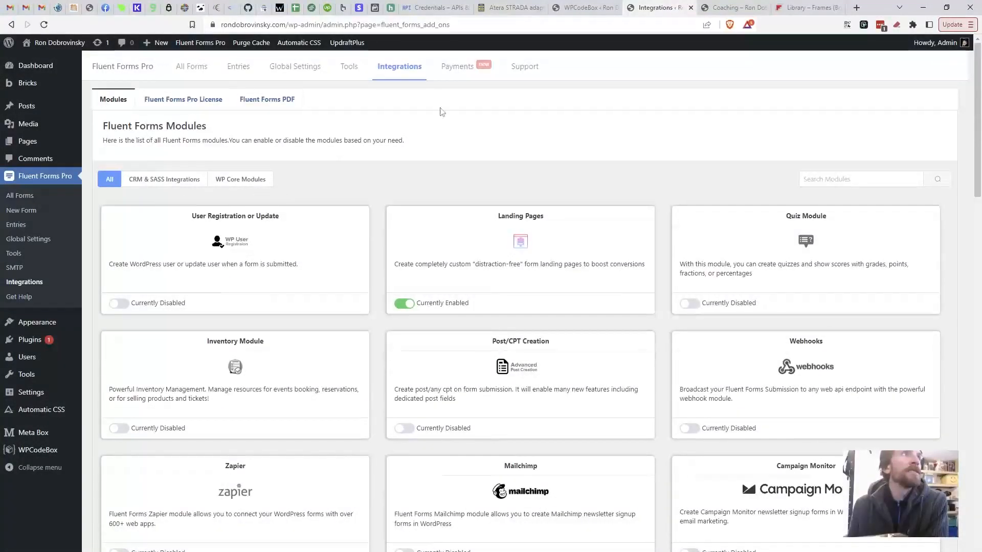
{"action": "left_click", "coordinate": [259, 100]}
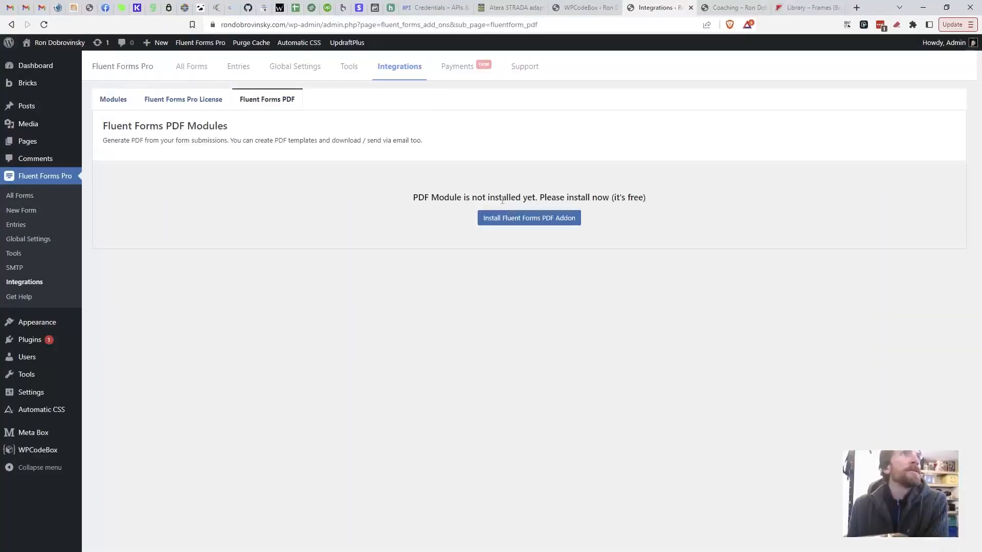
{"action": "left_click", "coordinate": [510, 218]}
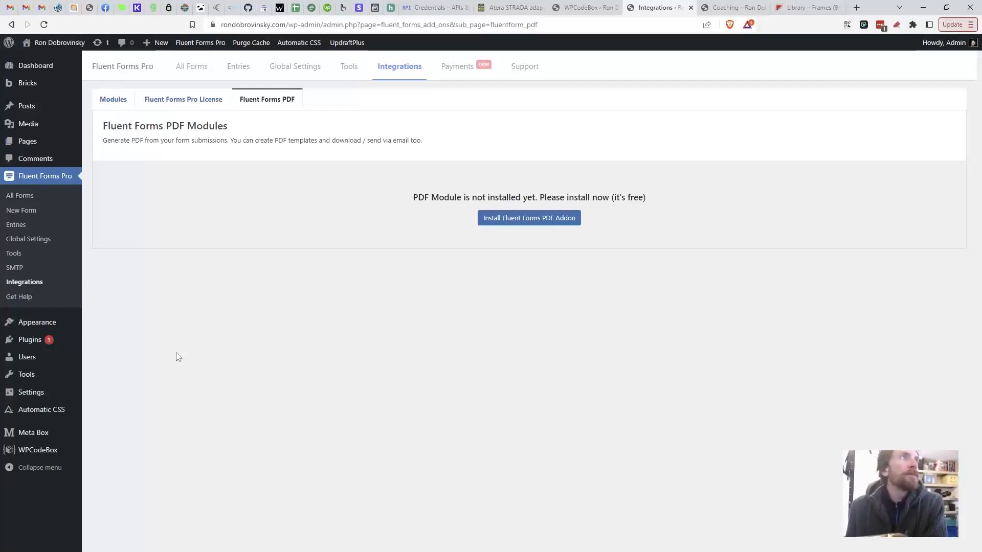
Step: Load the site's front end and look through the Coaching page from its FAQ and reviews up to the hero
{"action": "mouse_move", "coordinate": [41, 43]}
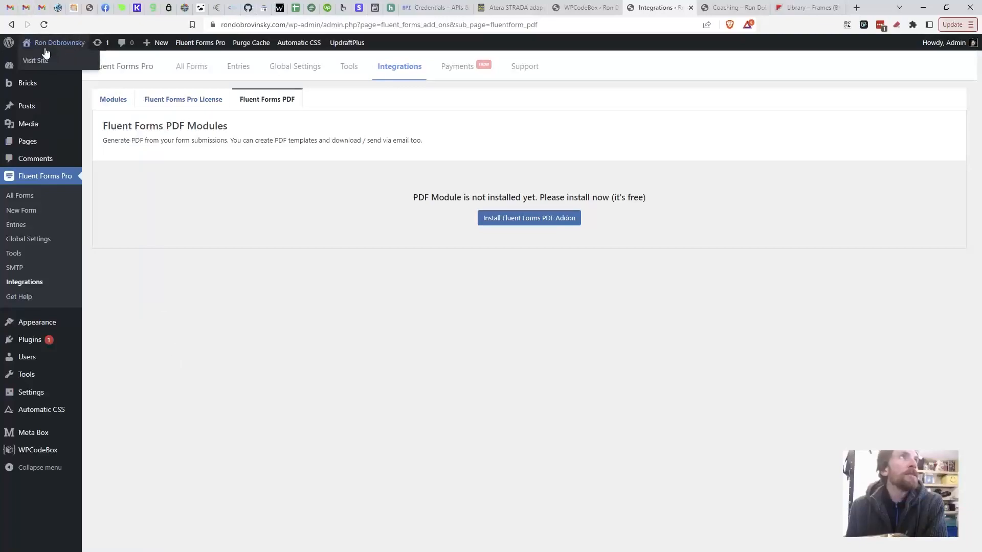
{"action": "left_click", "coordinate": [39, 61]}
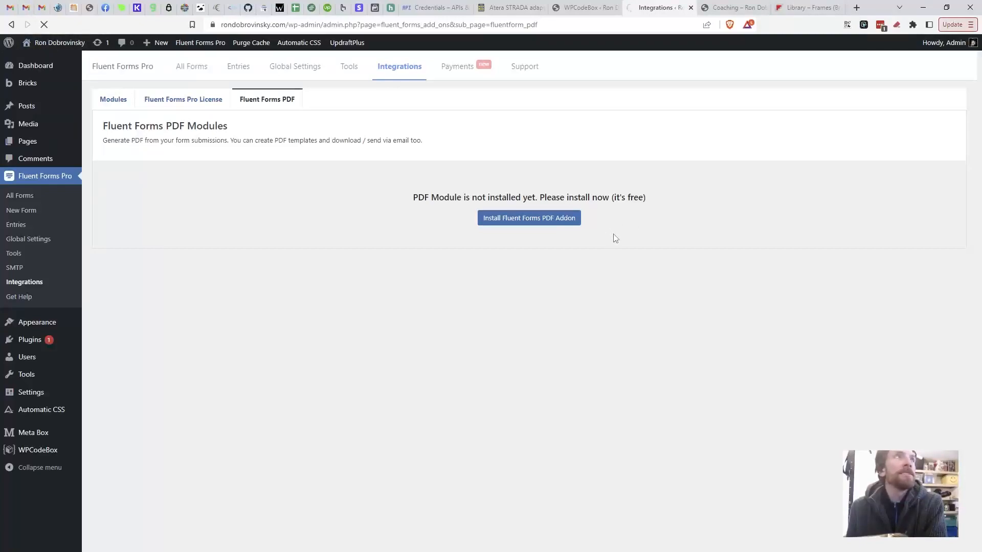
{"action": "left_click", "coordinate": [722, 7]}
{"action": "scroll", "coordinate": [466, 191], "scroll_direction": "up", "scroll_amount": 20}
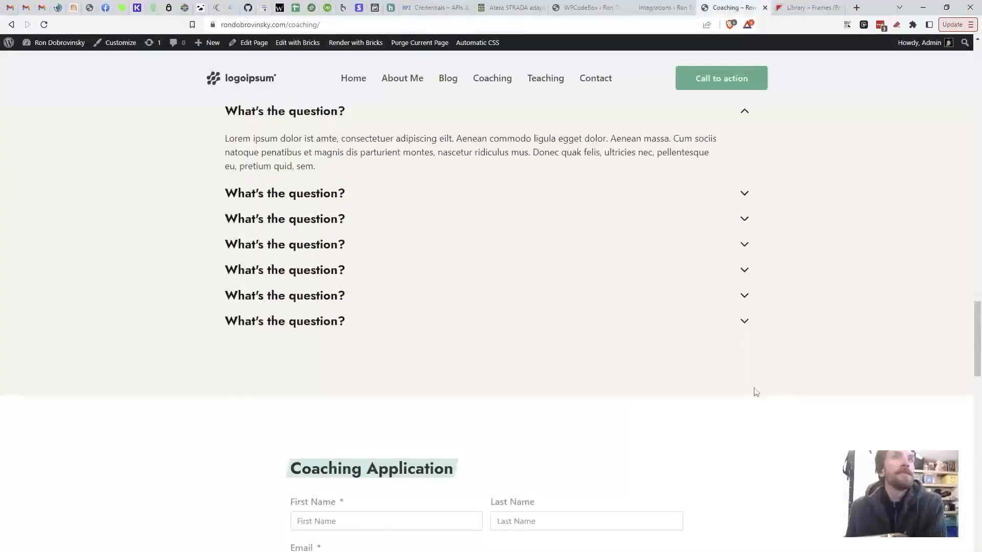
{"action": "scroll", "coordinate": [696, 369], "scroll_direction": "down", "scroll_amount": 7}
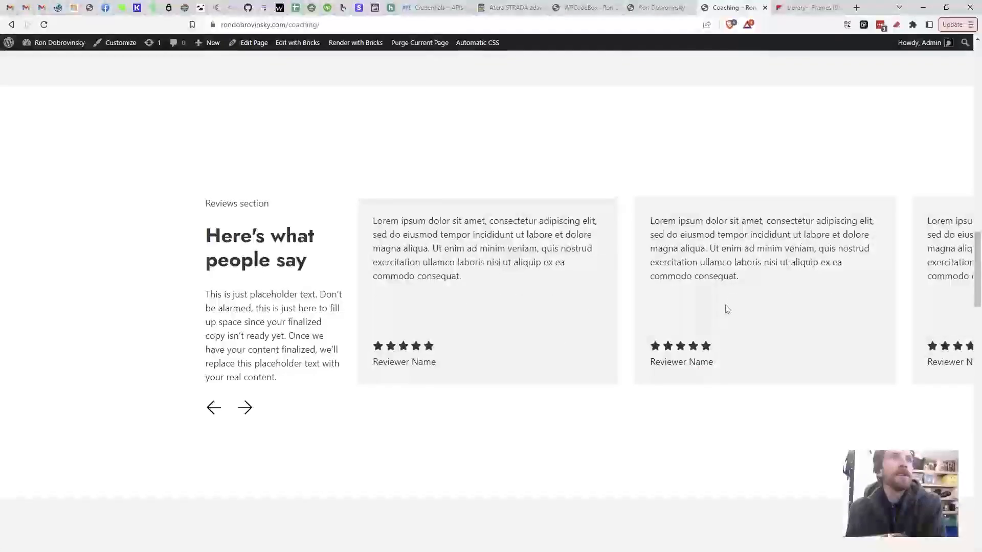
{"action": "scroll", "coordinate": [601, 379], "scroll_direction": "up", "scroll_amount": 6}
{"action": "scroll", "coordinate": [769, 413], "scroll_direction": "up", "scroll_amount": 10}
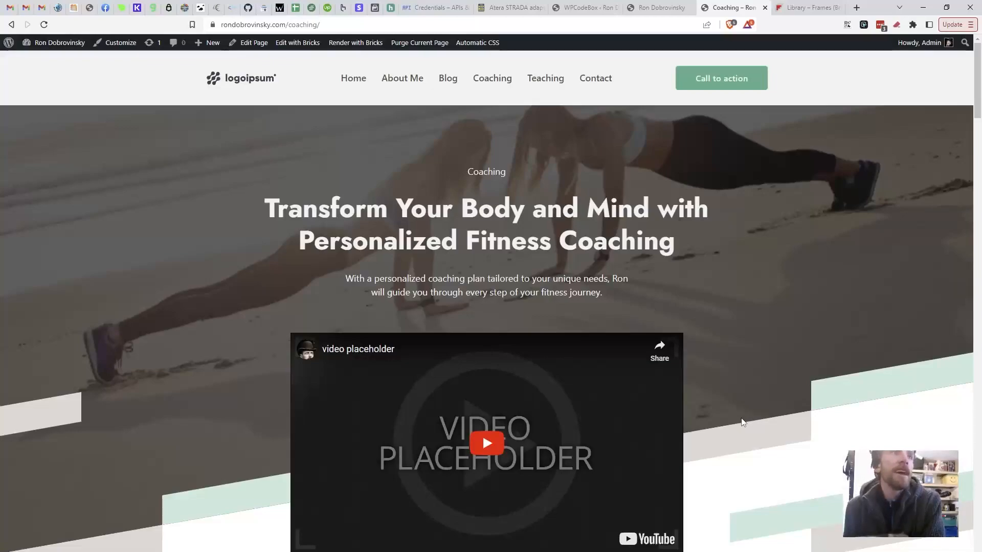
Step: Examine the Coaching page's hero video and introductory coach biography, highlighting the whole text block
{"action": "scroll", "coordinate": [746, 422], "scroll_direction": "down", "scroll_amount": 5}
{"action": "scroll", "coordinate": [748, 431], "scroll_direction": "up", "scroll_amount": 5}
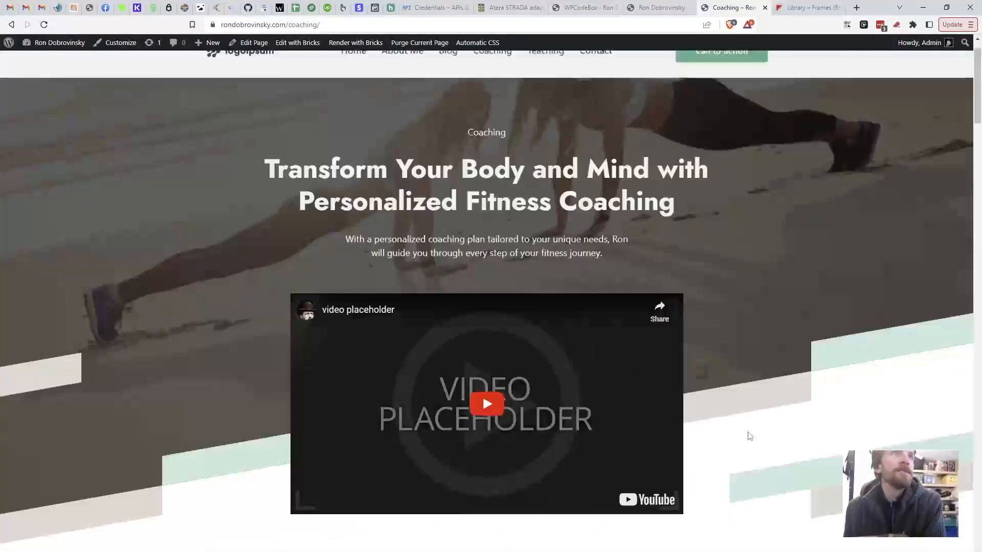
{"action": "scroll", "coordinate": [747, 431], "scroll_direction": "down", "scroll_amount": 5}
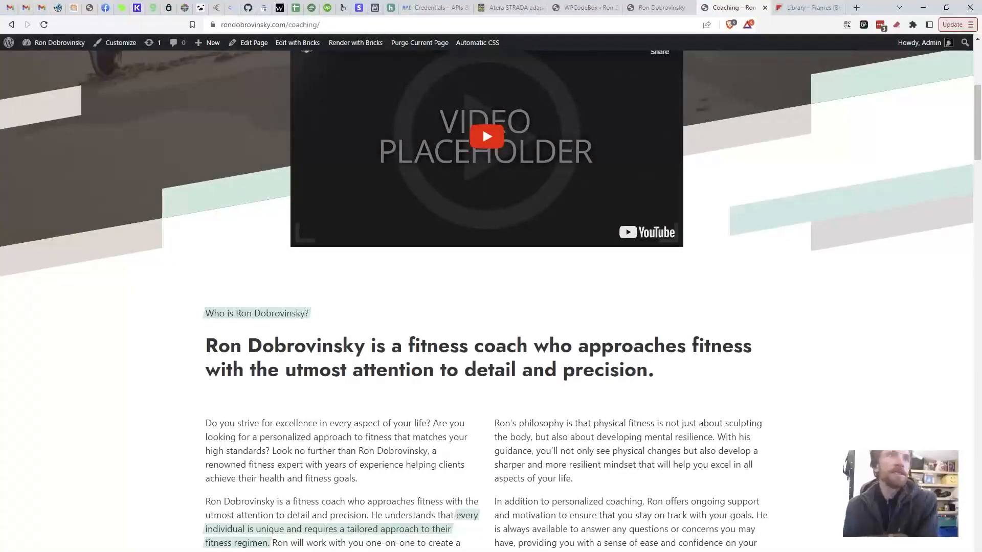
{"action": "scroll", "coordinate": [498, 533], "scroll_direction": "down", "scroll_amount": 5}
{"action": "scroll", "coordinate": [499, 533], "scroll_direction": "up", "scroll_amount": 3}
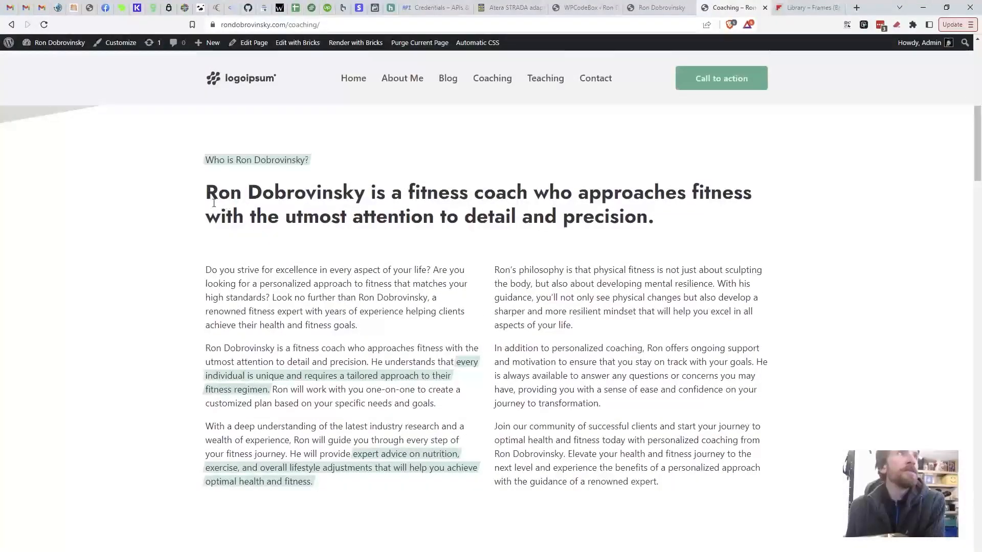
{"action": "left_click_drag", "start_coordinate": [204, 157], "coordinate": [743, 490]}
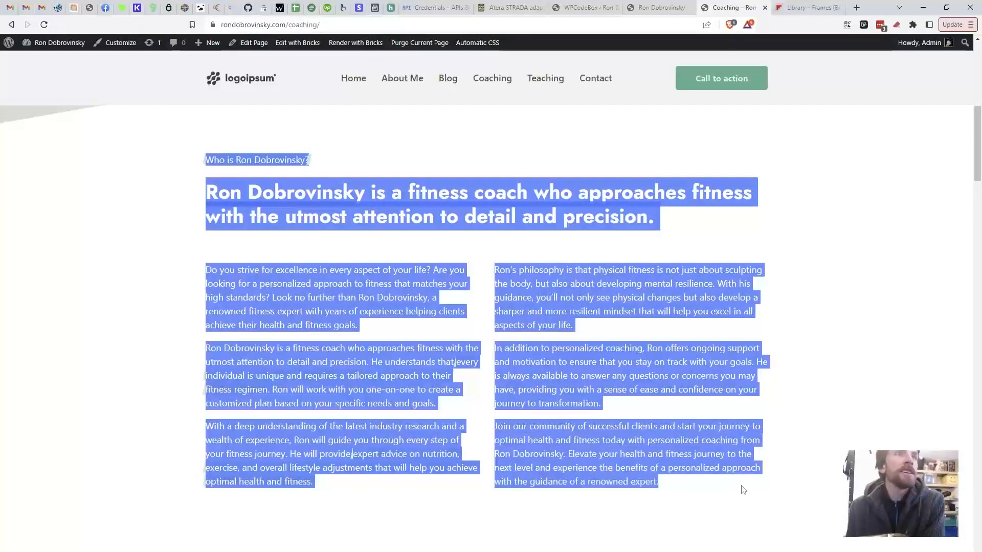
{"action": "left_click", "coordinate": [699, 479]}
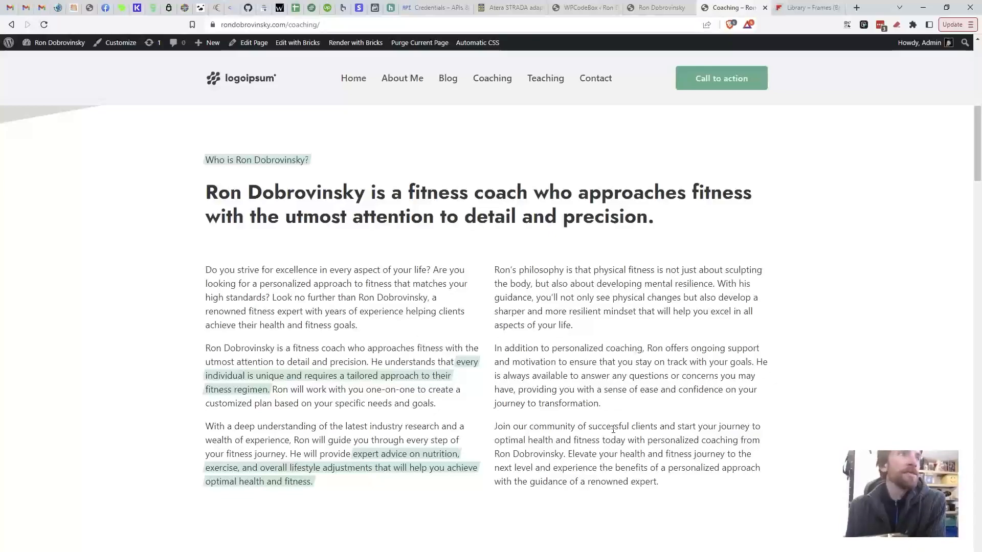
Step: Look over the rest of the Coaching page's opening sections and switch to the site's homepage
{"action": "scroll", "coordinate": [613, 430], "scroll_direction": "down", "scroll_amount": 7}
{"action": "scroll", "coordinate": [610, 438], "scroll_direction": "up", "scroll_amount": 9}
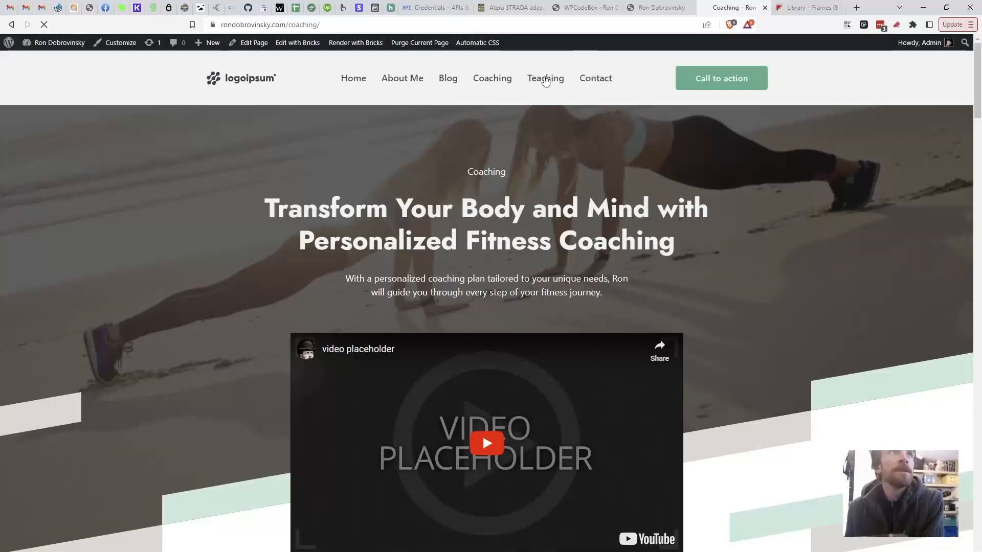
{"action": "left_click", "coordinate": [650, 5]}
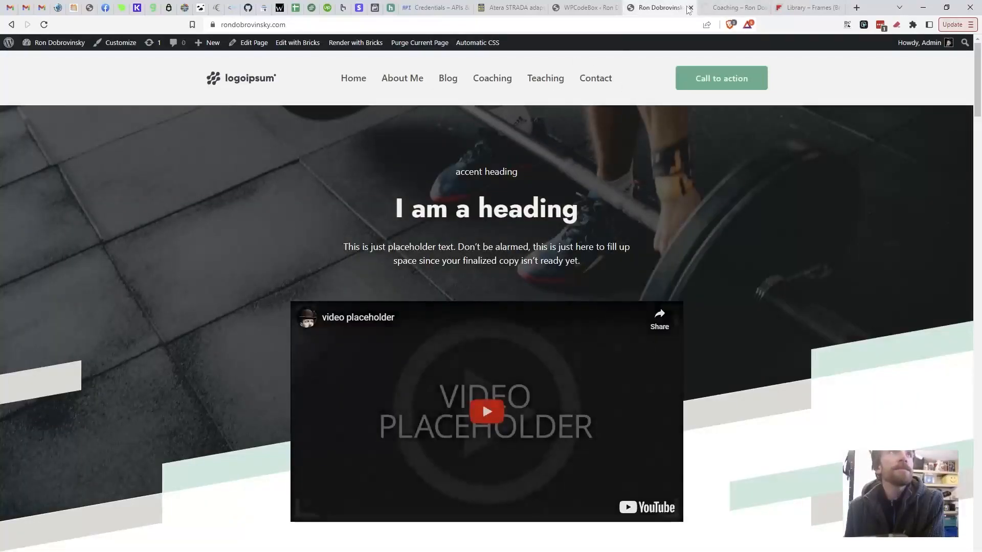
{"action": "left_click", "coordinate": [706, 8]}
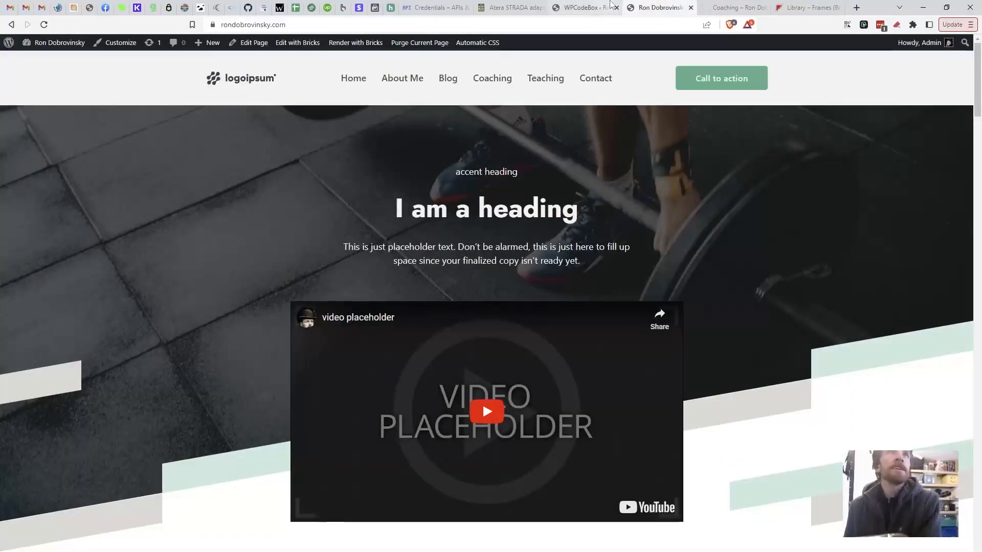
{"action": "left_click", "coordinate": [614, 7]}
{"action": "left_click", "coordinate": [625, 7]}
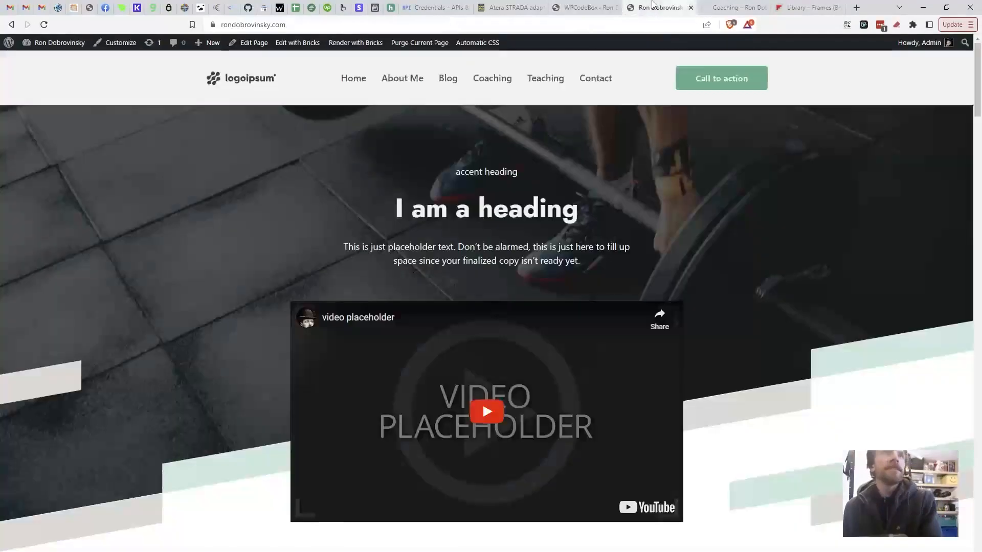
Step: Open the homepage's web address for editing with the cursor at its end
{"action": "left_click", "coordinate": [309, 24]}
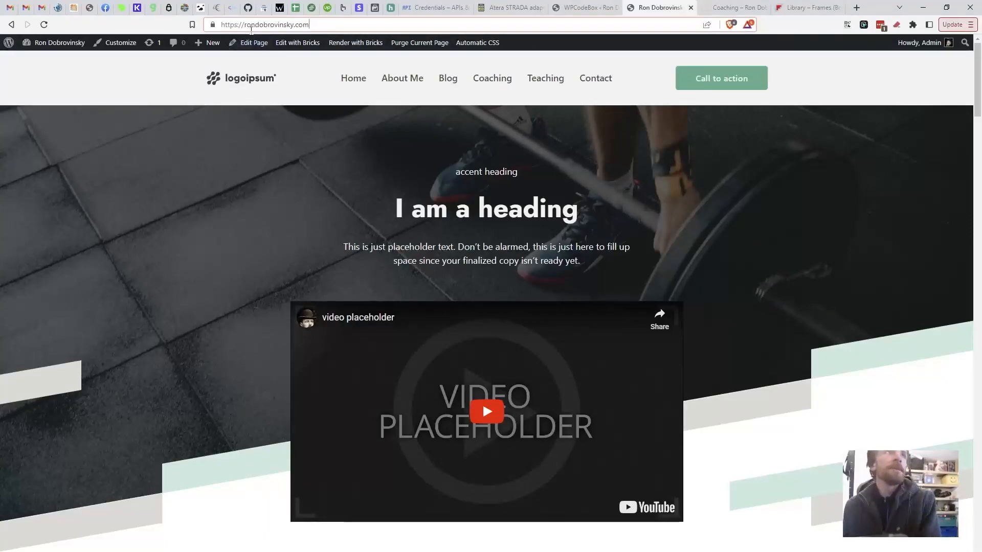
{"action": "left_click", "coordinate": [266, 25]}
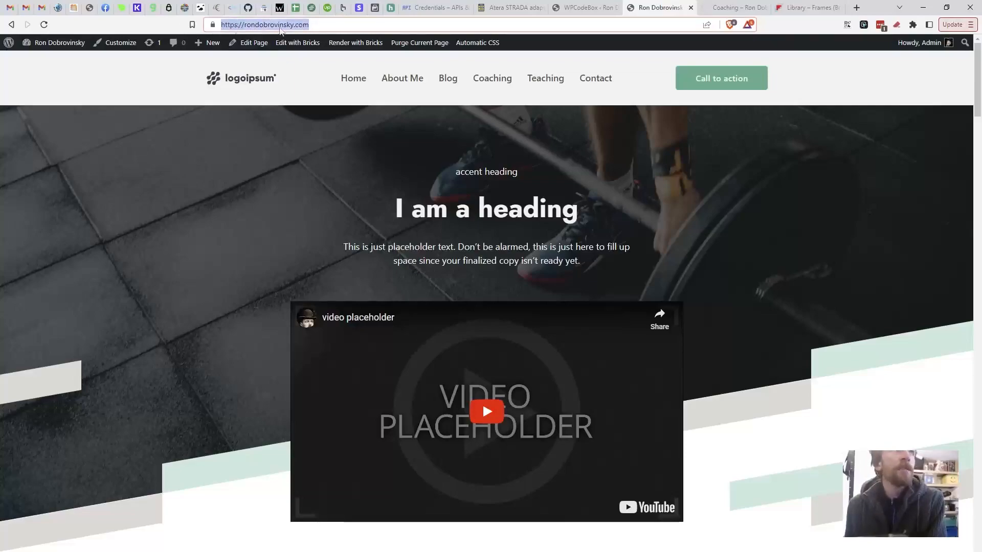
{"action": "left_click", "coordinate": [310, 28]}
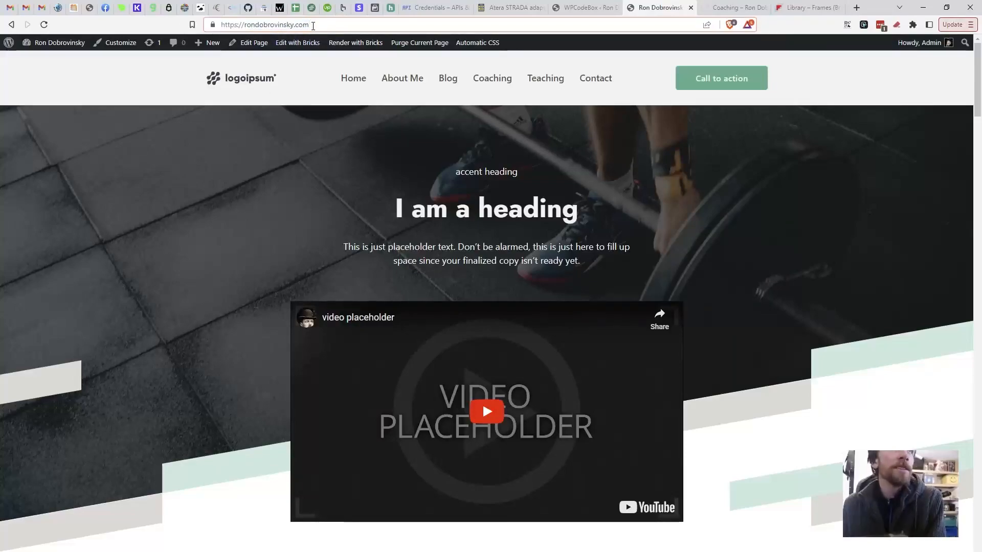